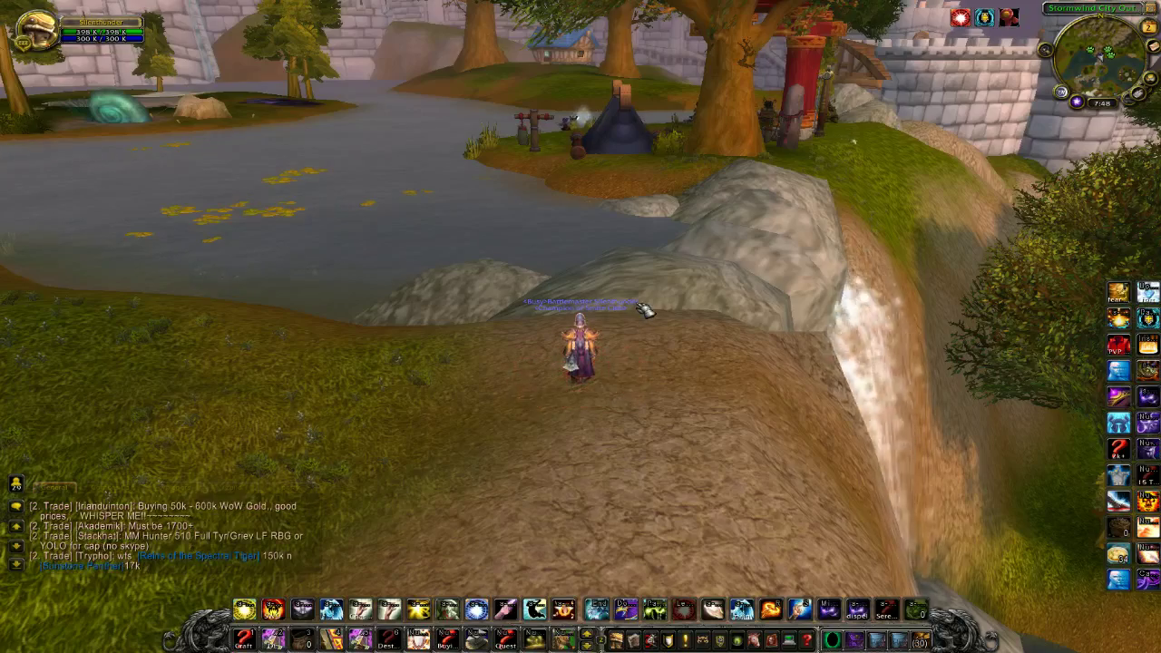
Bring up the TSM_Crafting window for Enchanting 600/600 with the craft queue beside it
key(1)
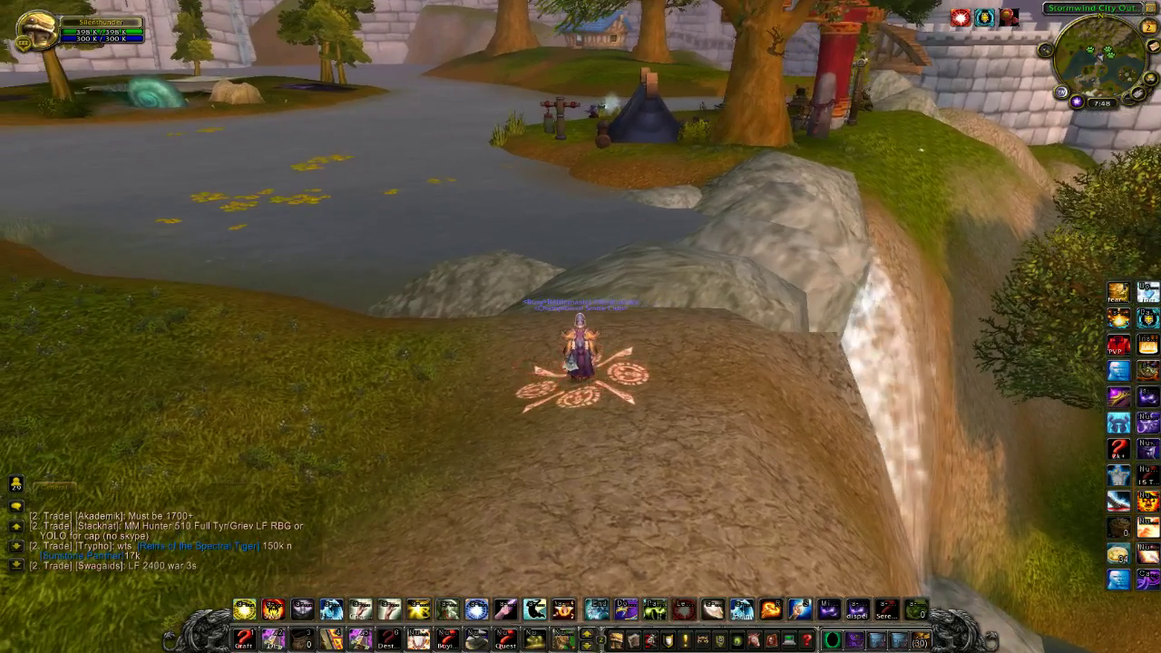
key(1)
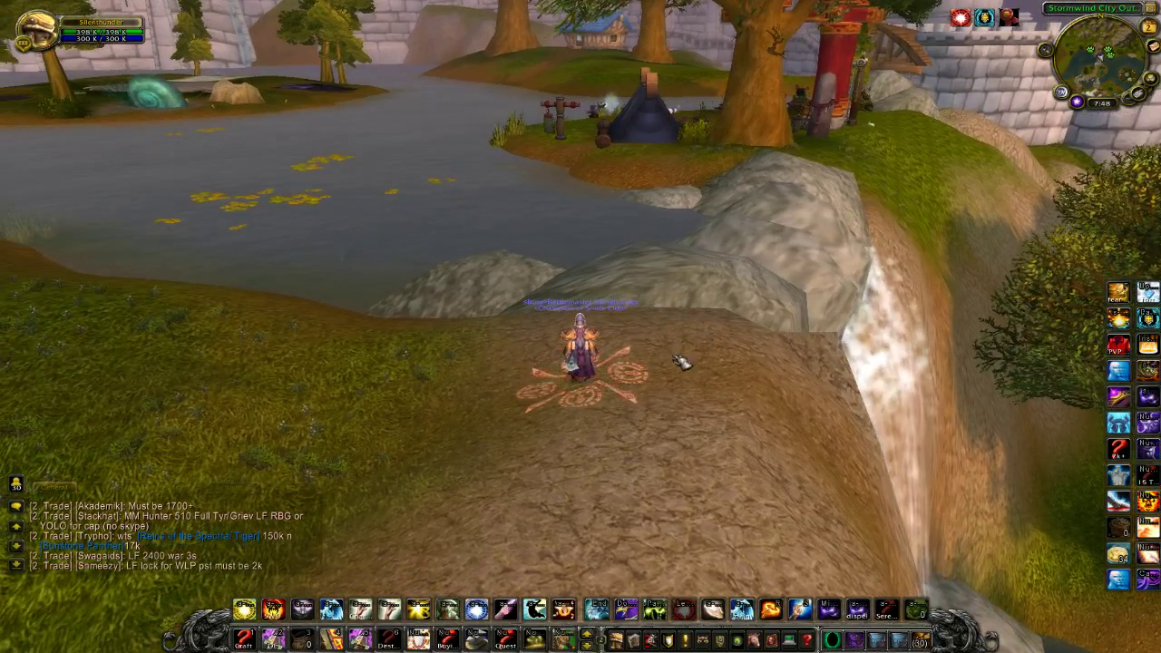
Reopen the Enchanting crafting window and create its profession group from the TSM Groups view
key(1)
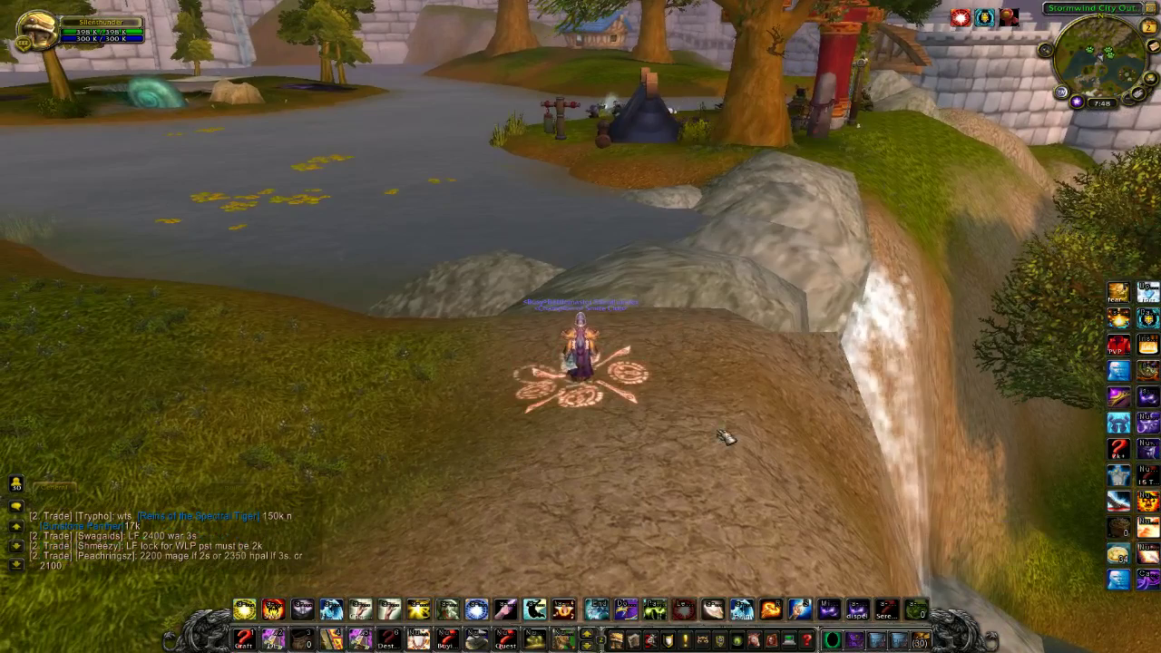
key(4)
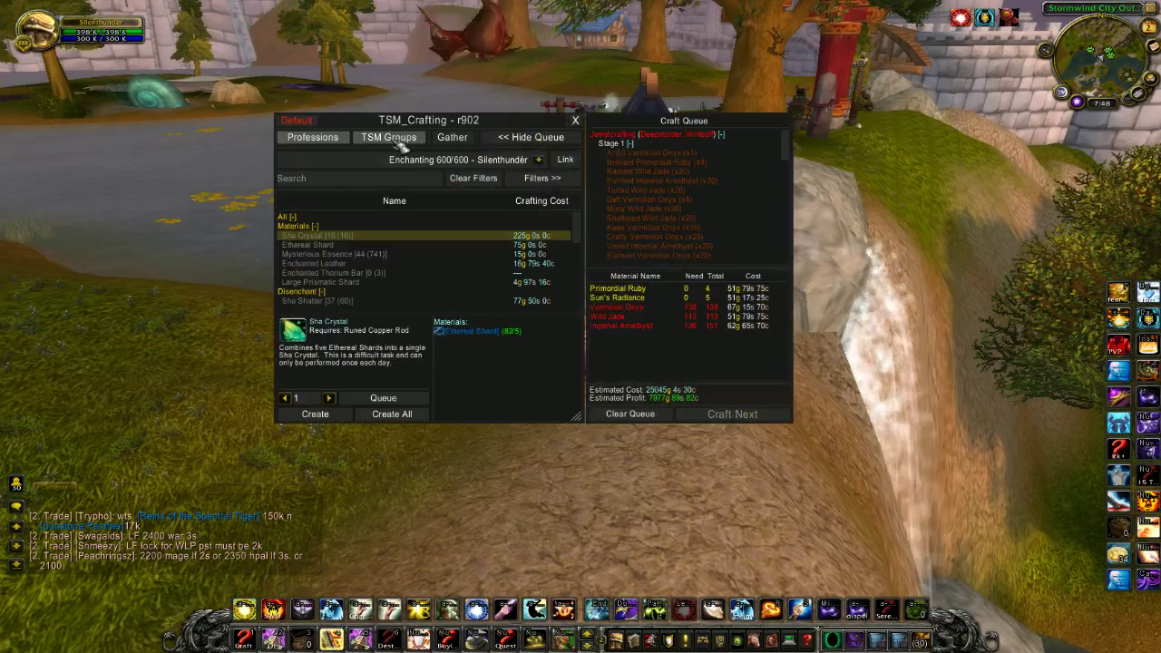
click(392, 139)
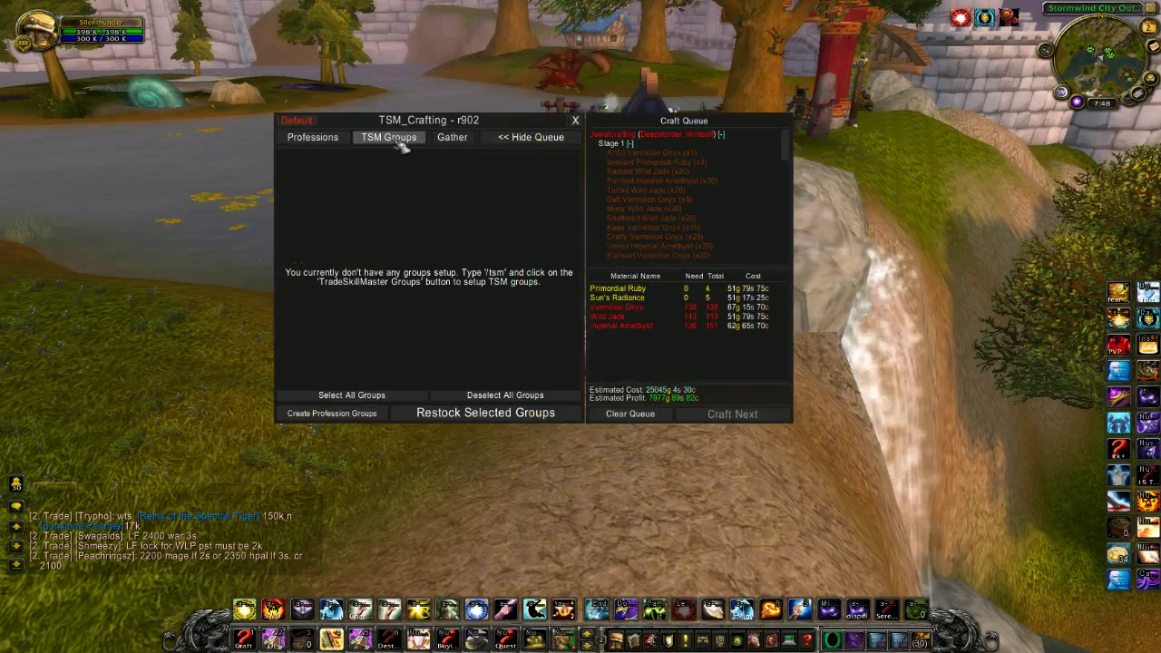
click(353, 415)
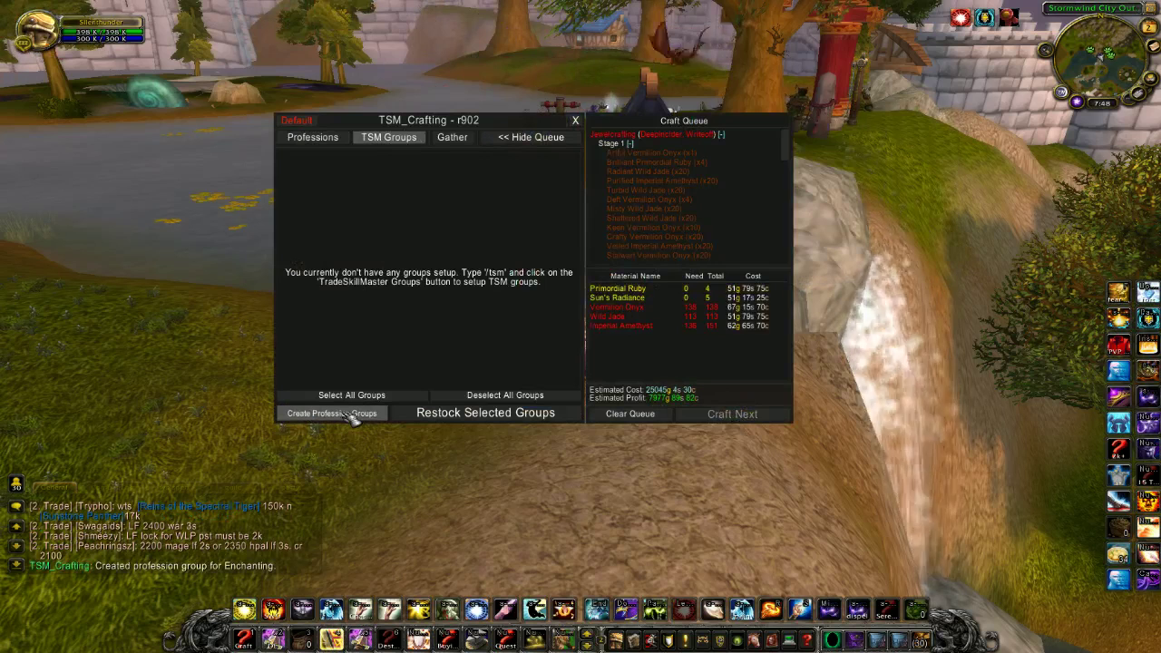
Close the crafting window and expand Professions on the TSM main window's Groups page
click(576, 121)
click(1069, 99)
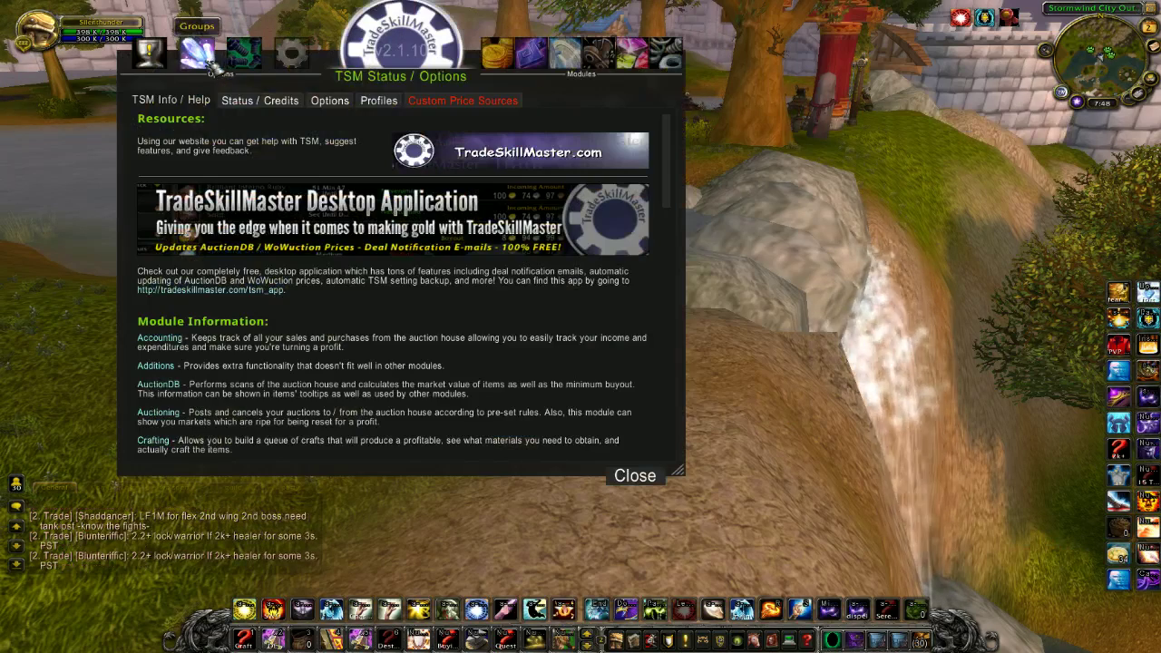
click(216, 65)
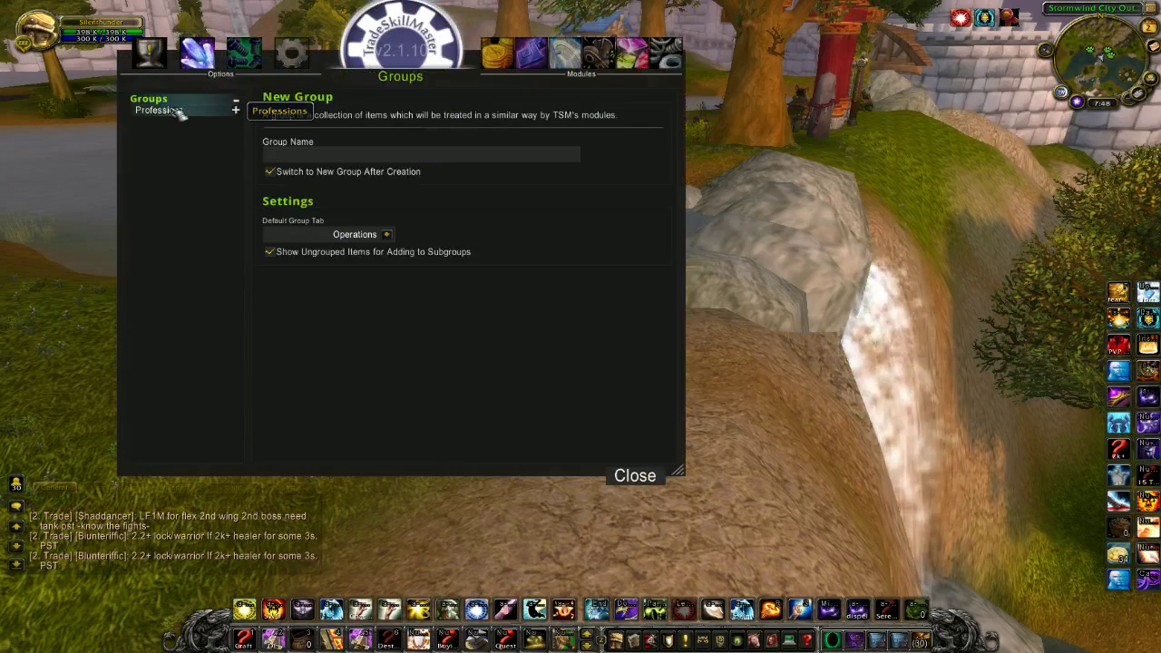
click(237, 110)
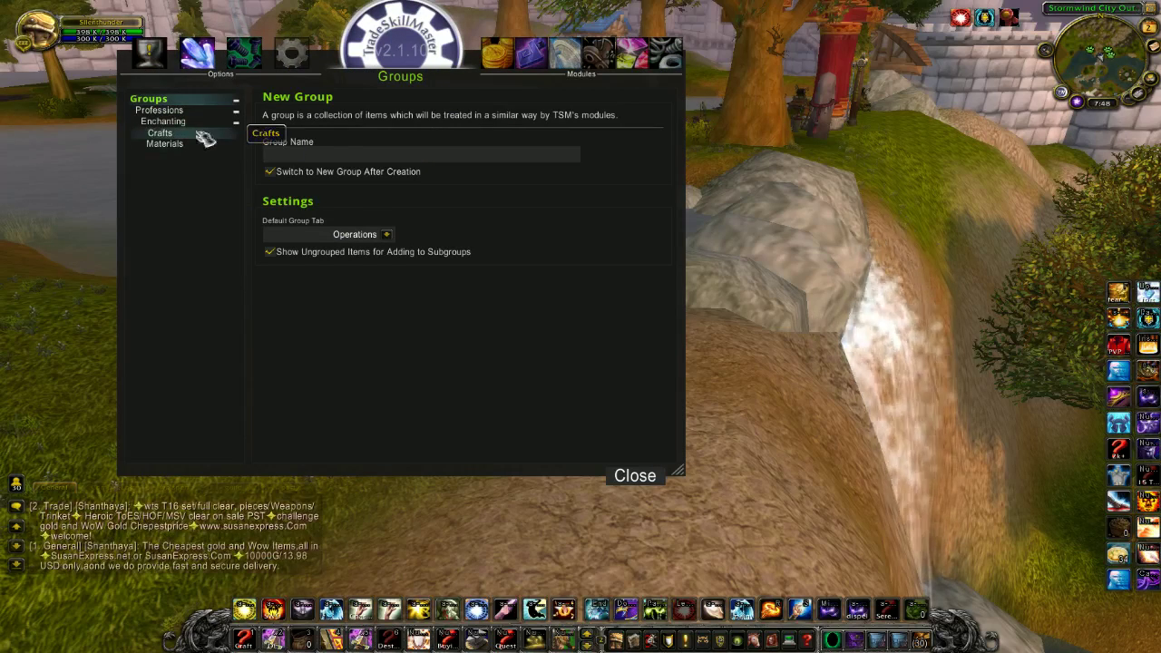
Look through the items in the Enchanting Crafts group
click(205, 138)
click(345, 105)
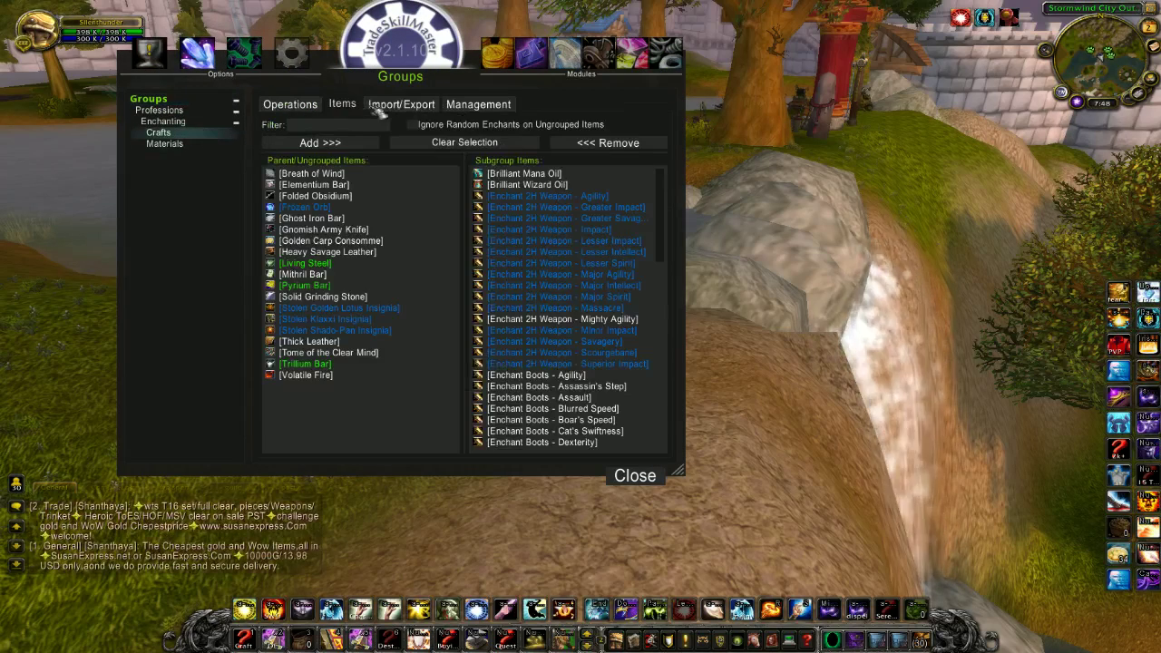
scroll(572, 299, down, 10)
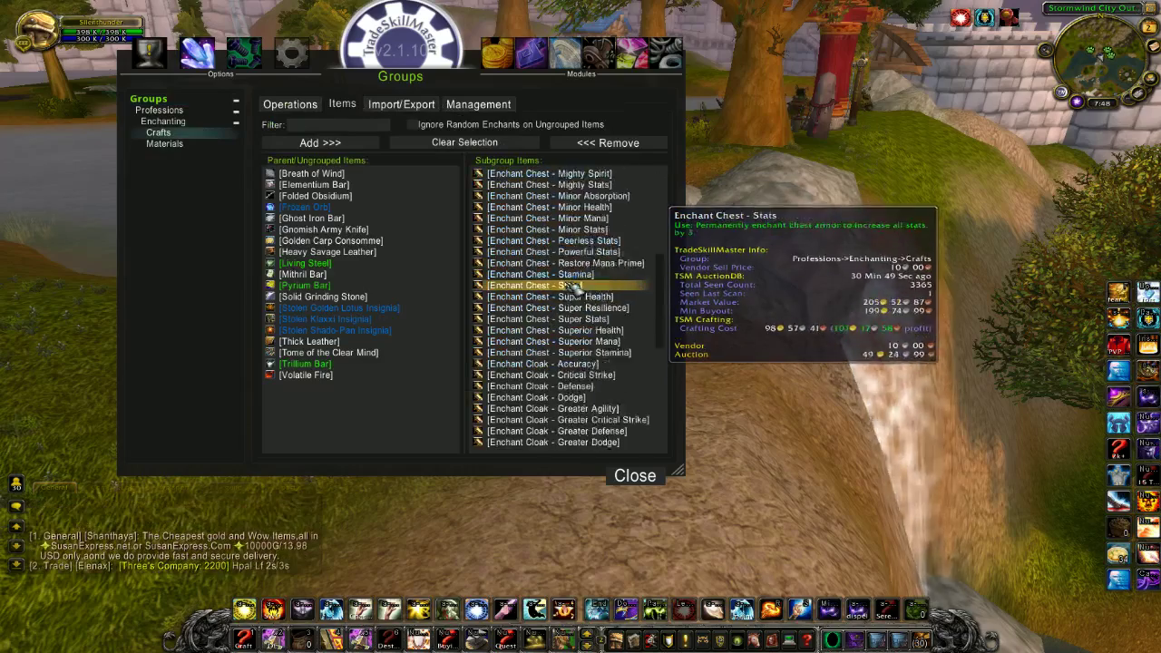
scroll(564, 343, up, 10)
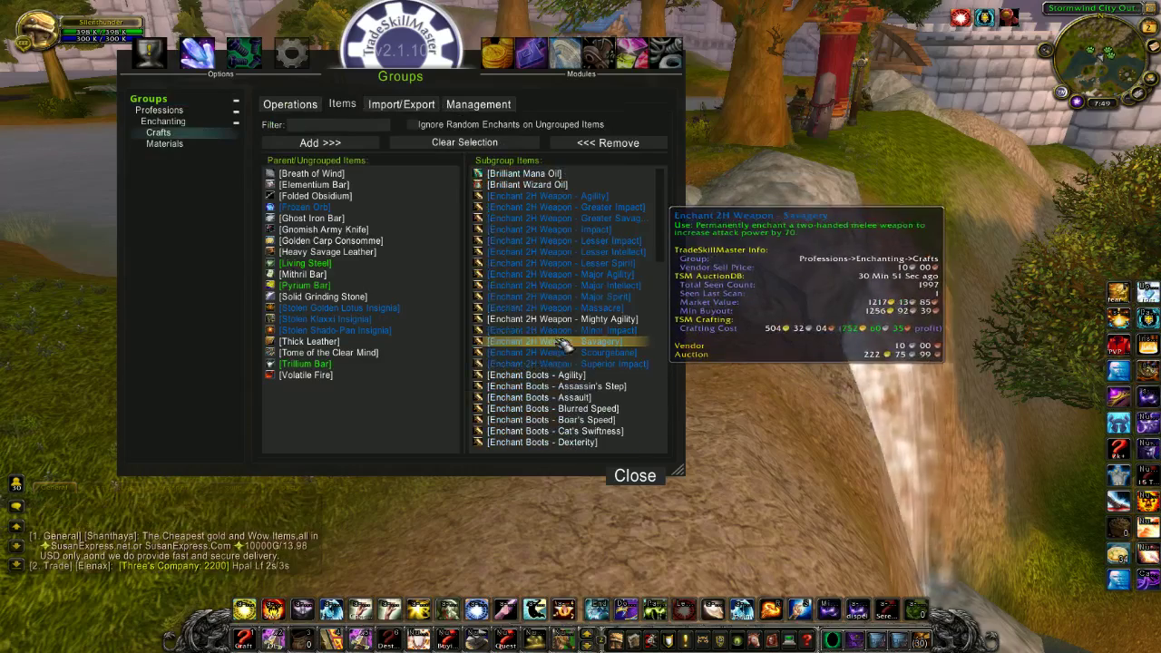
Look through the Enchanting Materials group's reagents, such as Dream Dust
click(165, 144)
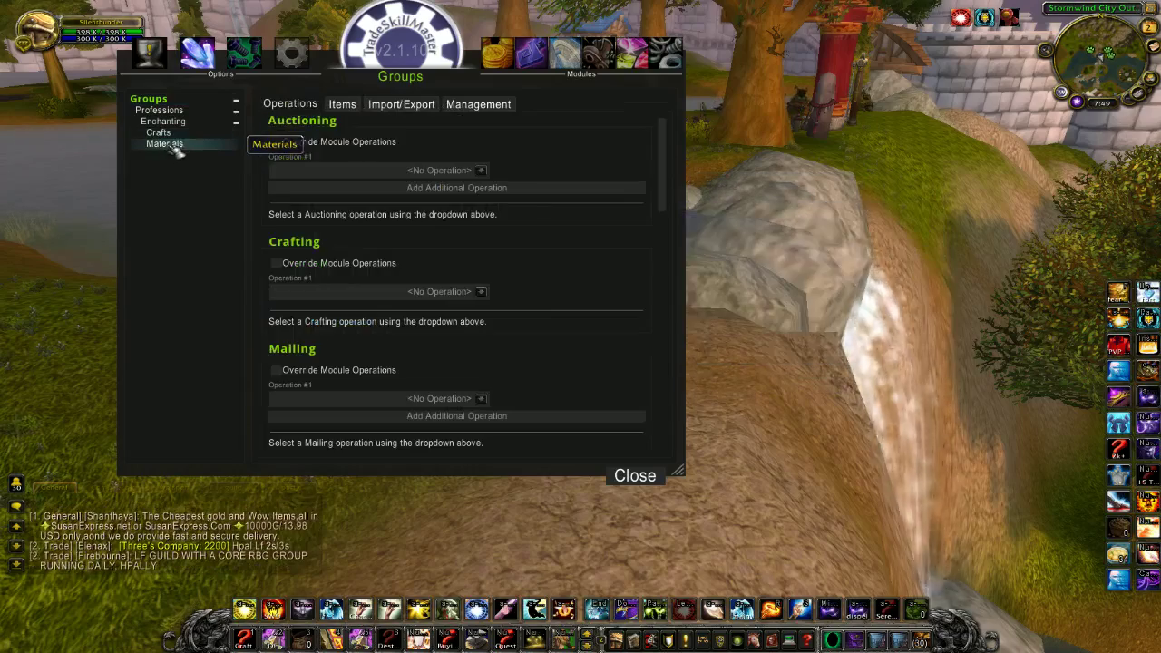
click(342, 105)
scroll(557, 233, down, 8)
scroll(570, 265, up, 5)
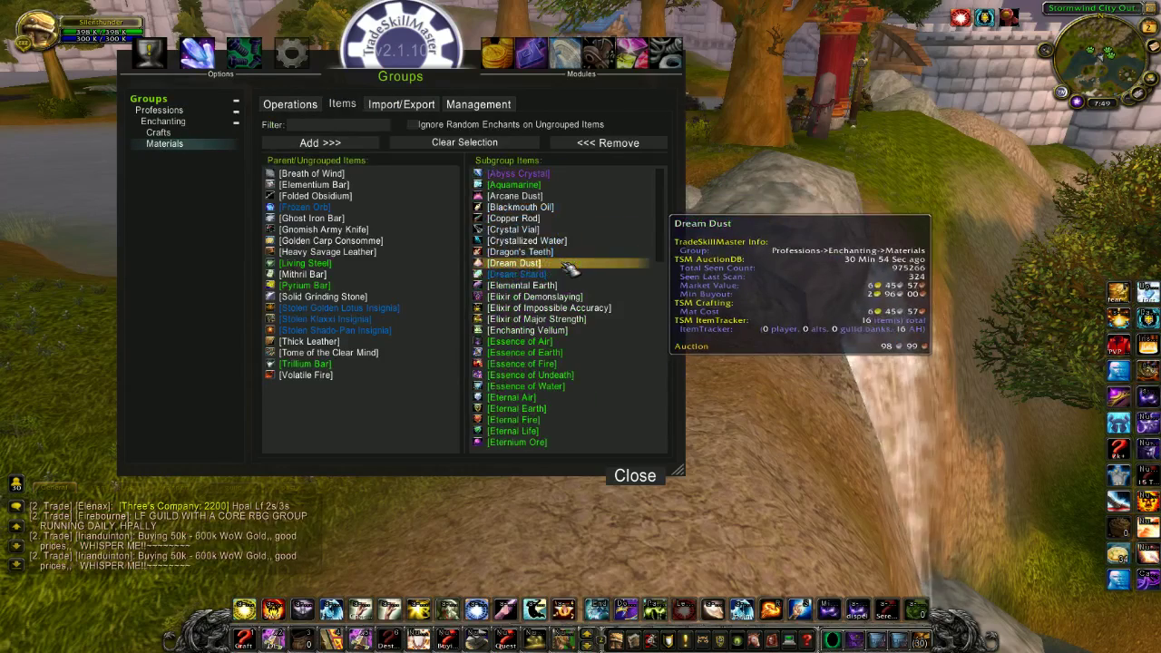
Scroll the Crafts group's item list, from Brilliant Wizard Oil to the Enchant Boots entries
click(168, 137)
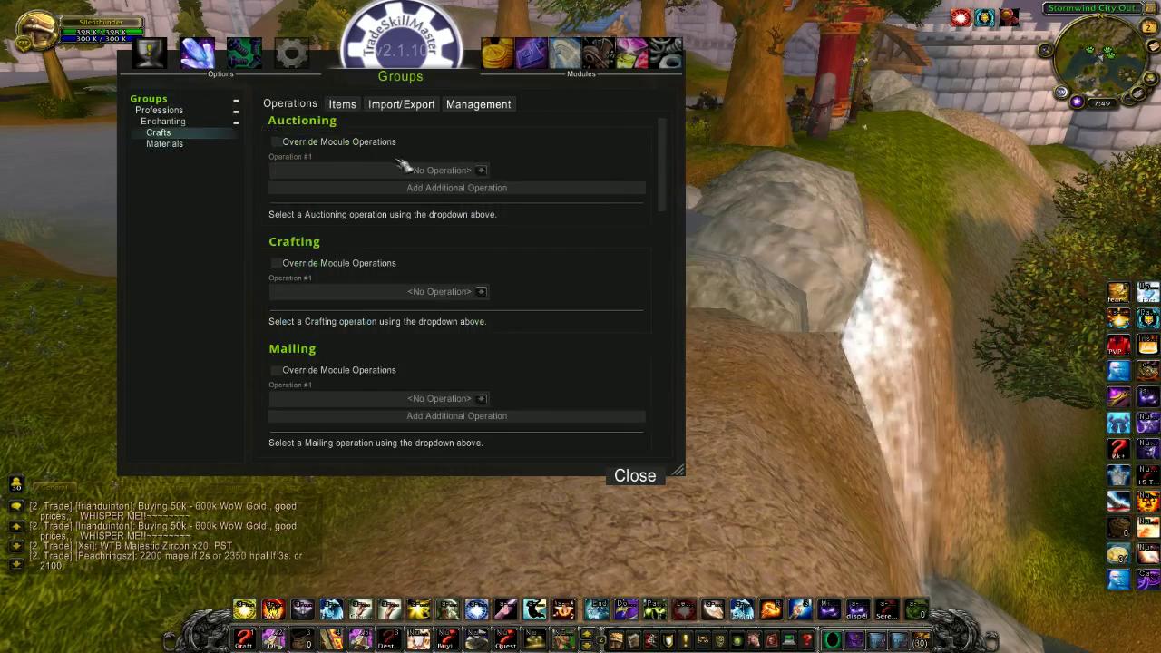
click(342, 104)
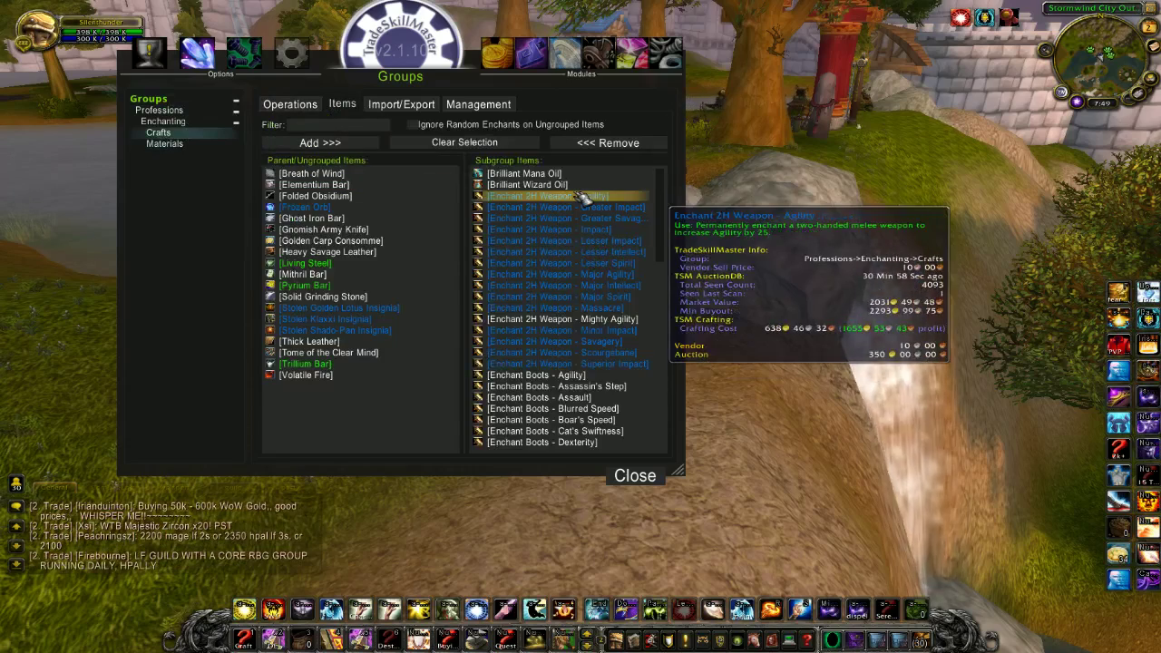
scroll(584, 196, down, 15)
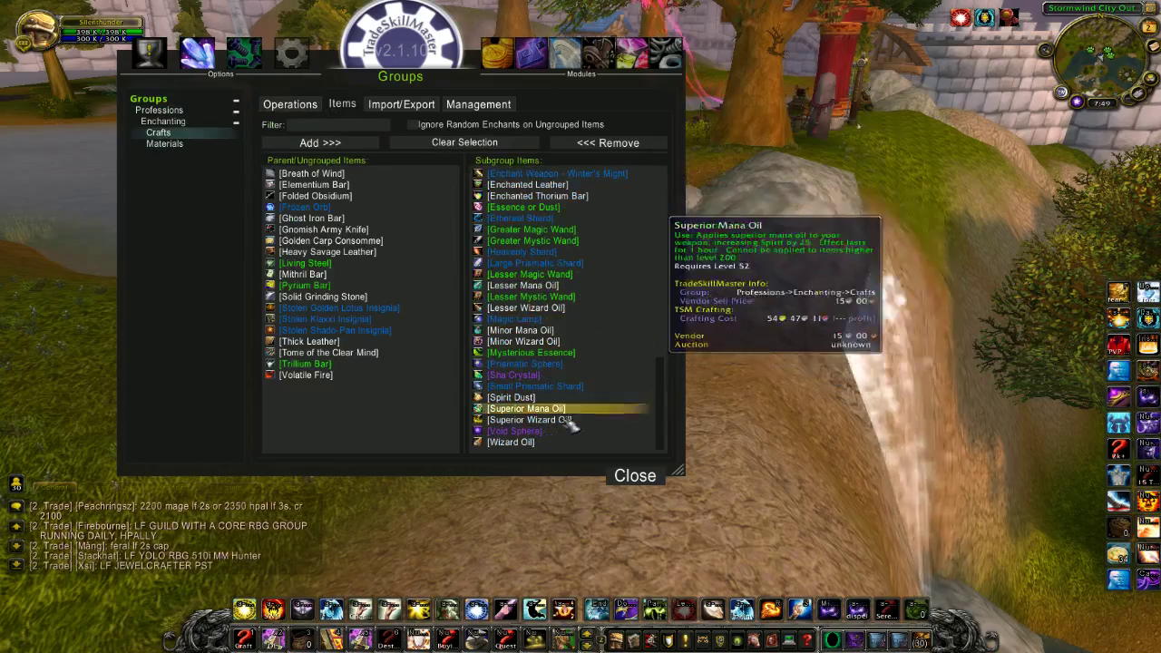
scroll(594, 361, up, 15)
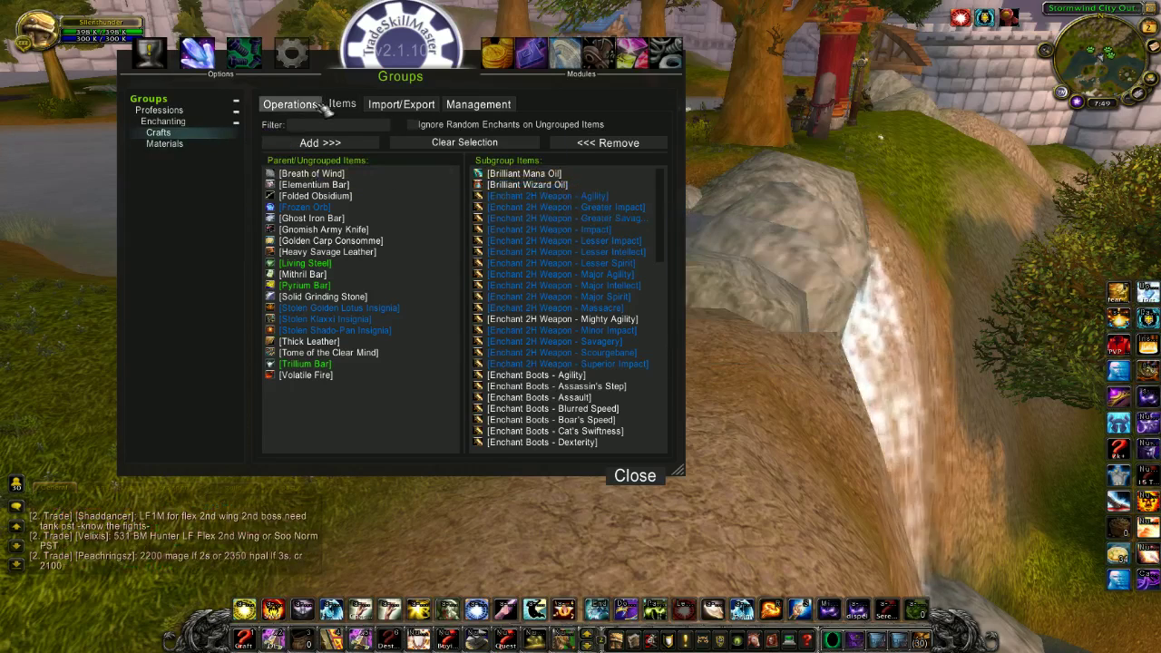
Create a subgroup named 'Enchants' under Crafts
click(479, 106)
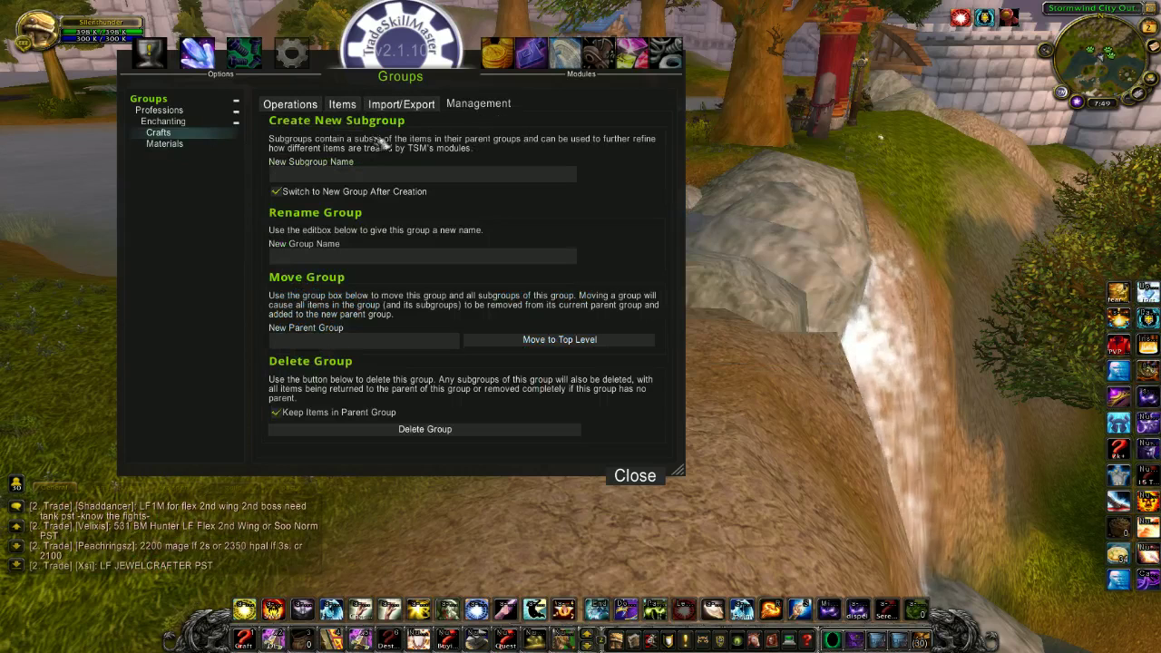
click(332, 174)
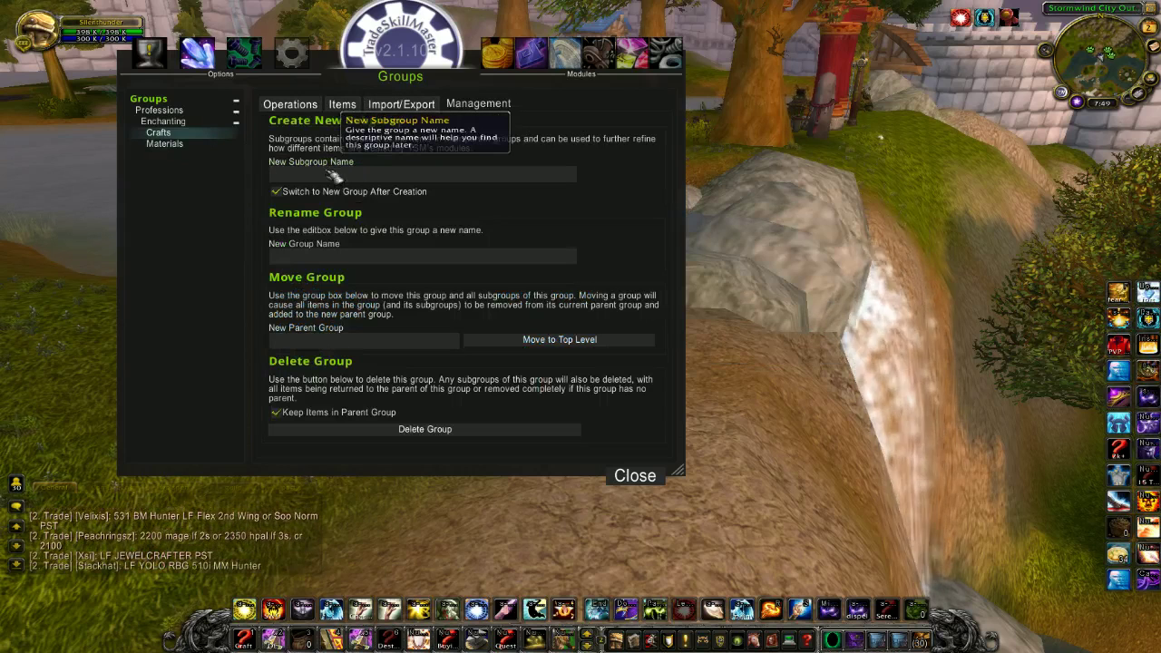
text(Encha)
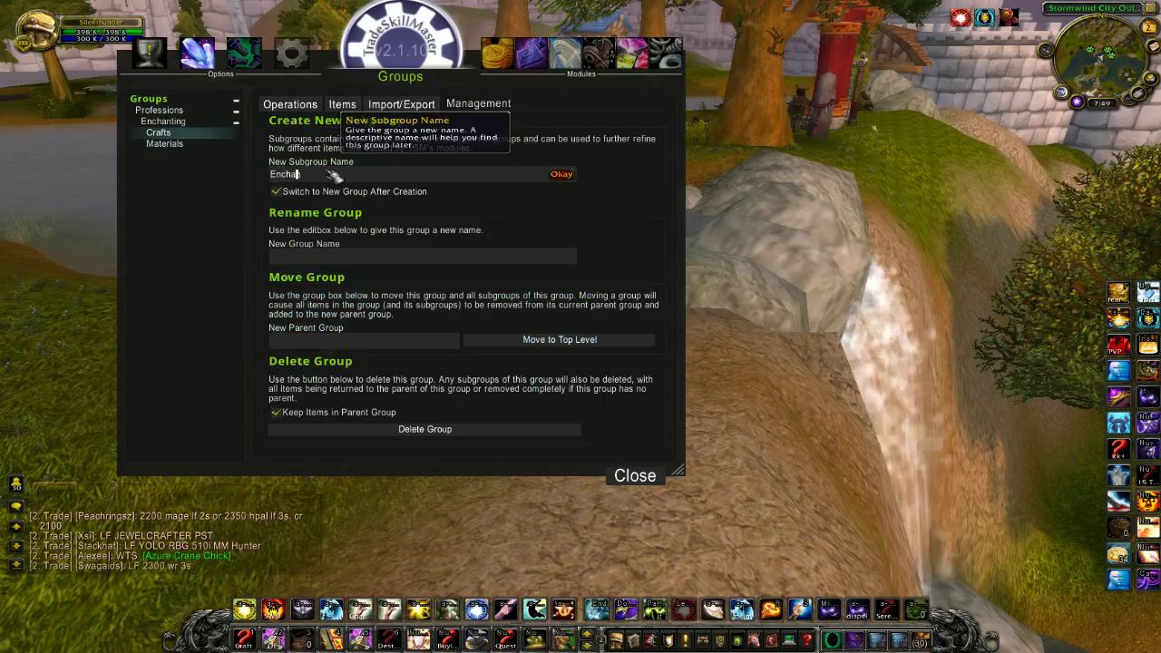
text(nts)
key(Return)
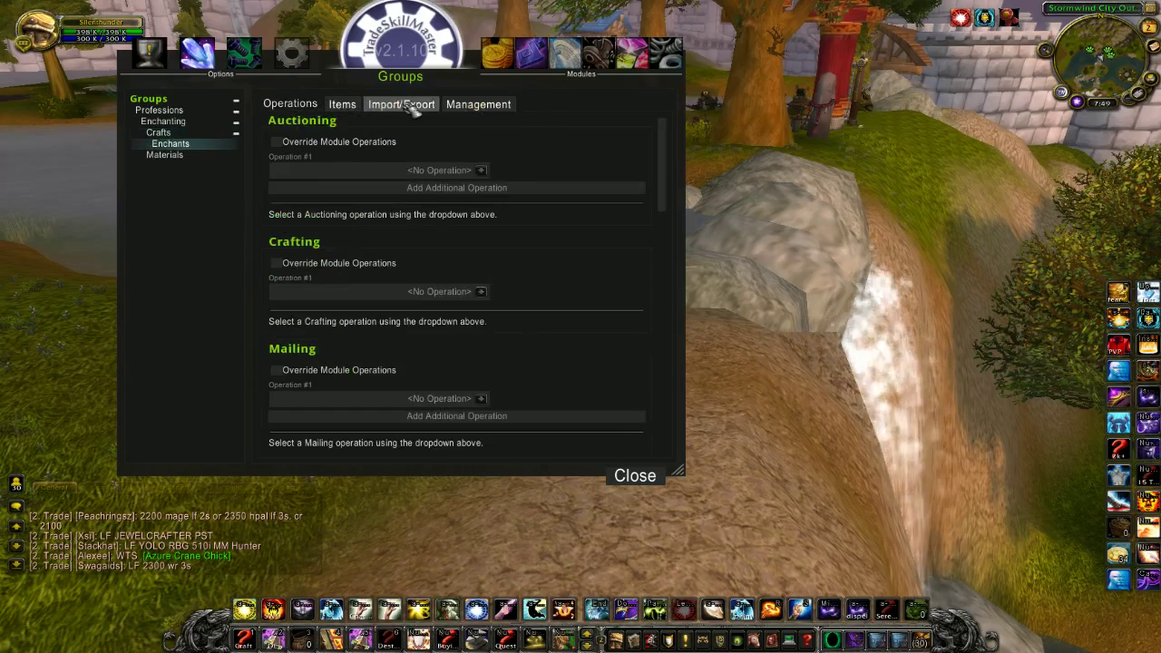
Filter the items by 'Enchant' and add all matches to the Enchants subgroup
click(341, 105)
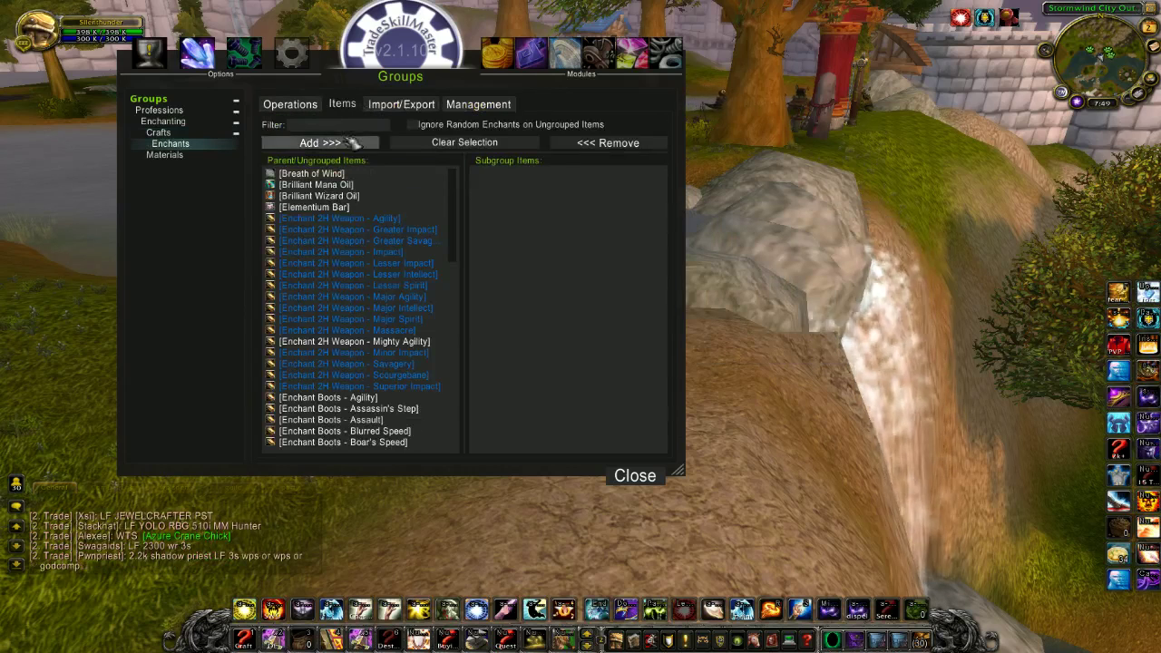
text(Enc)
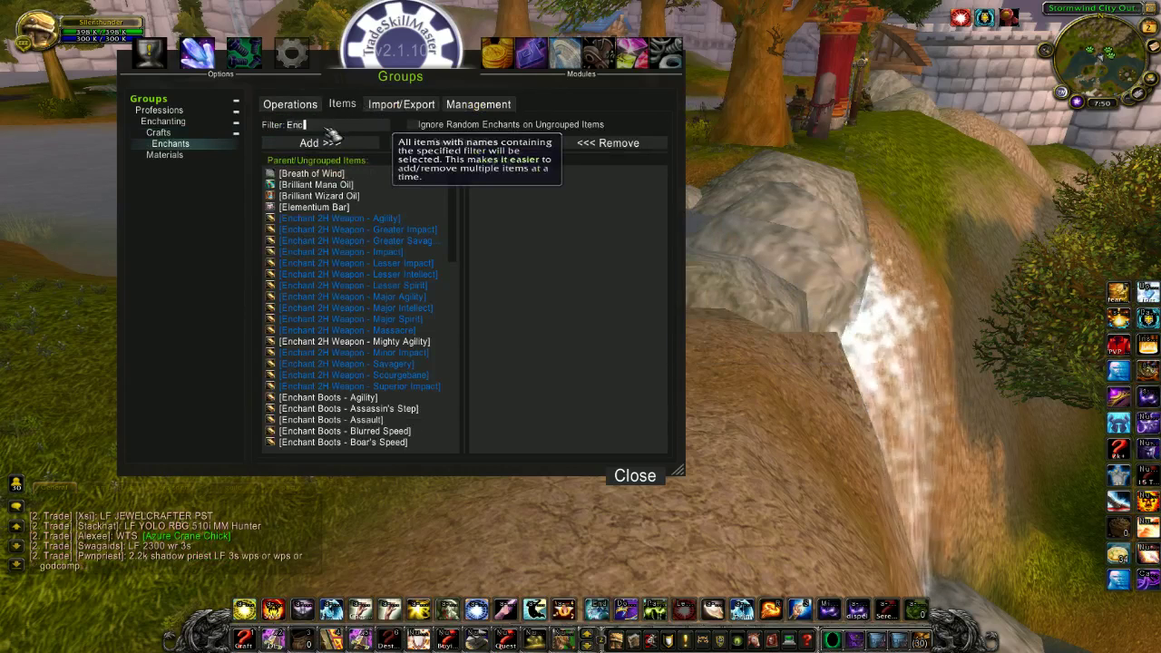
text(hant)
key(Return)
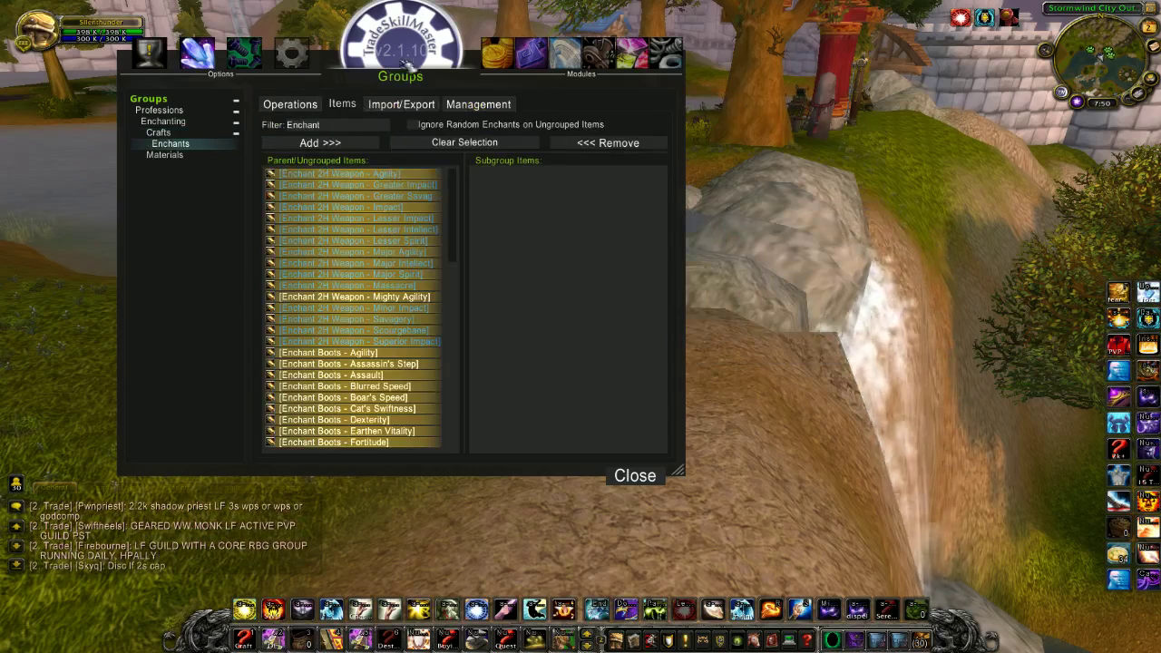
click(313, 145)
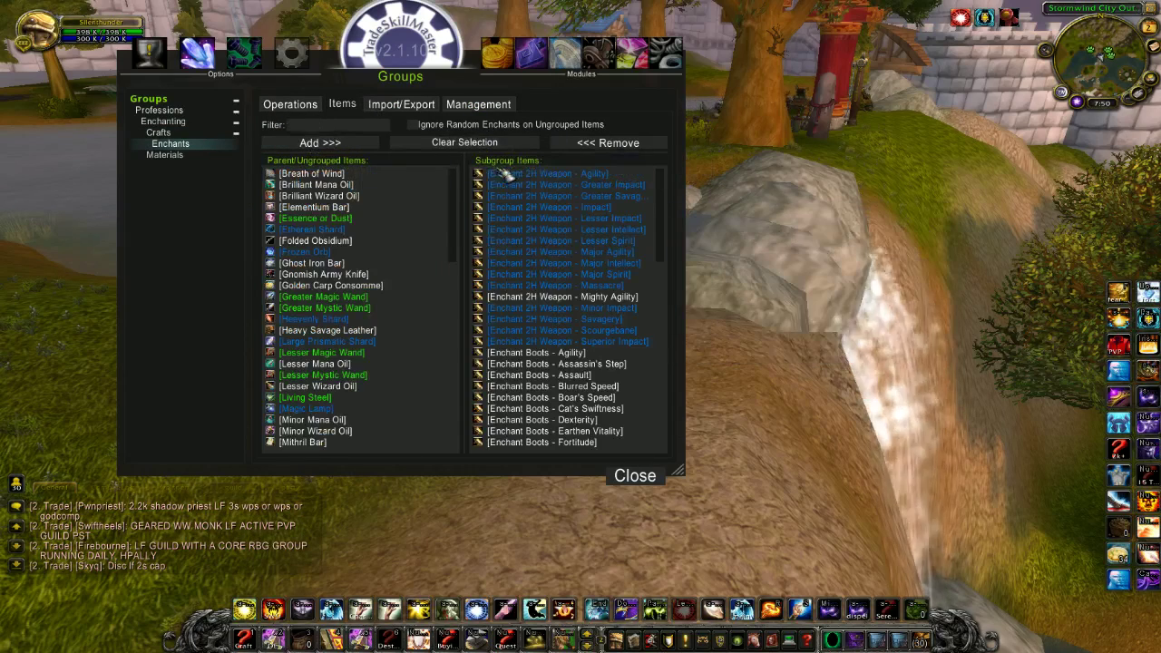
Create a 'MoP Enchants' subgroup under Enchants and select it
click(481, 104)
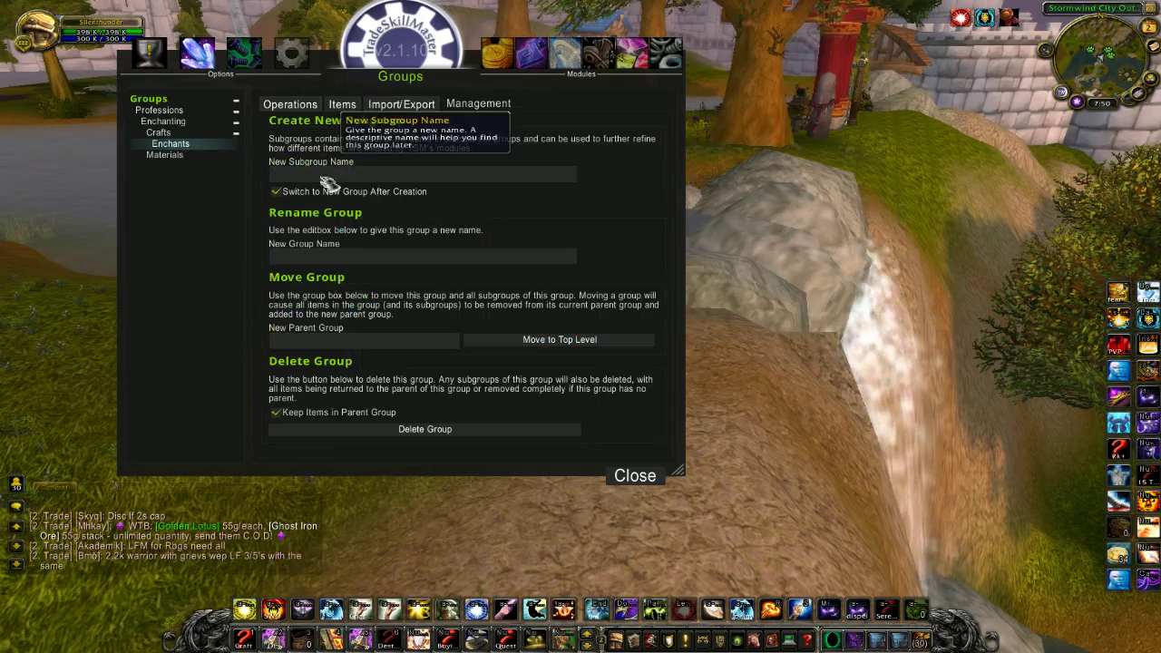
text(MoP )
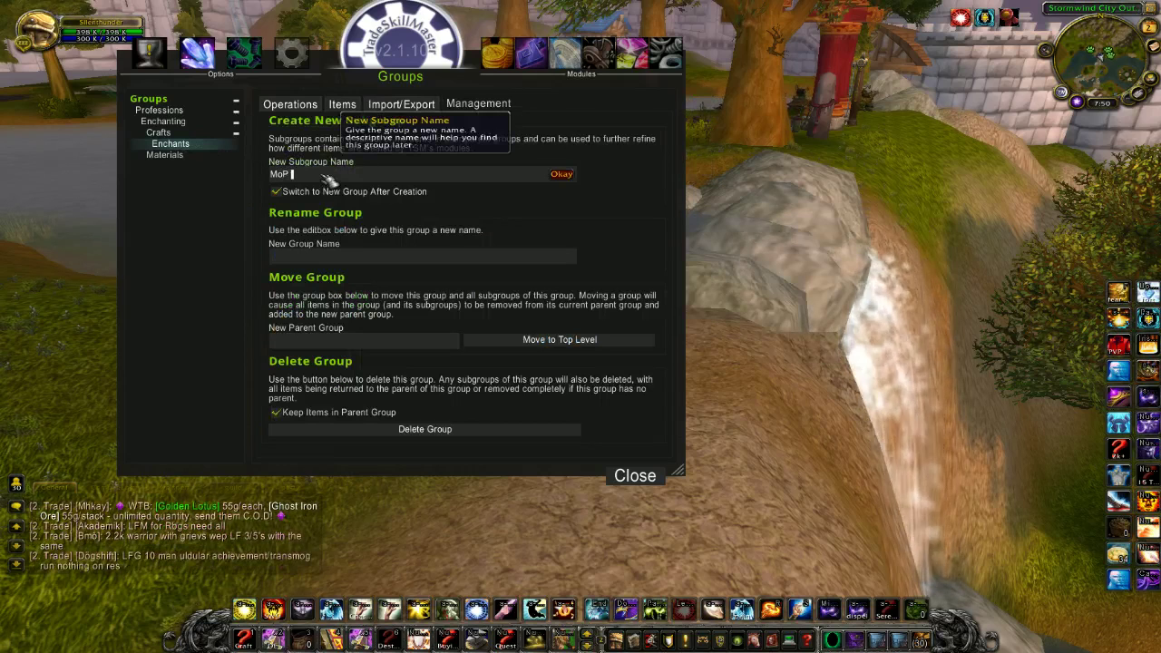
text(Enchant)
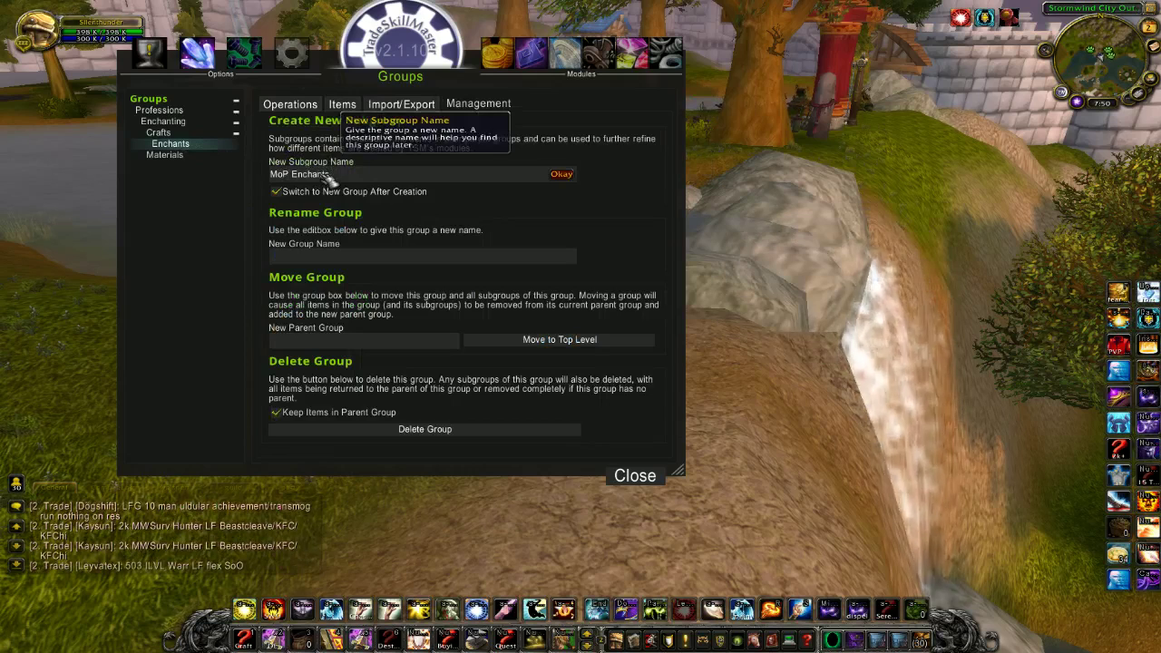
text(s)
key(Return)
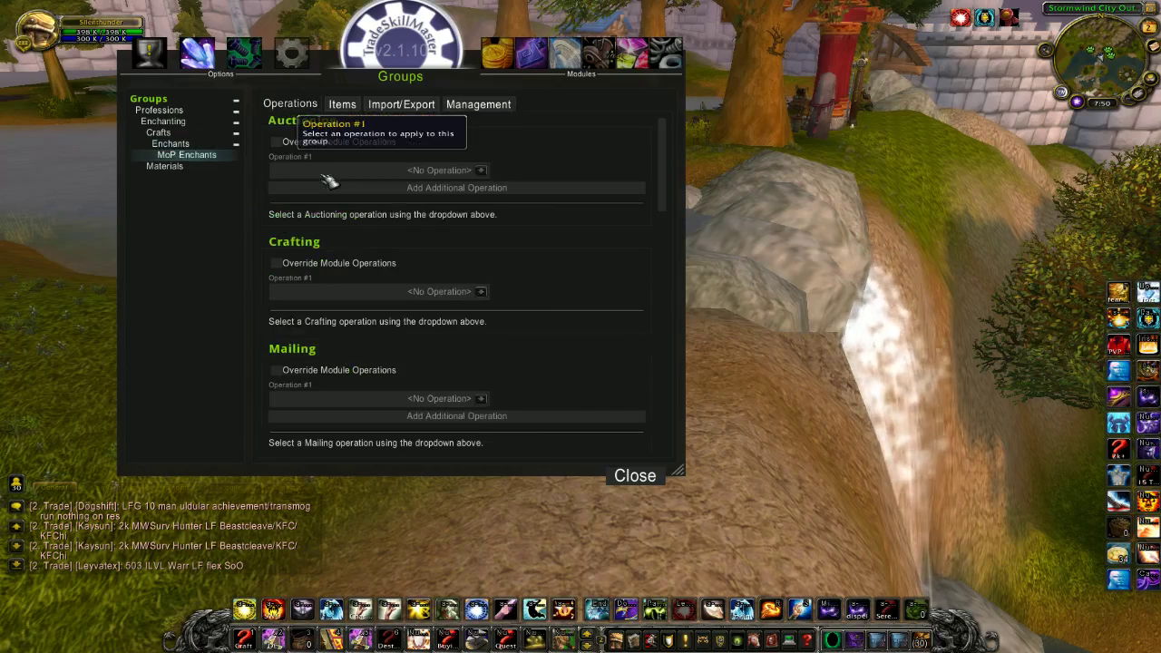
click(213, 156)
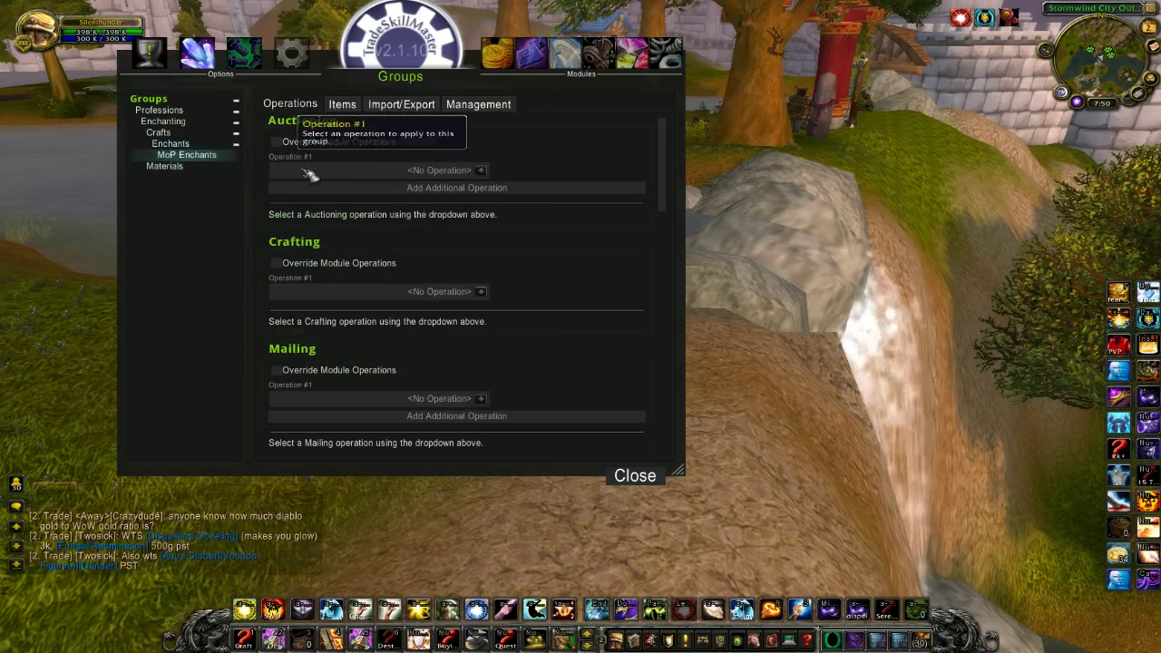
Import the pasted item ID list with Move Already Grouped Items, adding 29 enchants
click(404, 106)
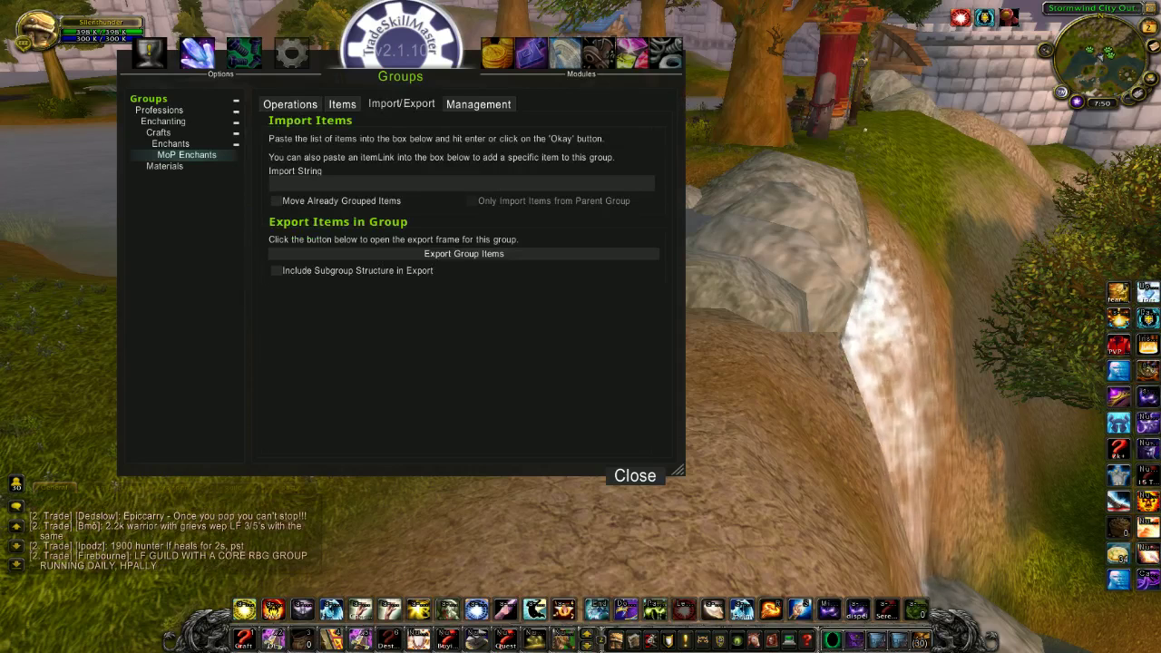
click(463, 186)
text(729,74701,74707,74716,89737,74703,74704,74705,74724,74726,74728)
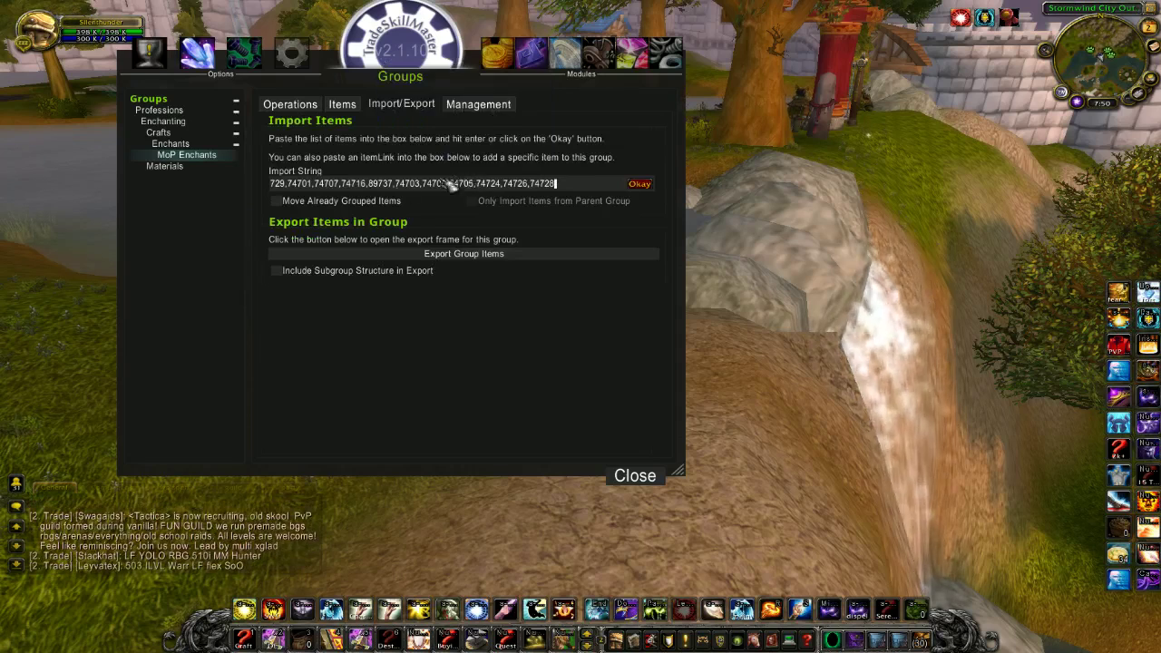
click(276, 202)
key(Return)
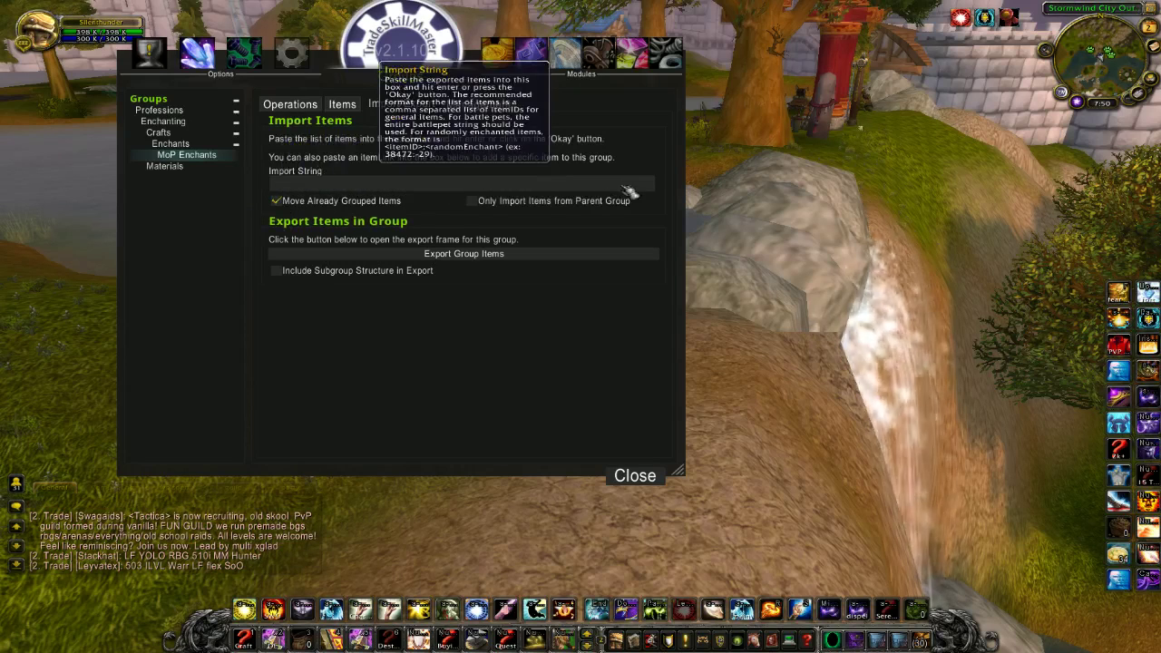
key(ctrl+v)
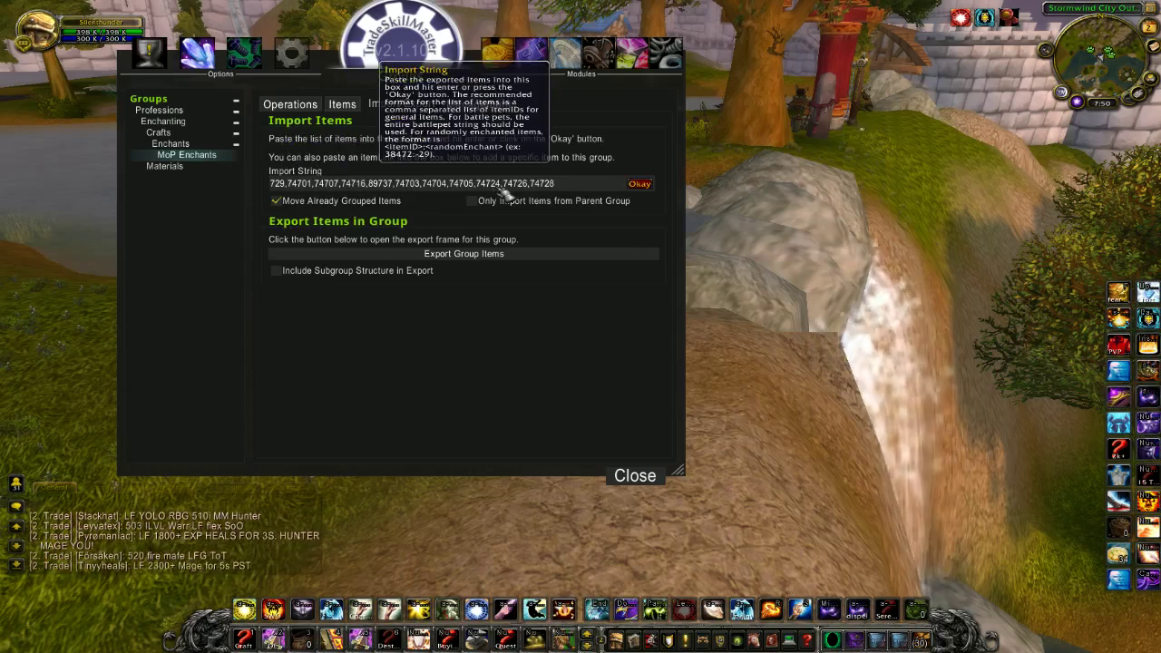
click(649, 187)
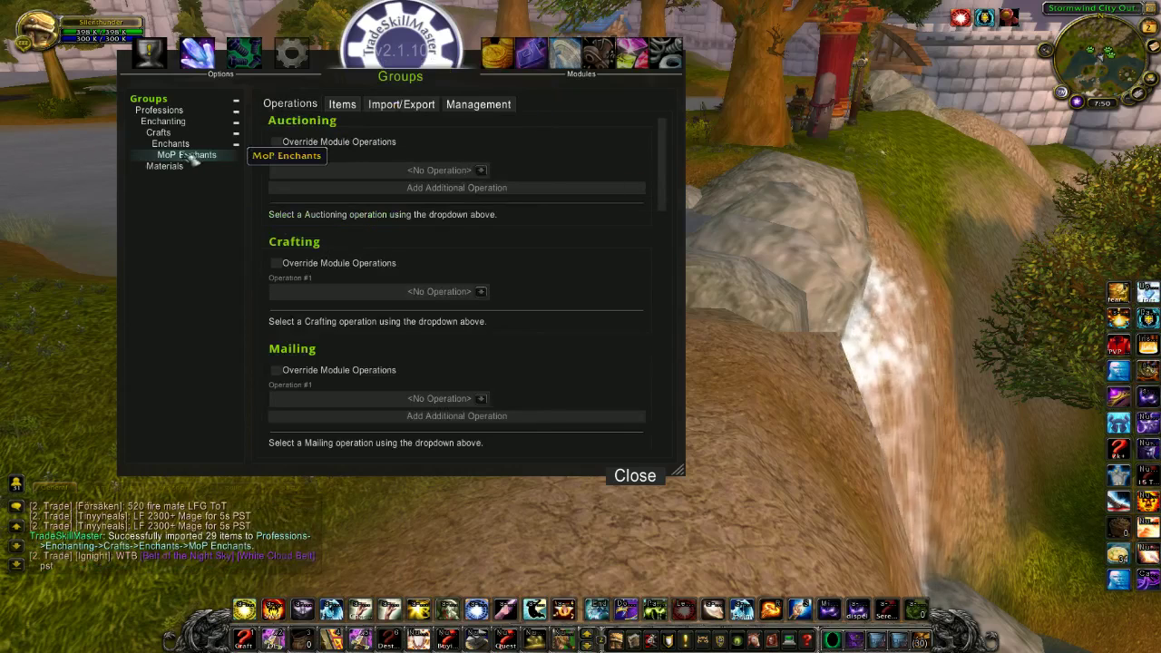
click(343, 104)
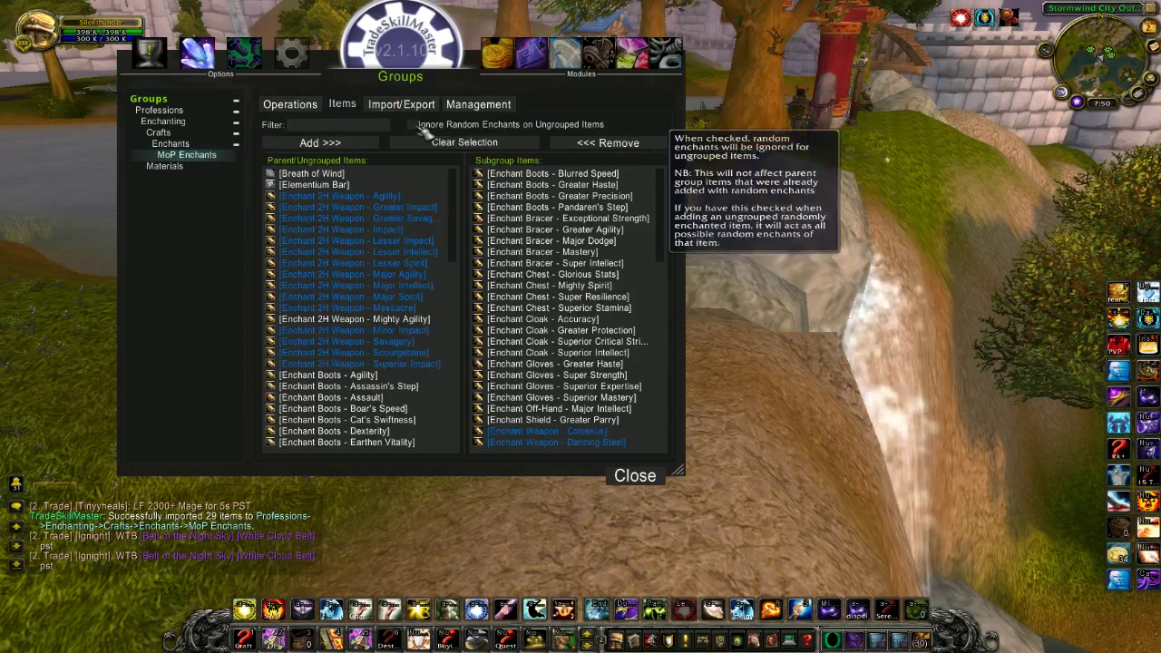
scroll(594, 194, down, 2)
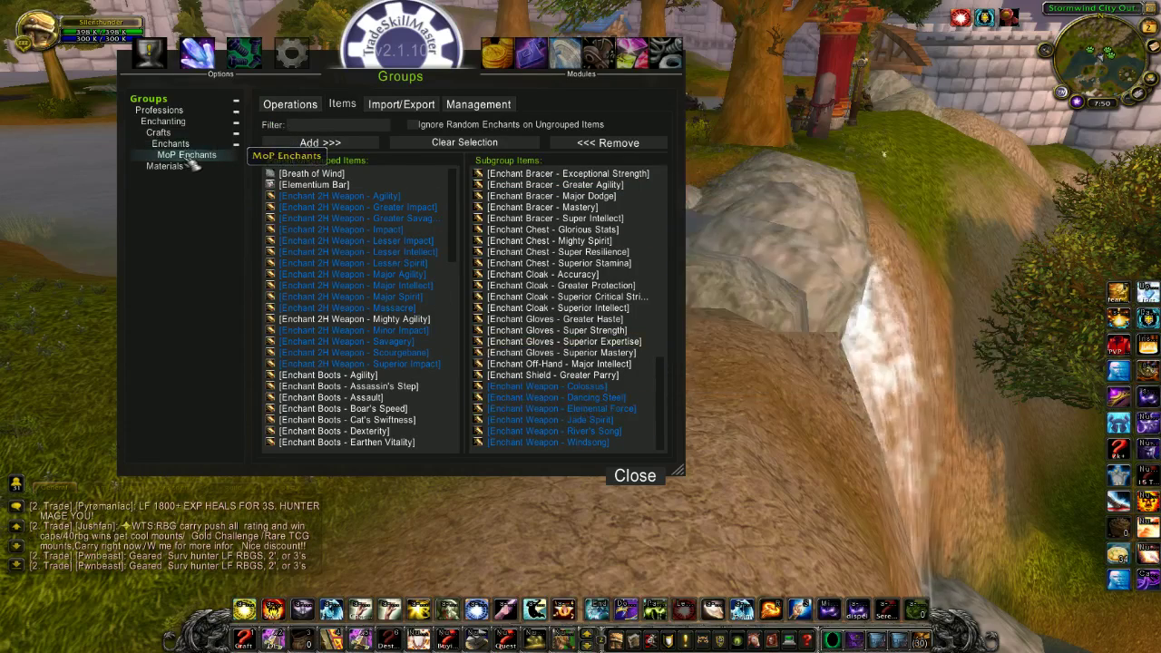
Add a subgroup named 'Sha Enchants' beneath MoP Enchants
click(478, 105)
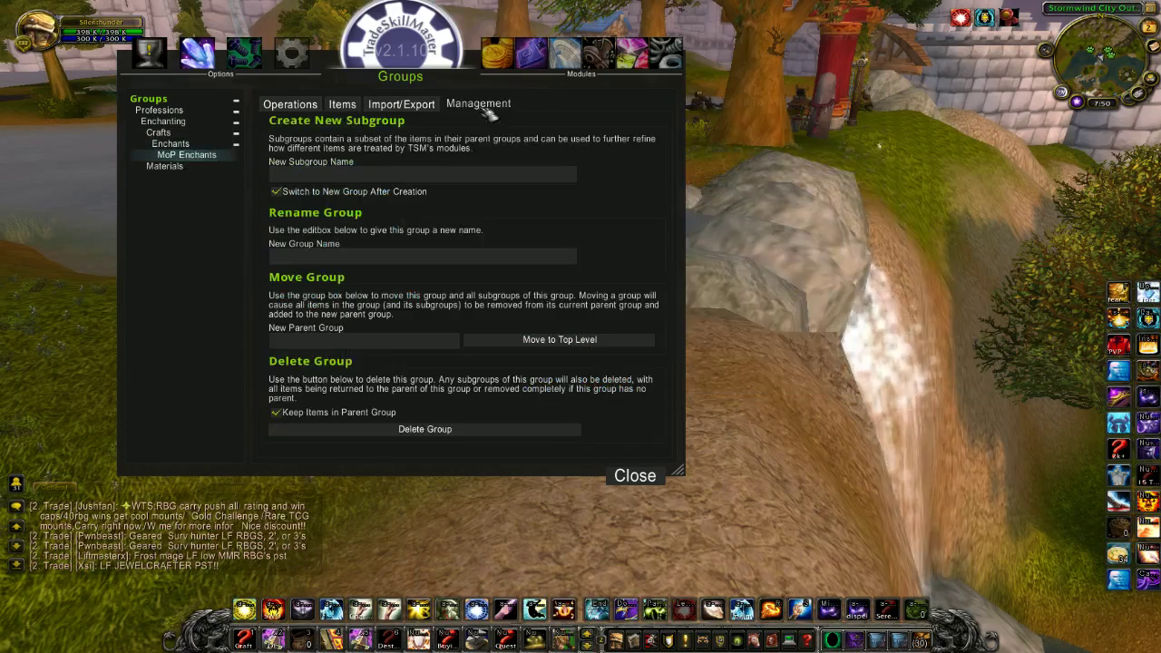
click(346, 176)
text(Sha)
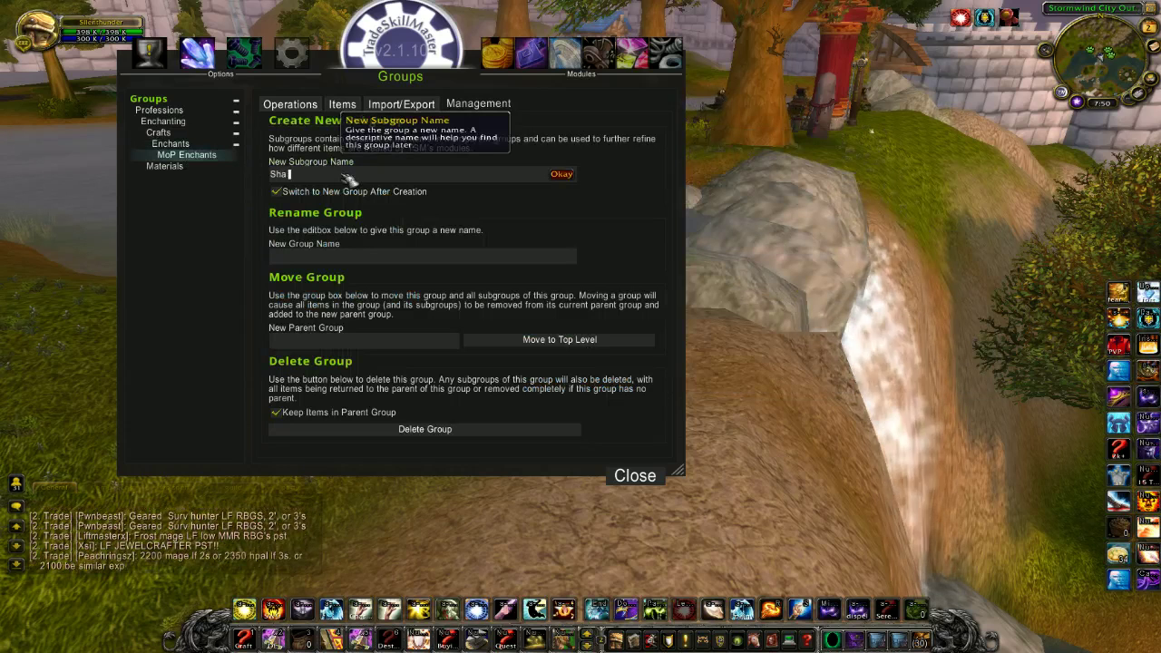
text( Encha)
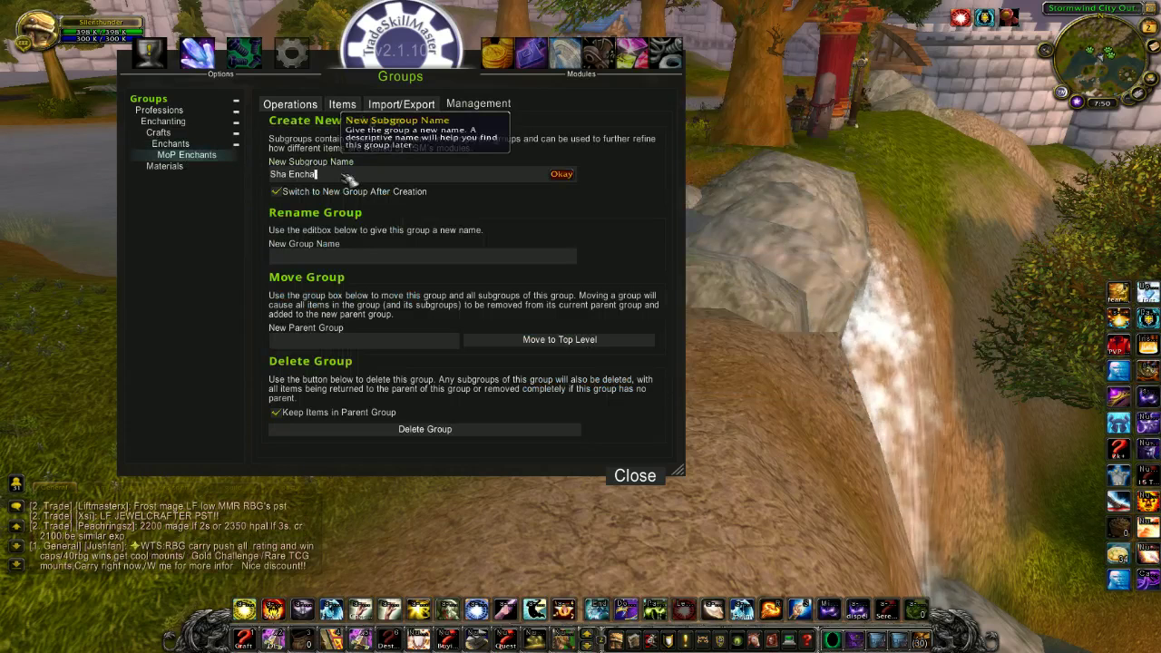
text(nts)
key(Return)
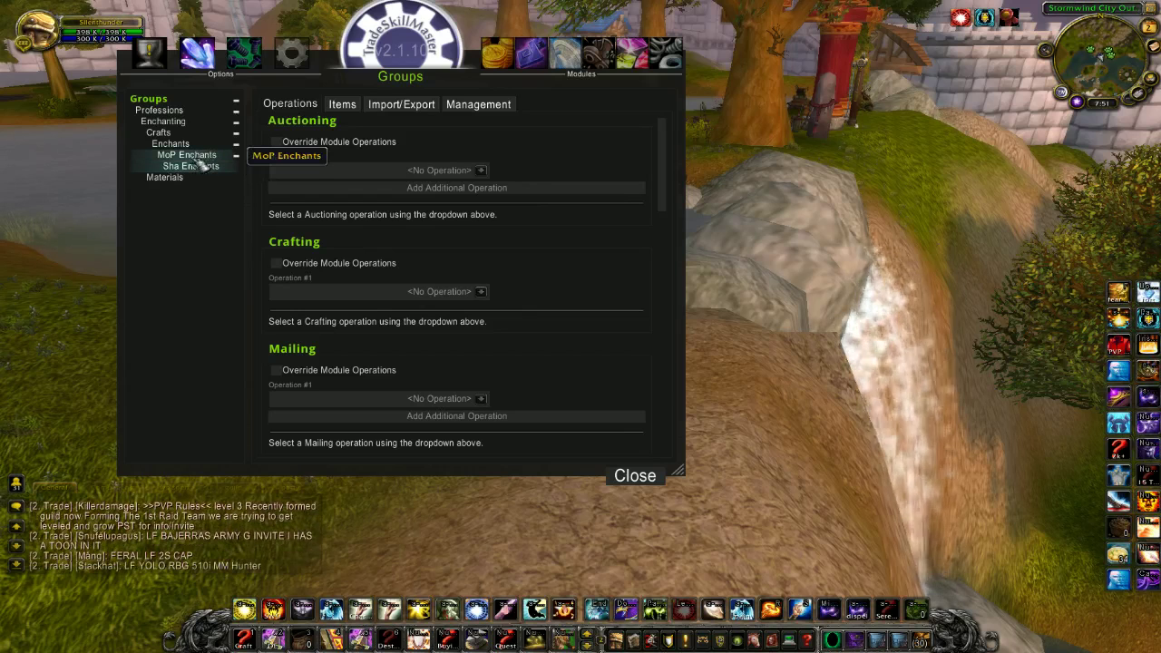
Add Dancing Steel, Jade Spirit, River's Song and three bracer enchants, including Greater Agility and Super Intellect, to Sha Enchants
click(345, 105)
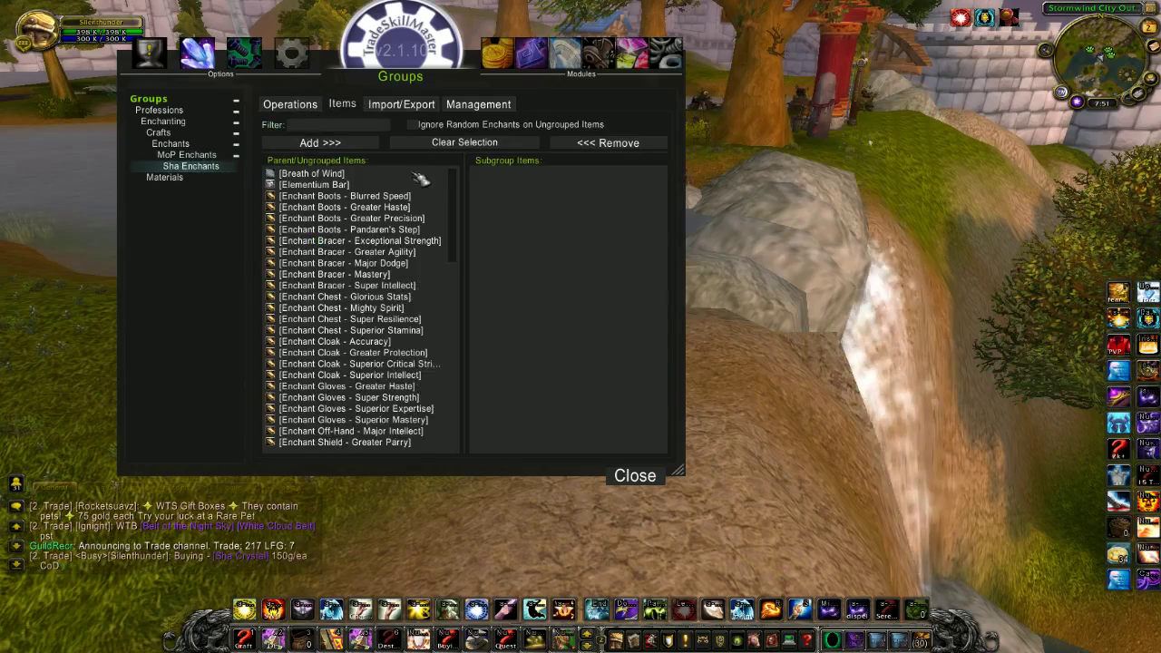
scroll(413, 208, down, 8)
scroll(426, 326, up, 5)
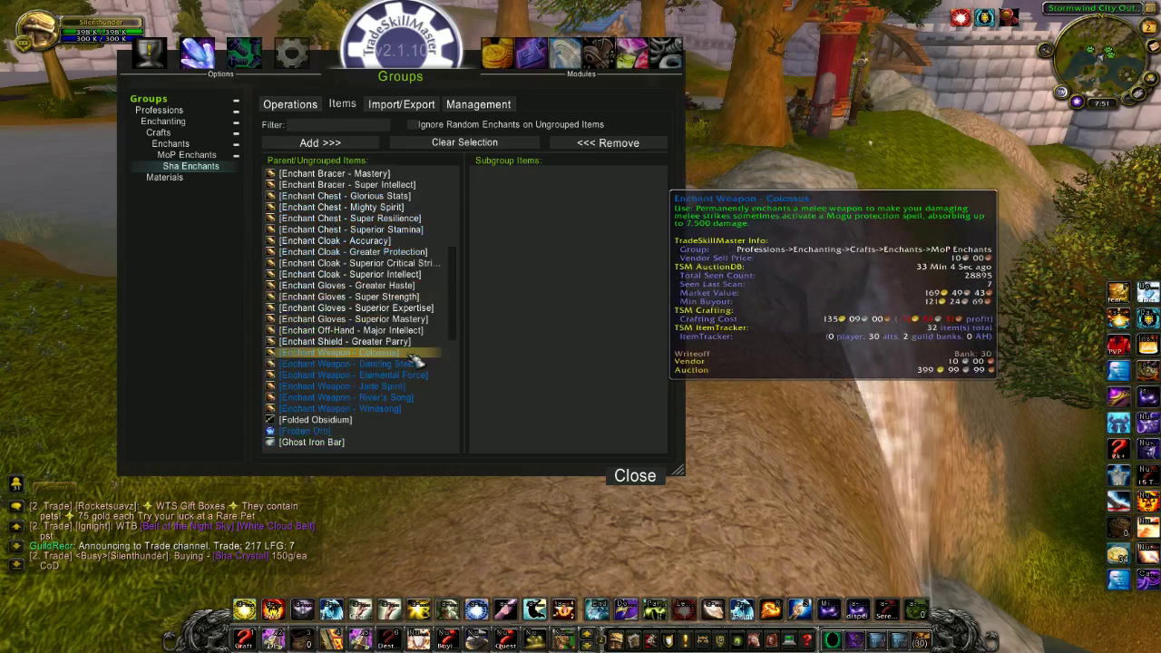
drag(411, 364, 408, 403)
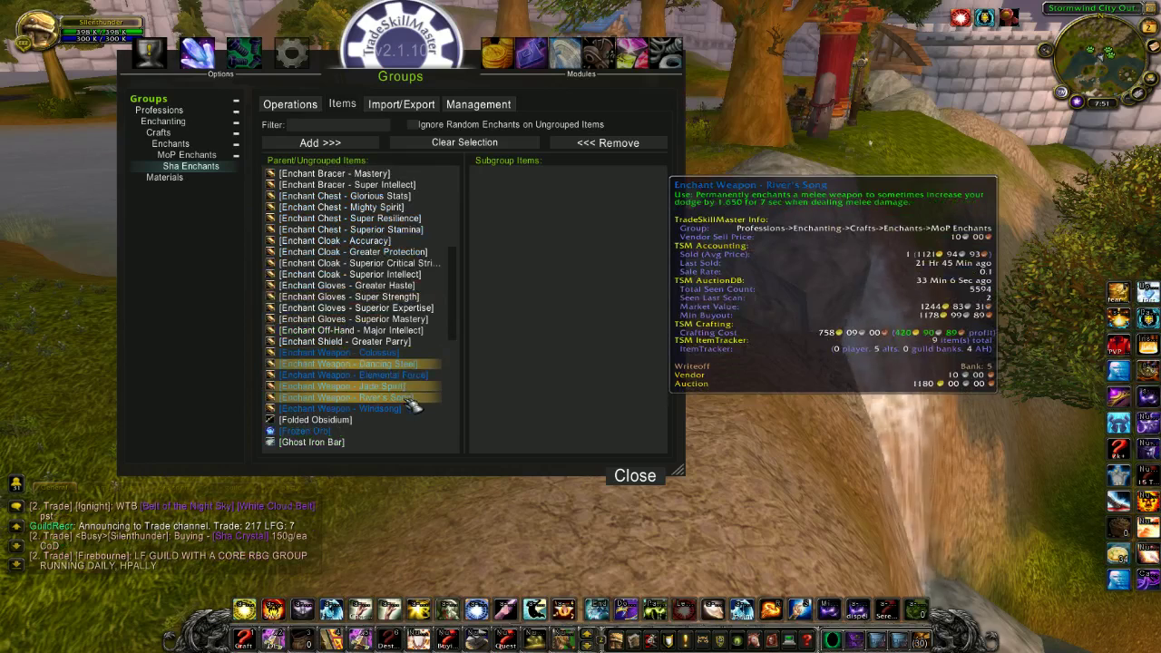
scroll(394, 273, up, 3)
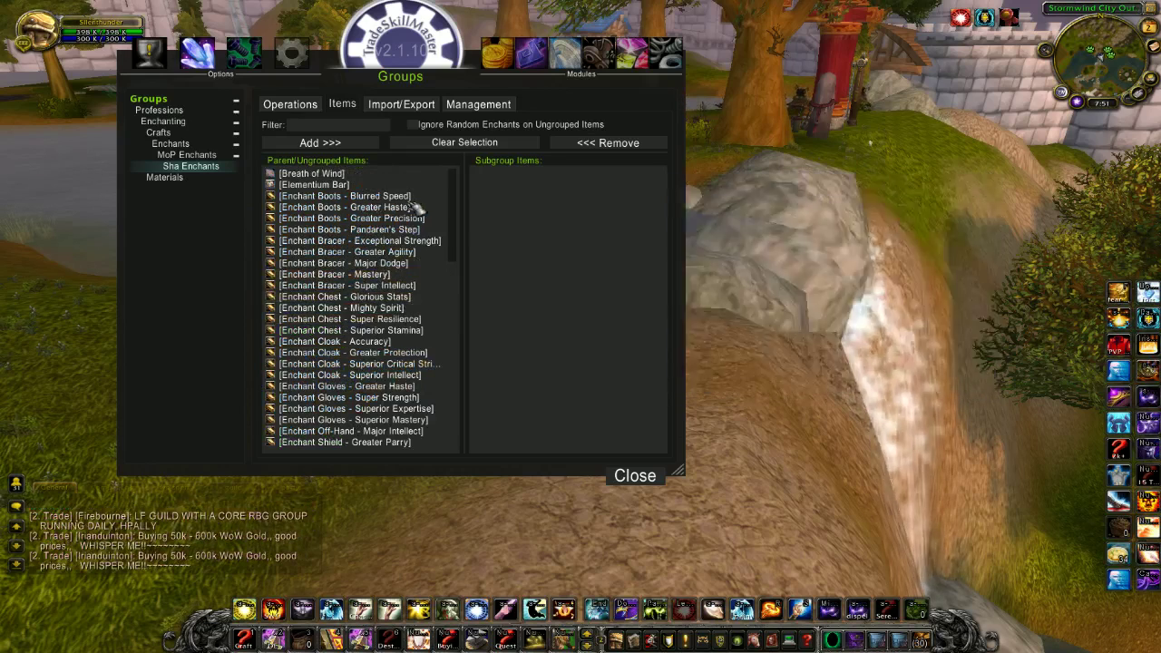
drag(400, 254, 431, 256)
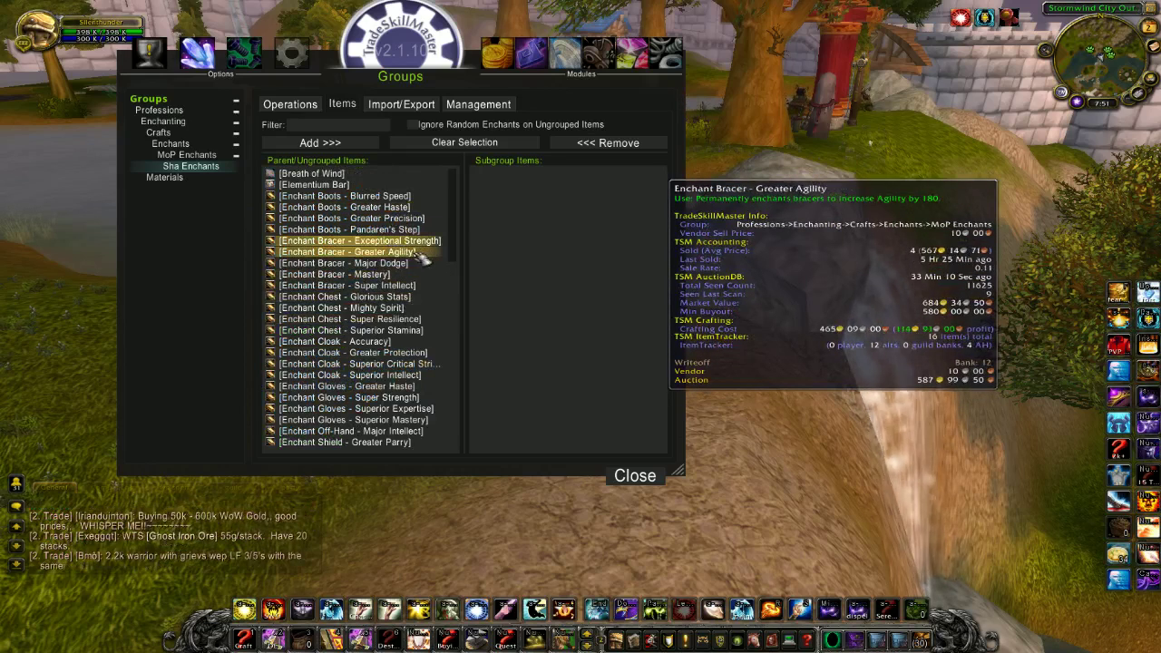
click(409, 286)
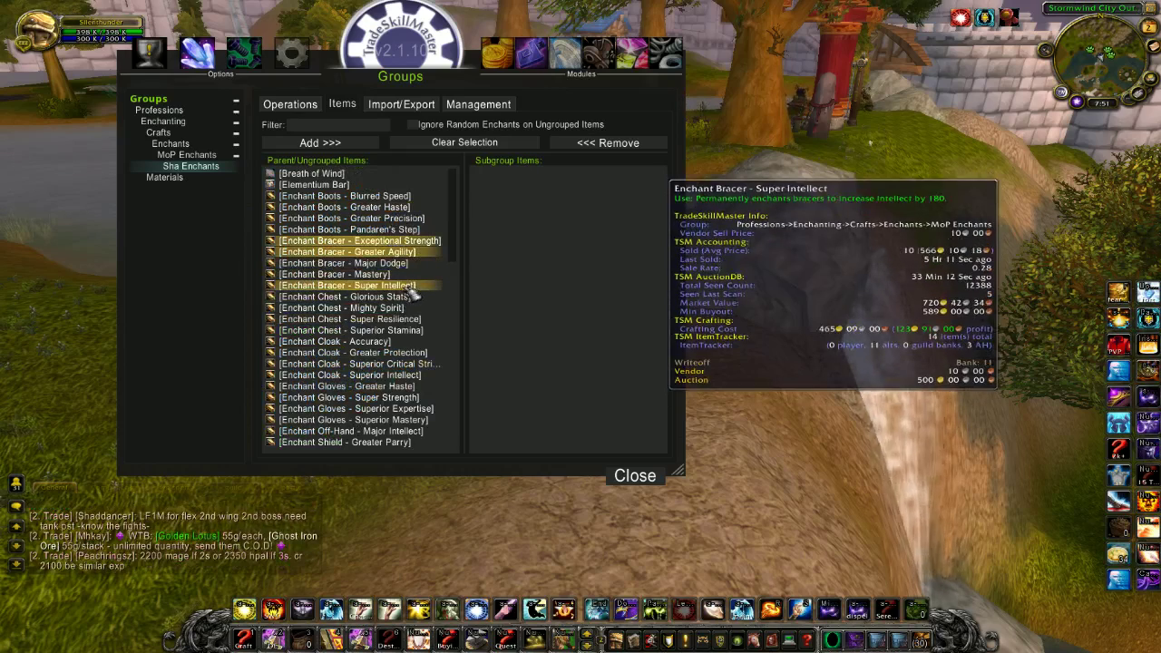
click(320, 144)
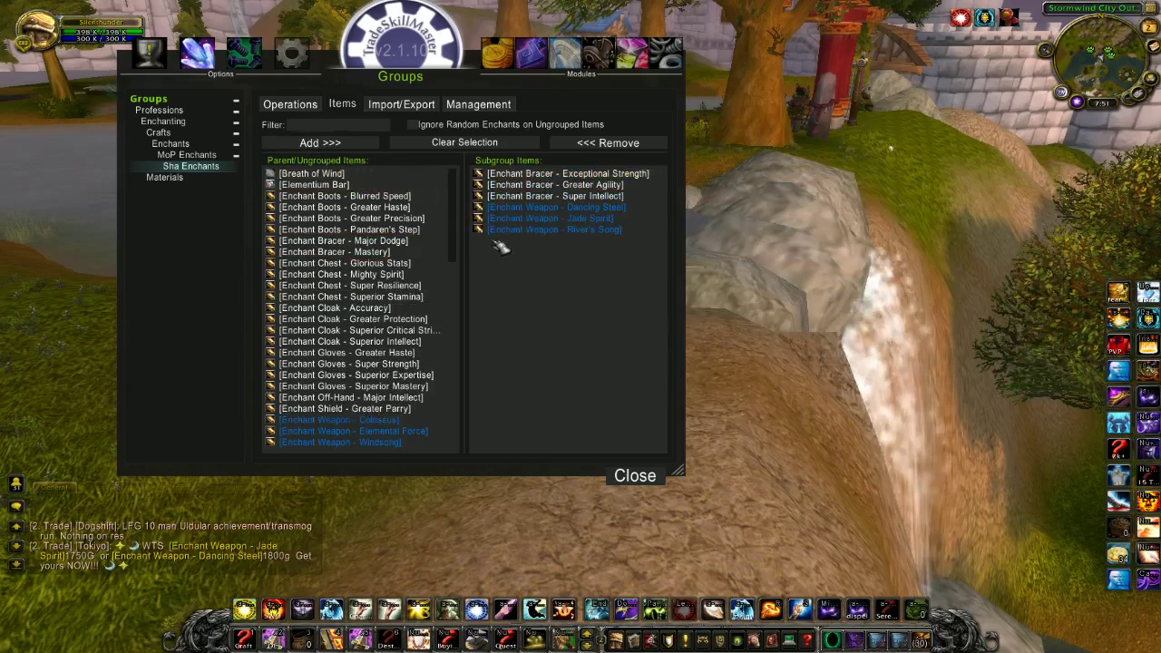
click(208, 158)
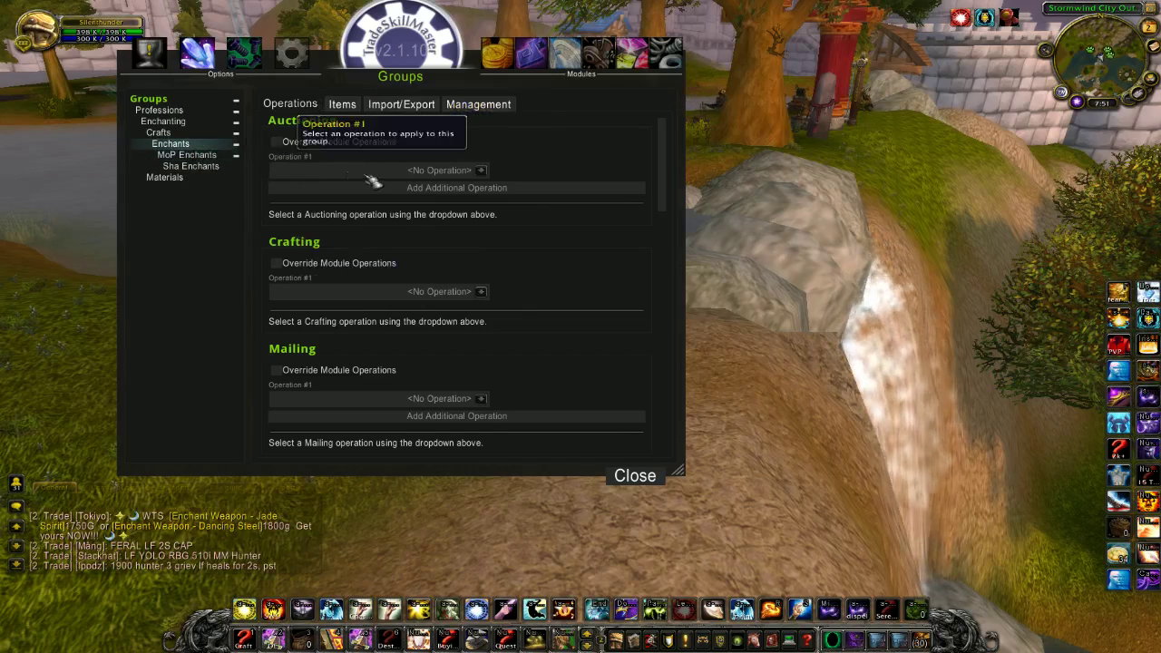
Create a new Crafting operation named 'Enchants x2'
click(260, 64)
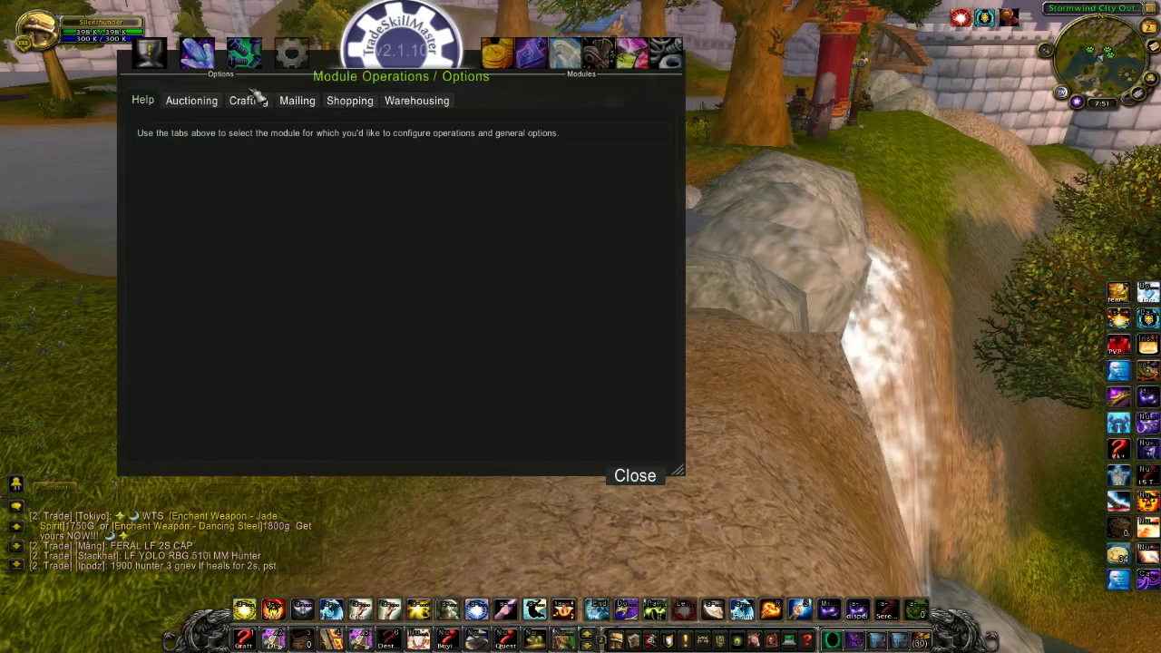
click(249, 100)
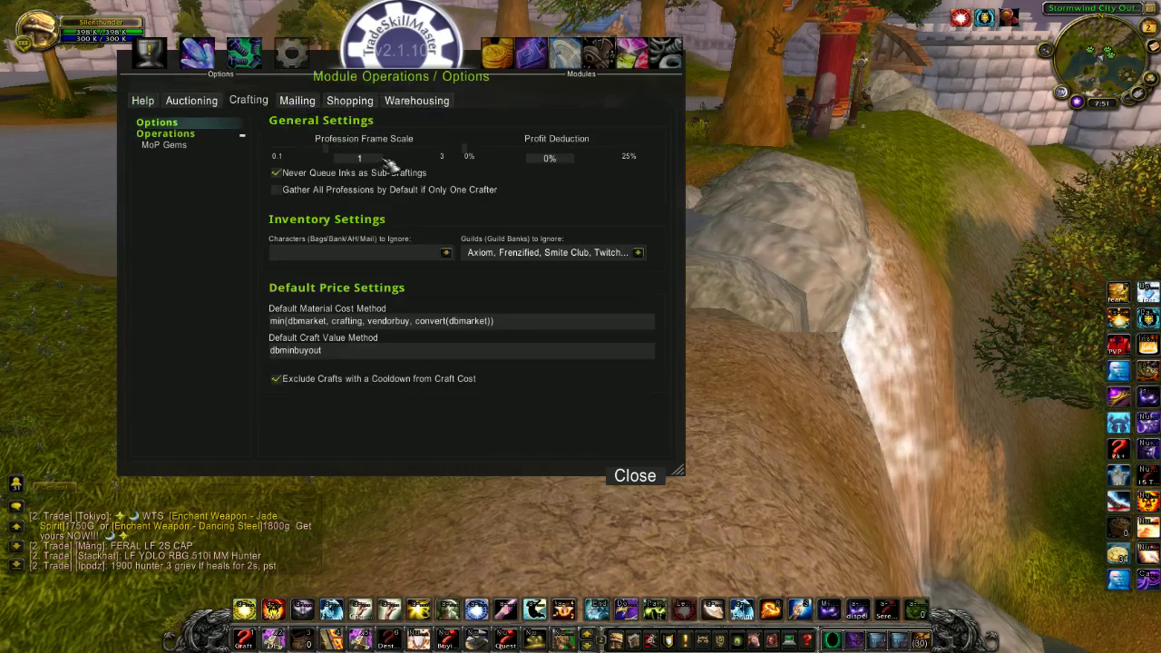
click(191, 146)
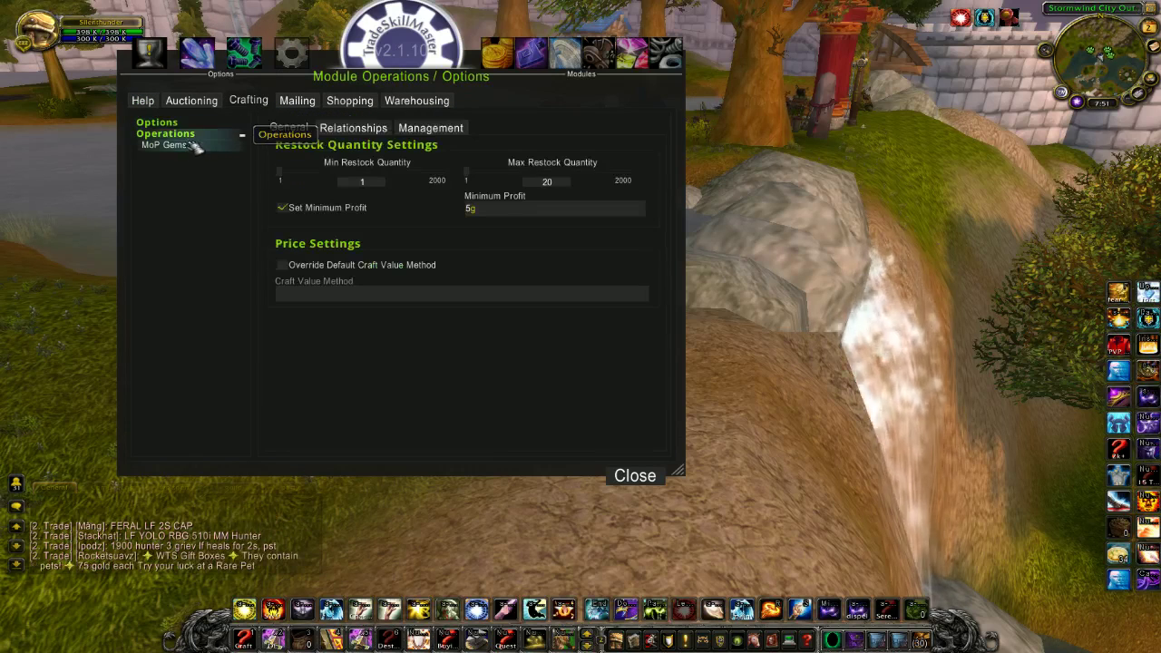
click(165, 134)
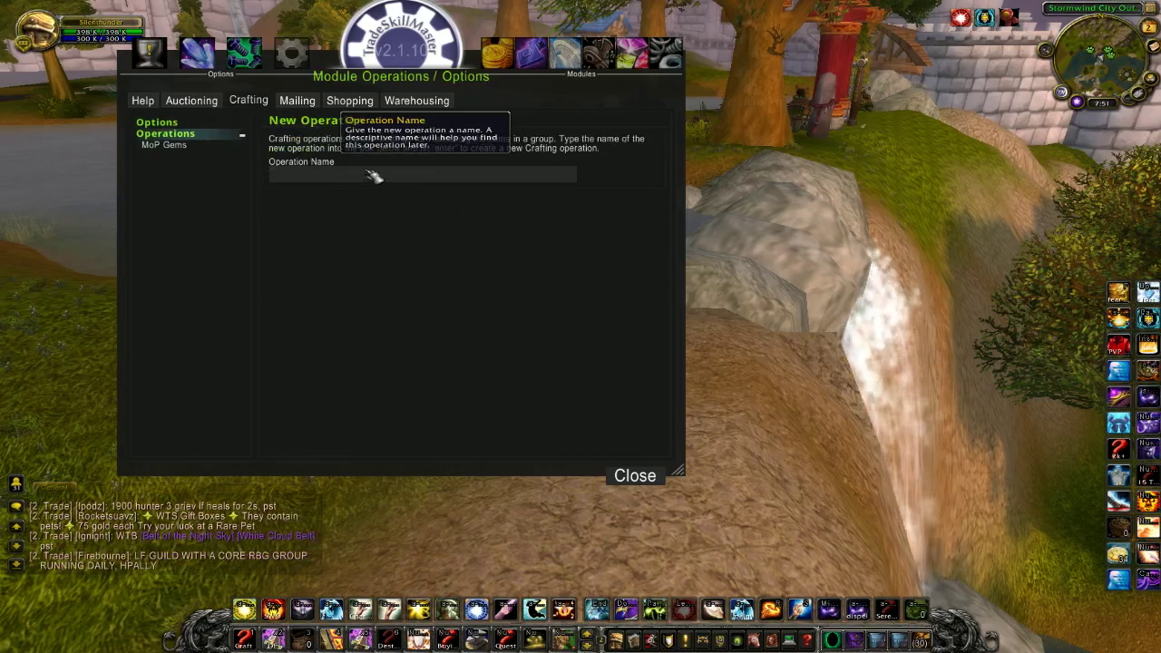
text(Enchant)
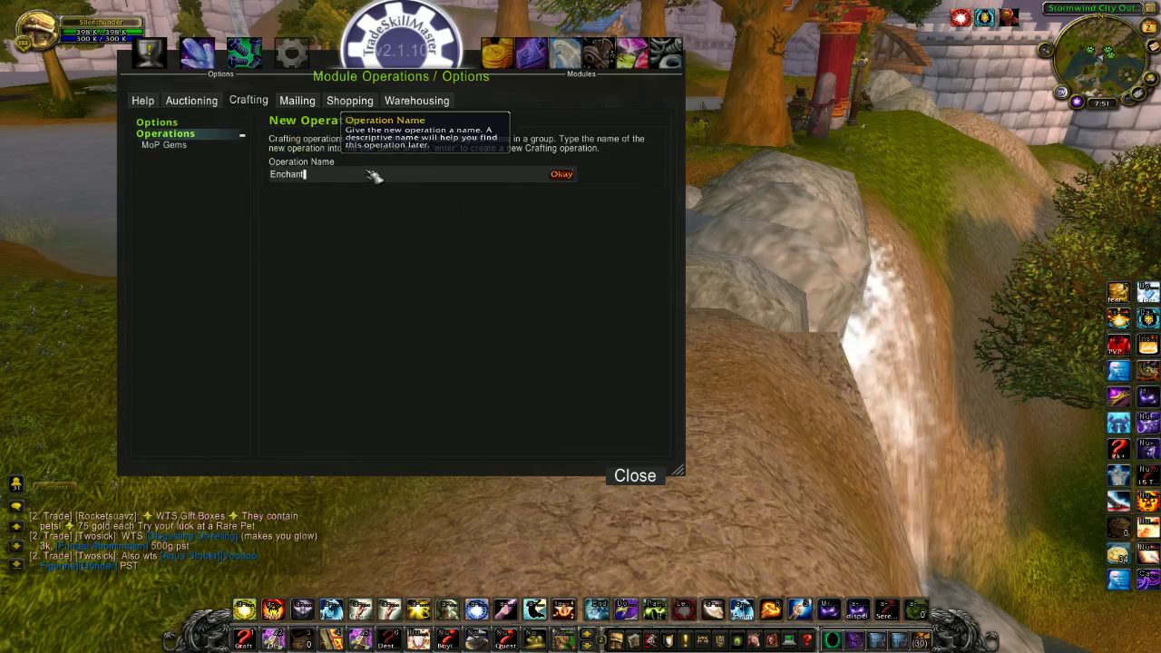
text(s x2)
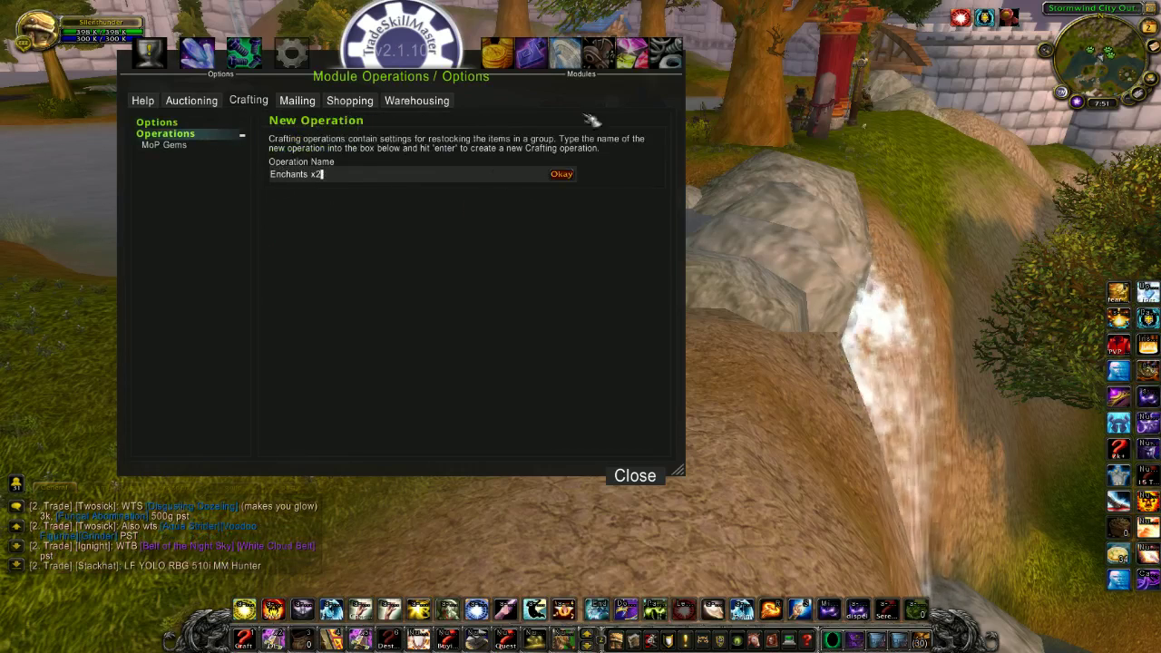
click(571, 181)
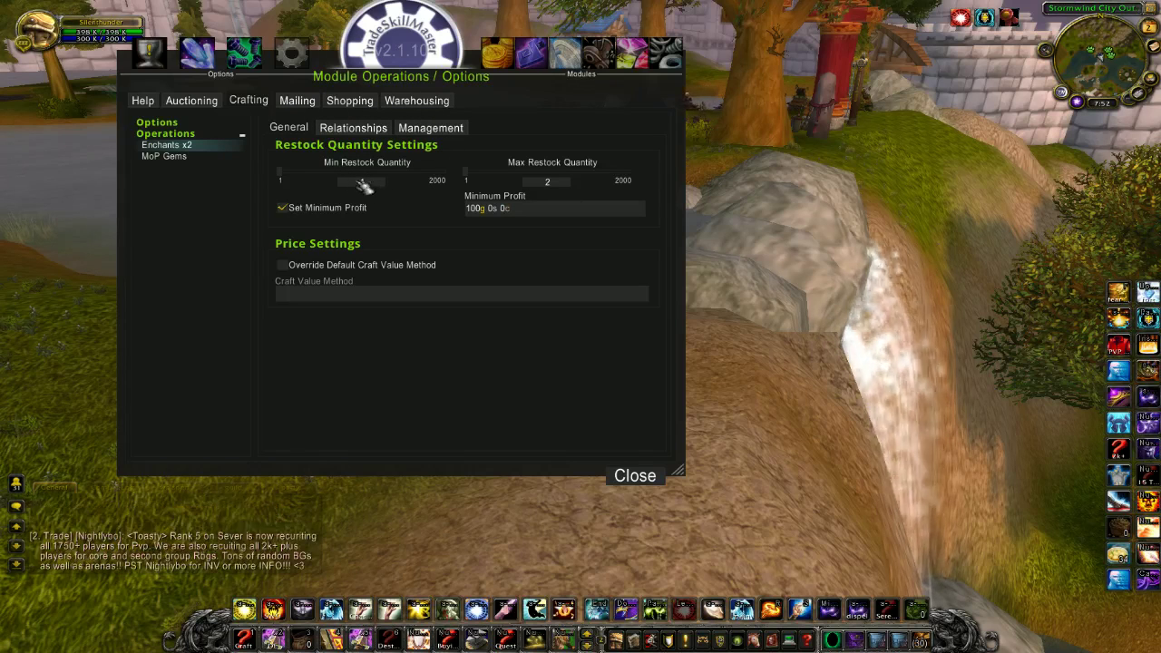
Set the Enchants x2 operation's minimum profit to 25
scroll(379, 186, up, 1)
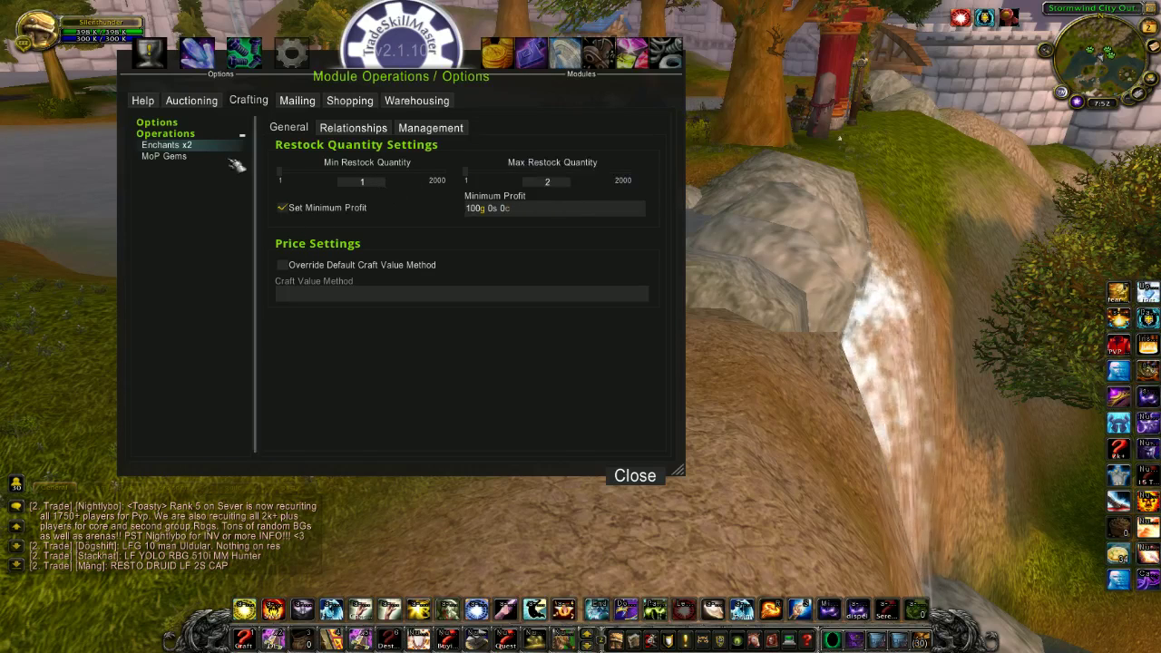
click(472, 210)
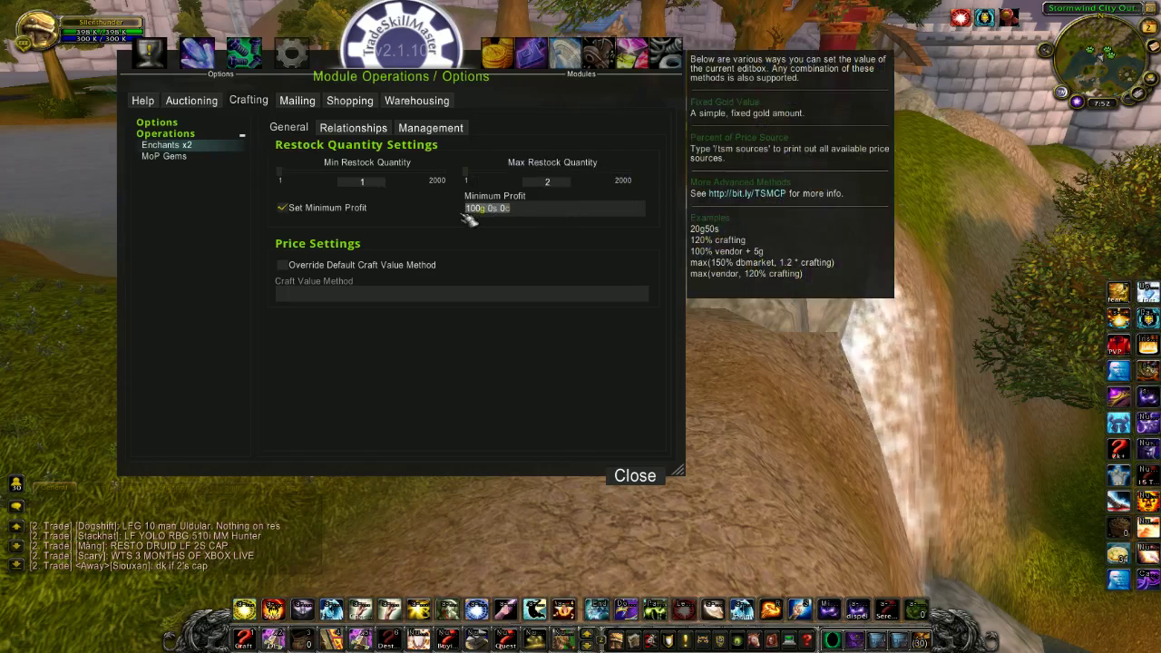
text(25g)
key(Return)
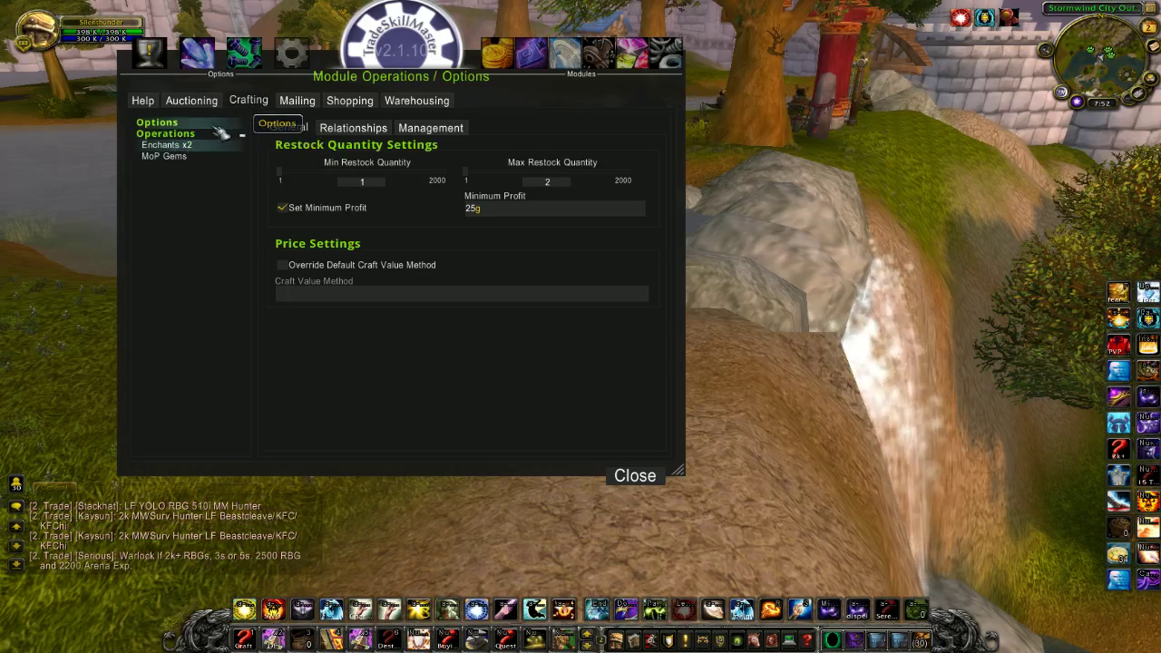
Create a new Crafting operation named 'MoP Enchants'
click(165, 134)
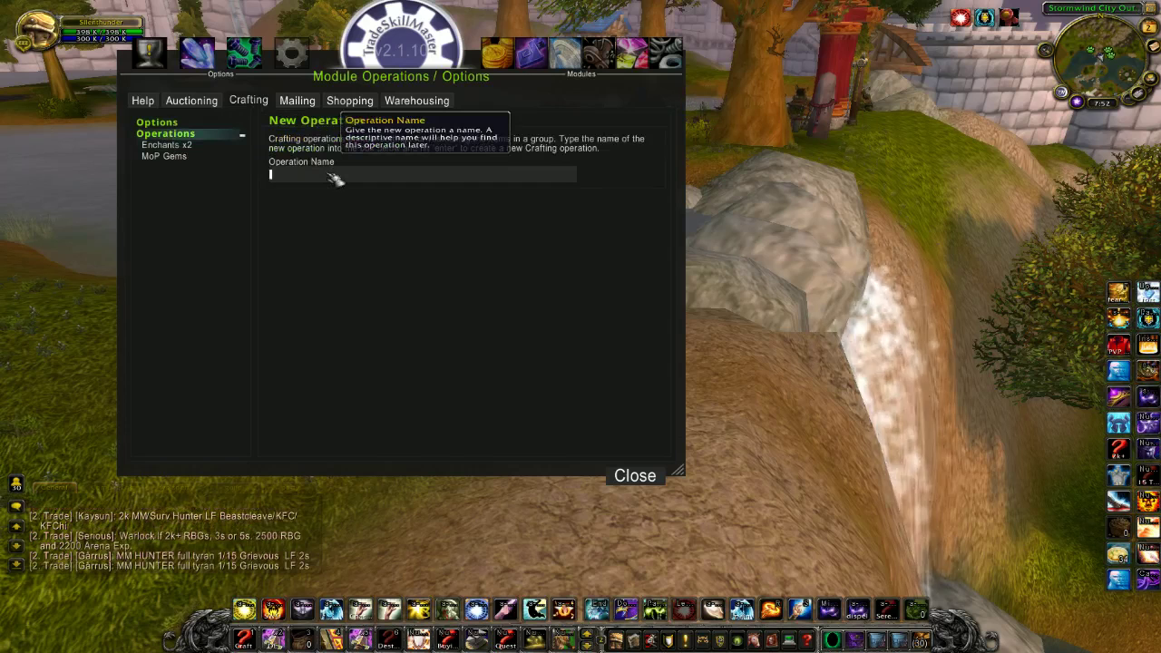
text(MoP En)
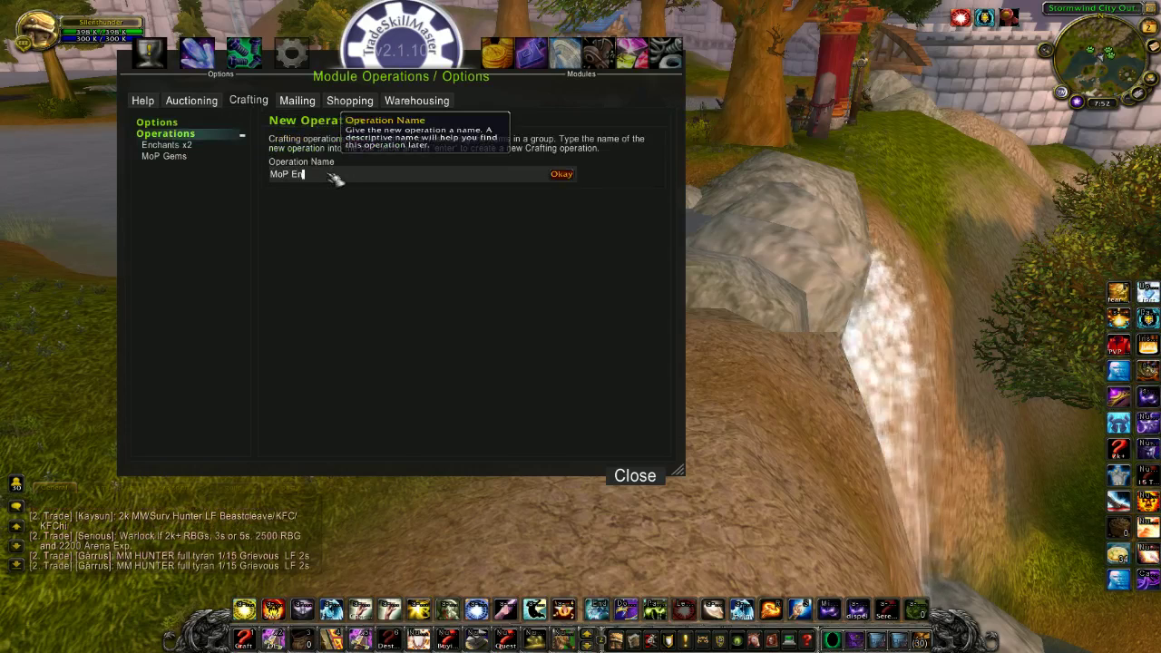
text(chants)
key(Return)
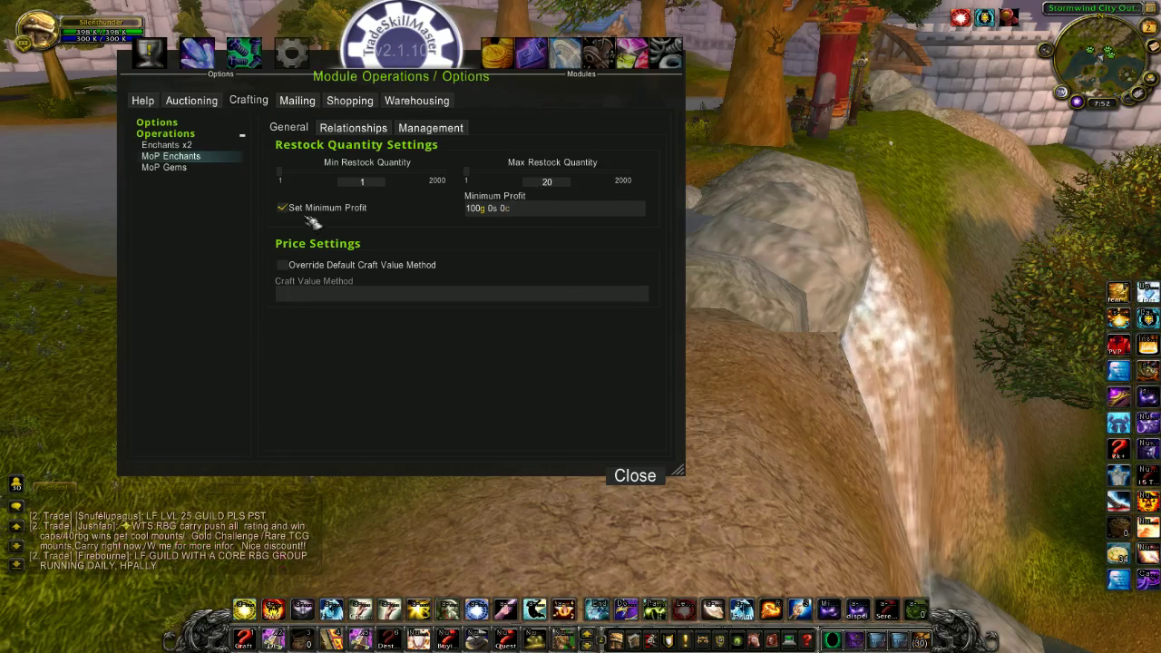
Set the MoP Enchants operation's minimum profit to 15g
drag(518, 210, 462, 215)
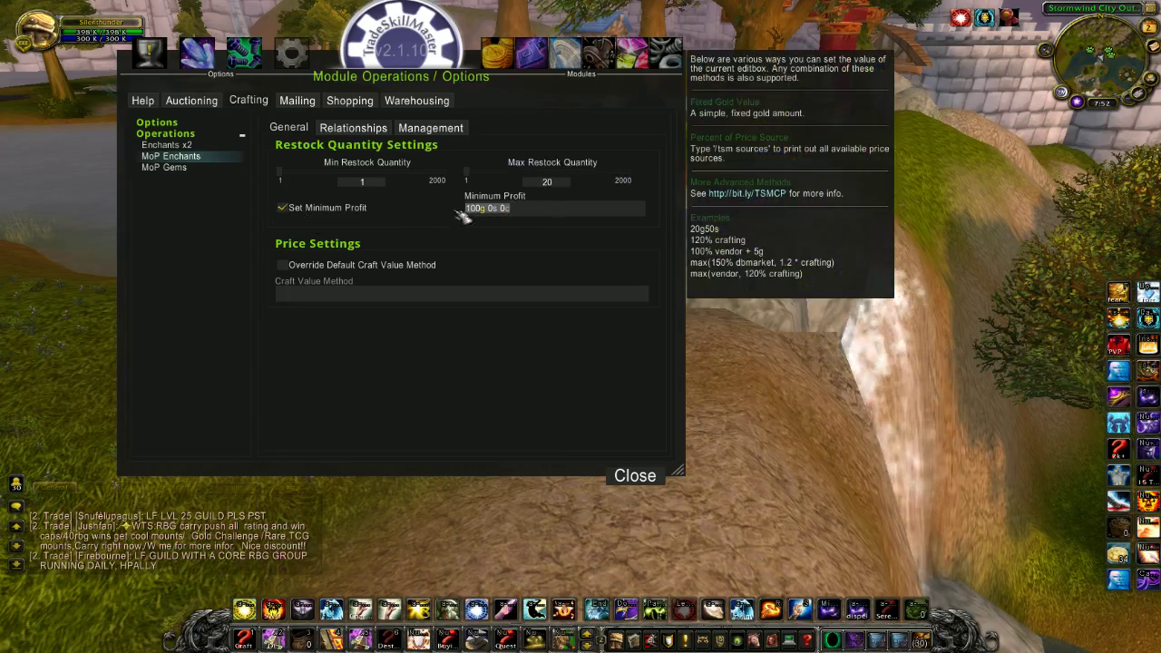
text(25g)
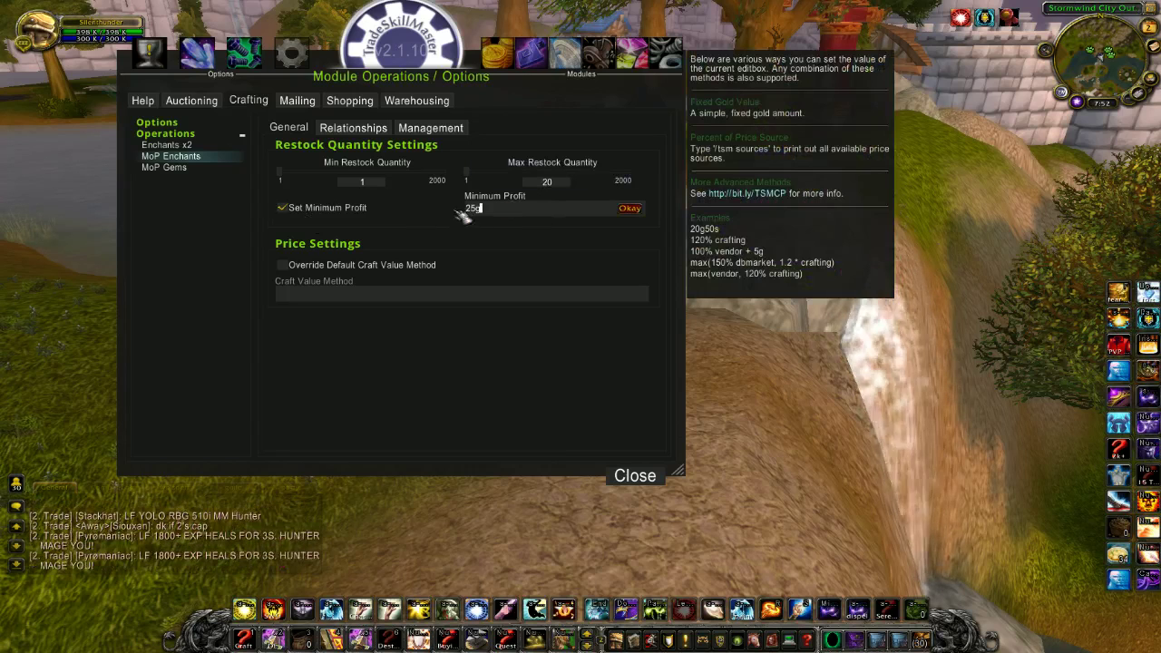
key(BackSpace)
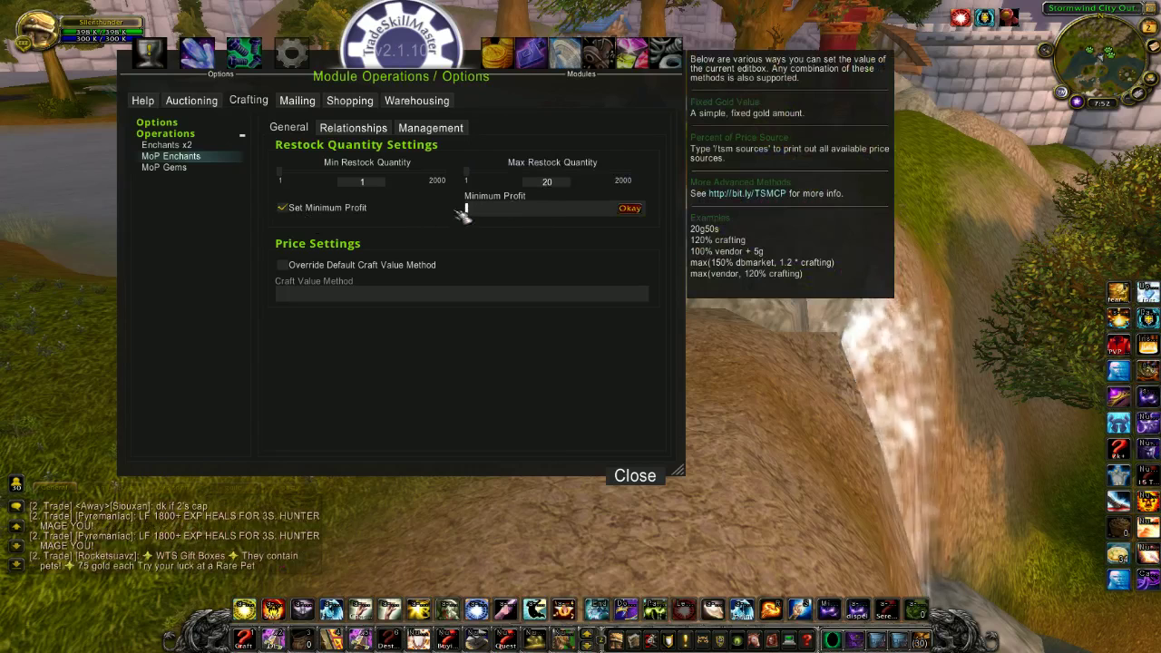
text(15g)
key(Return)
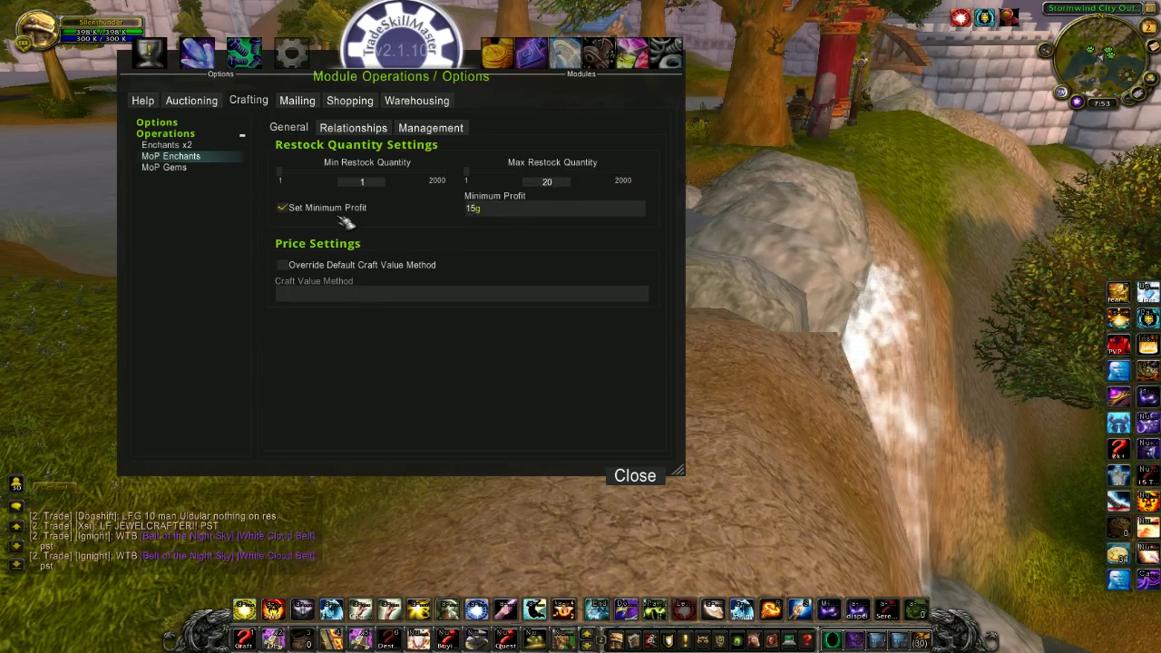
Create a new crafting operation named Sha Enchants
click(168, 133)
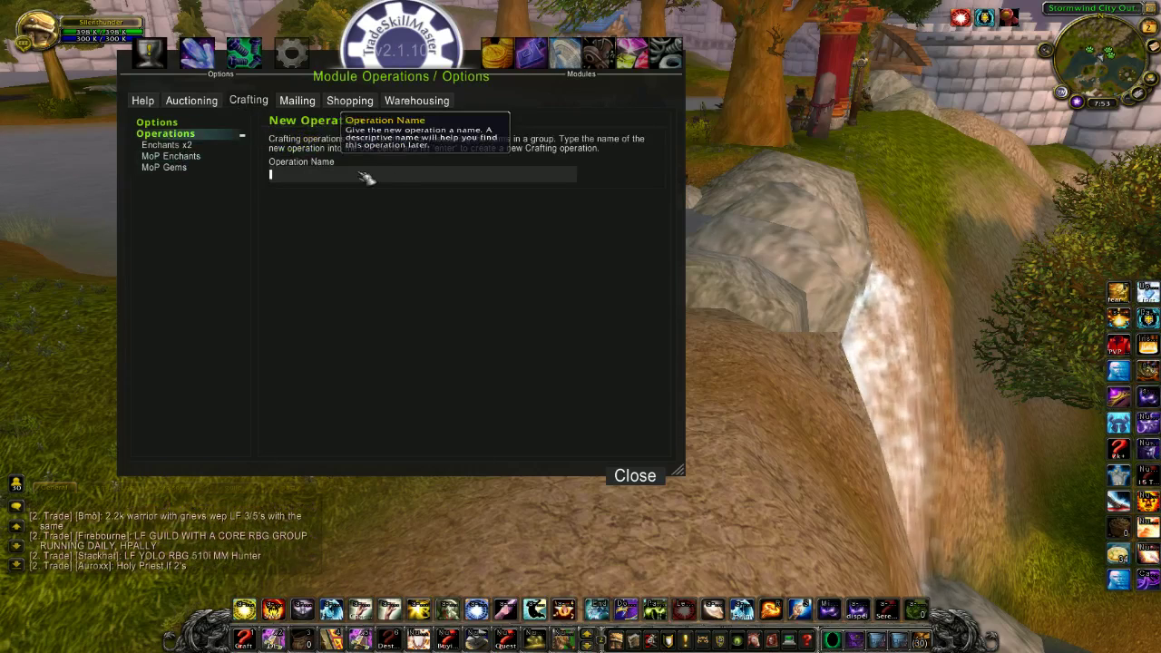
text(Sha Enc)
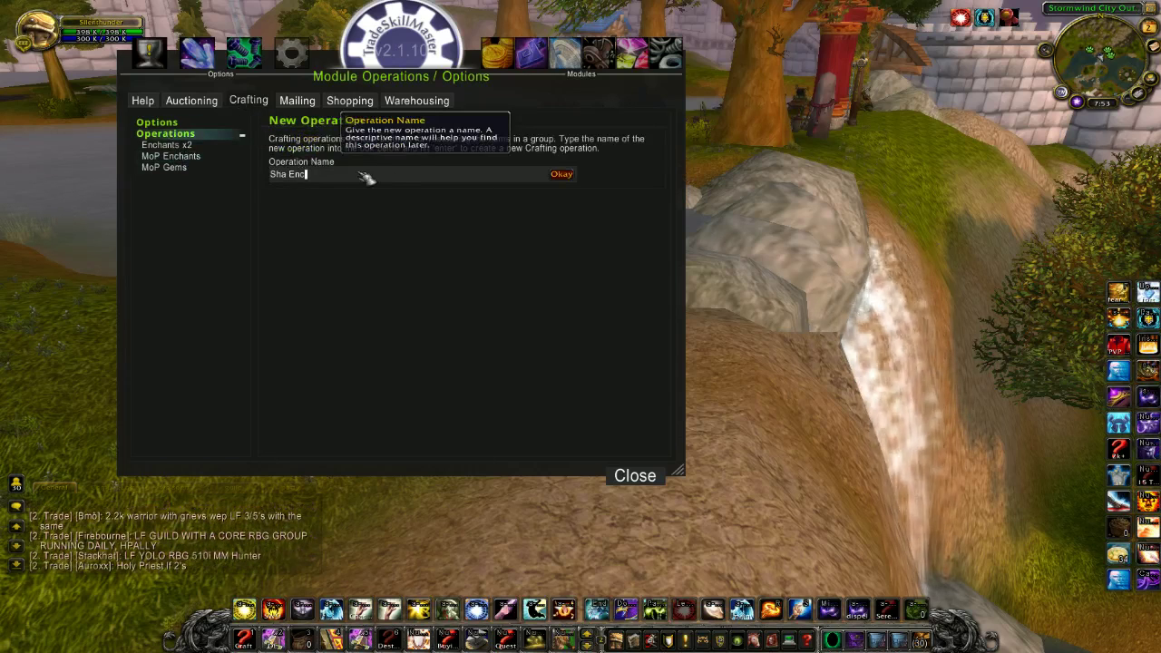
text(hants)
key(Return)
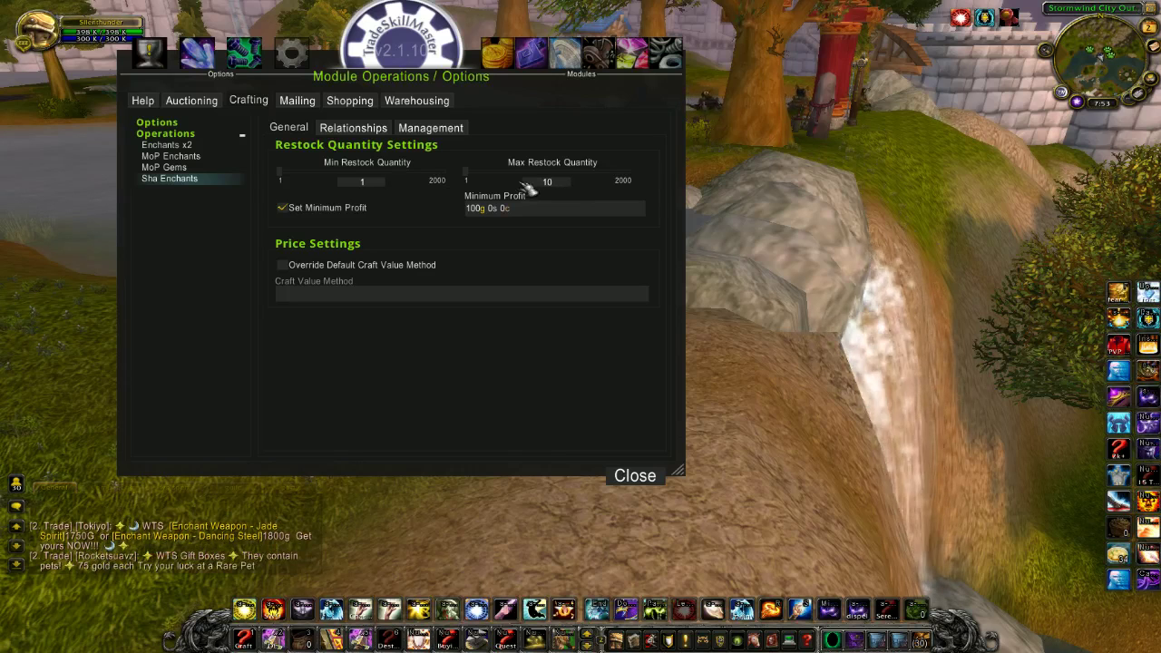
Change its minimum profit from 100g to 50g
click(548, 210)
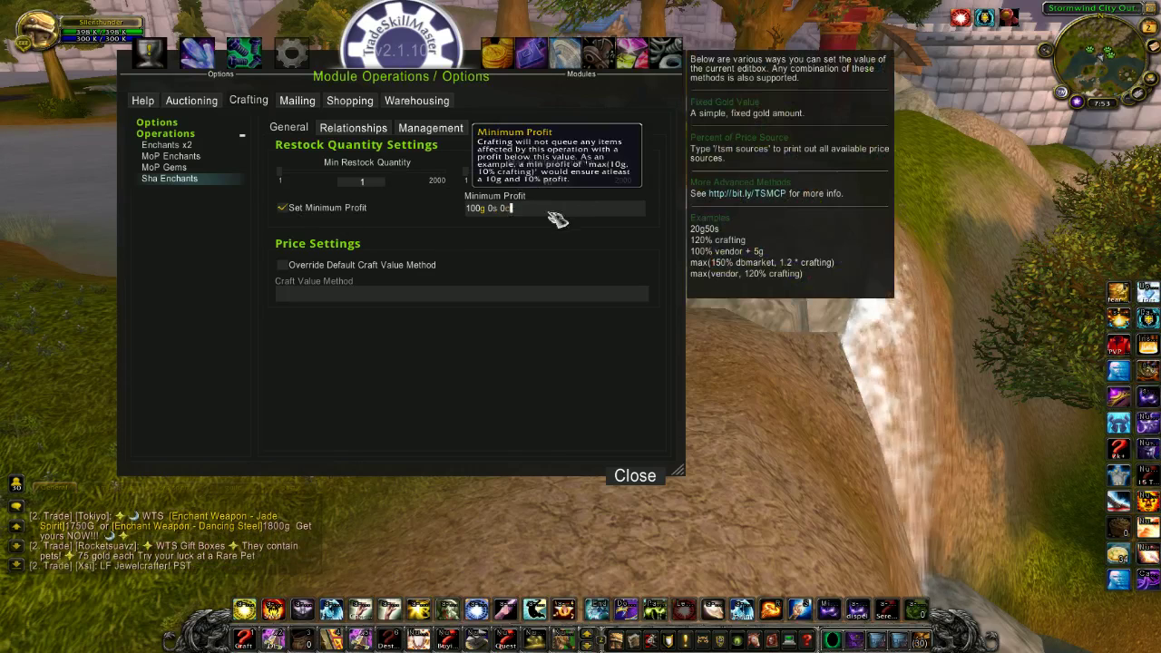
drag(549, 214, 463, 208)
text(50g)
key(Return)
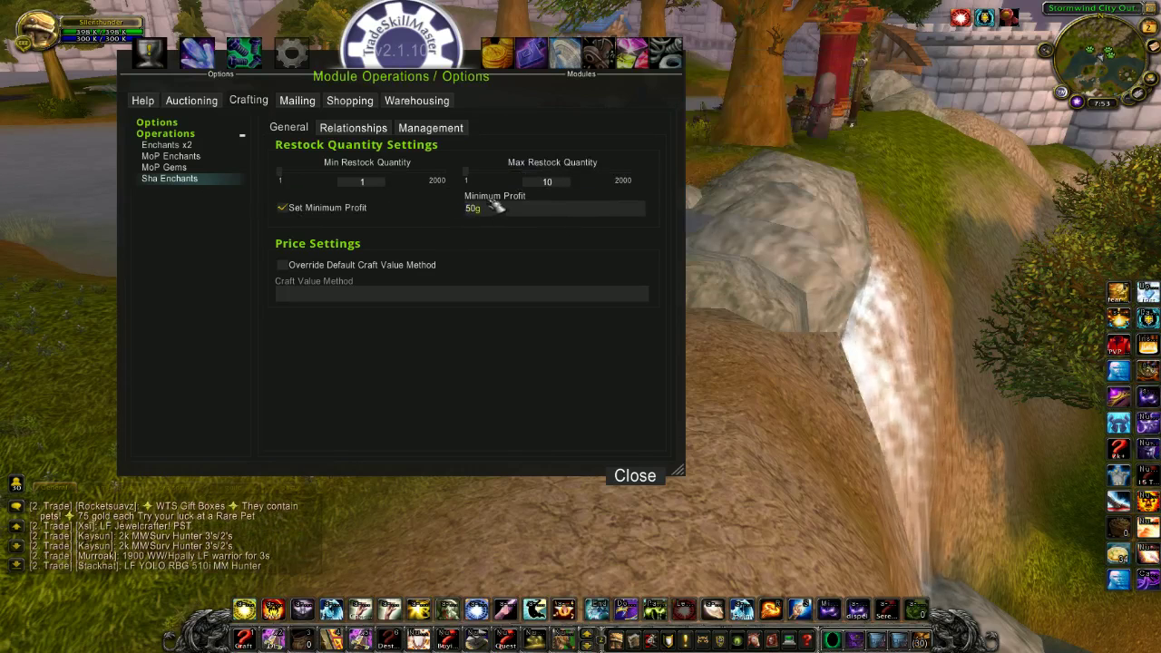
Compare the MoP Gems, Sha Enchants and MoP Enchants crafting operation settings
click(177, 169)
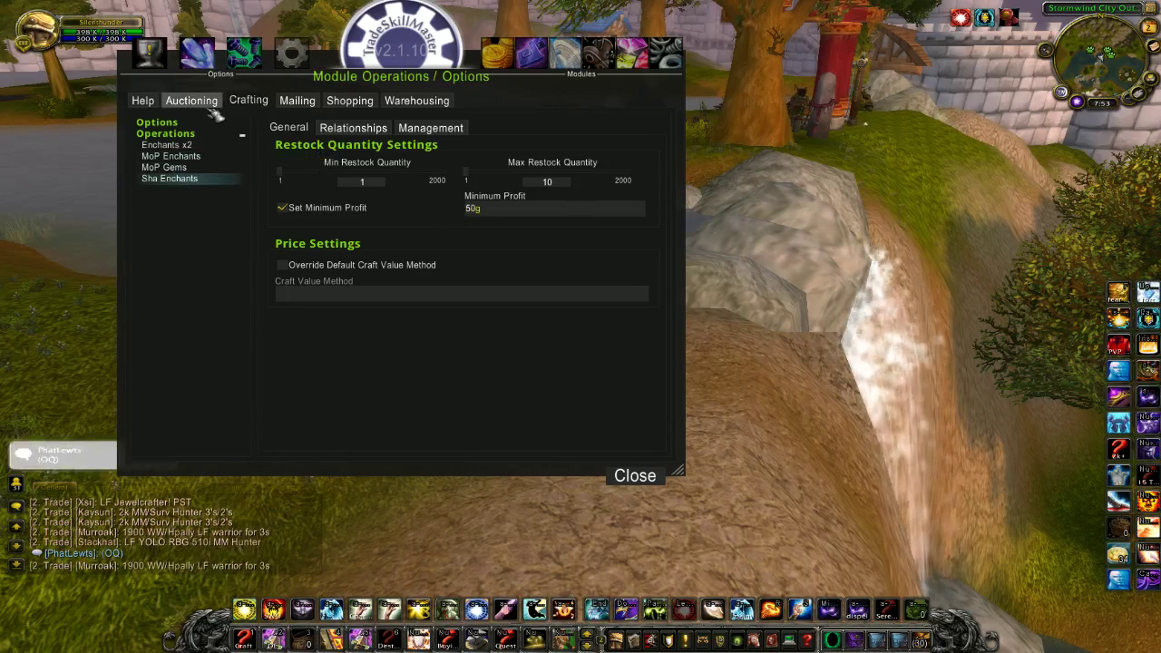
click(191, 159)
click(172, 168)
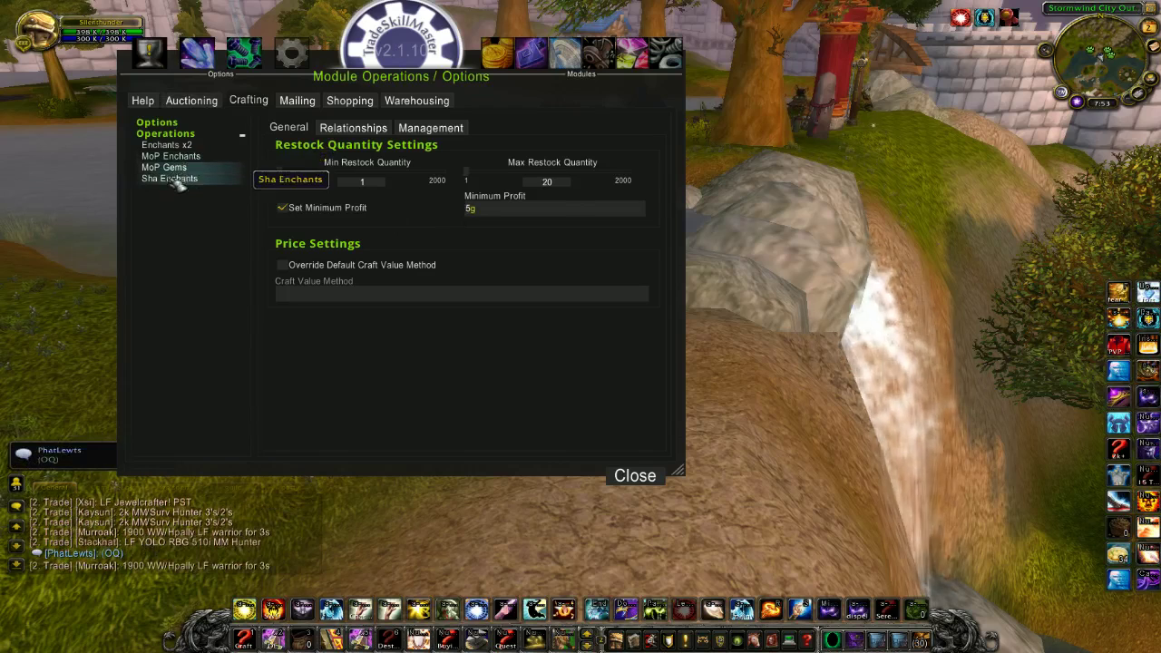
click(181, 179)
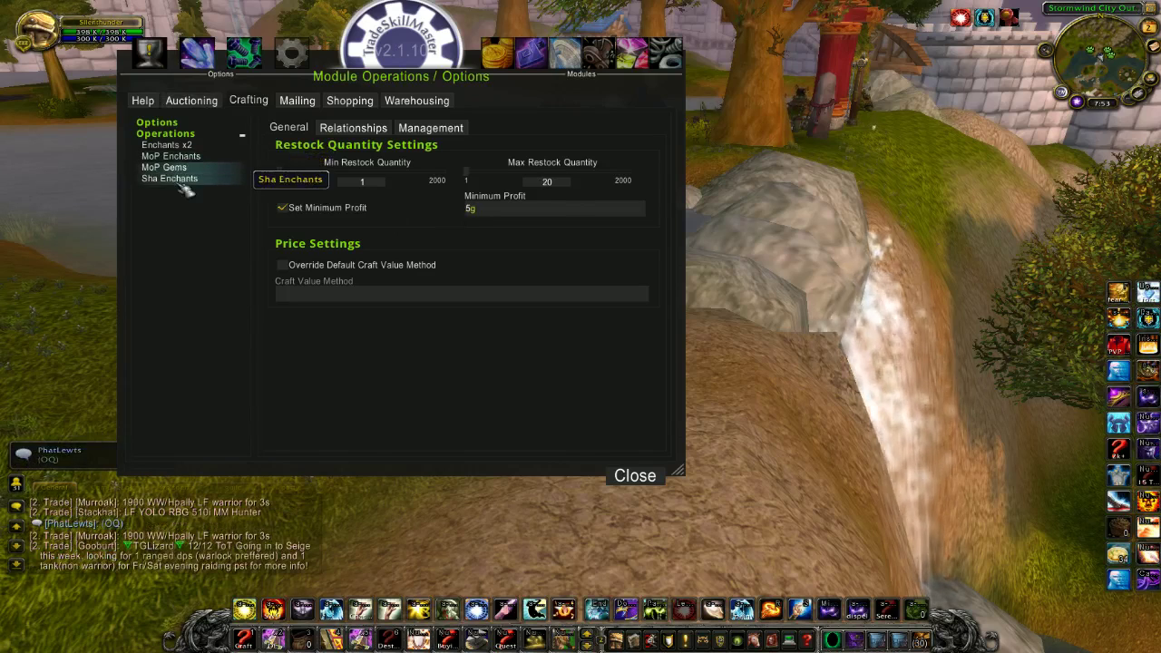
Create a new auctioning operation named Enchants
click(192, 100)
click(168, 145)
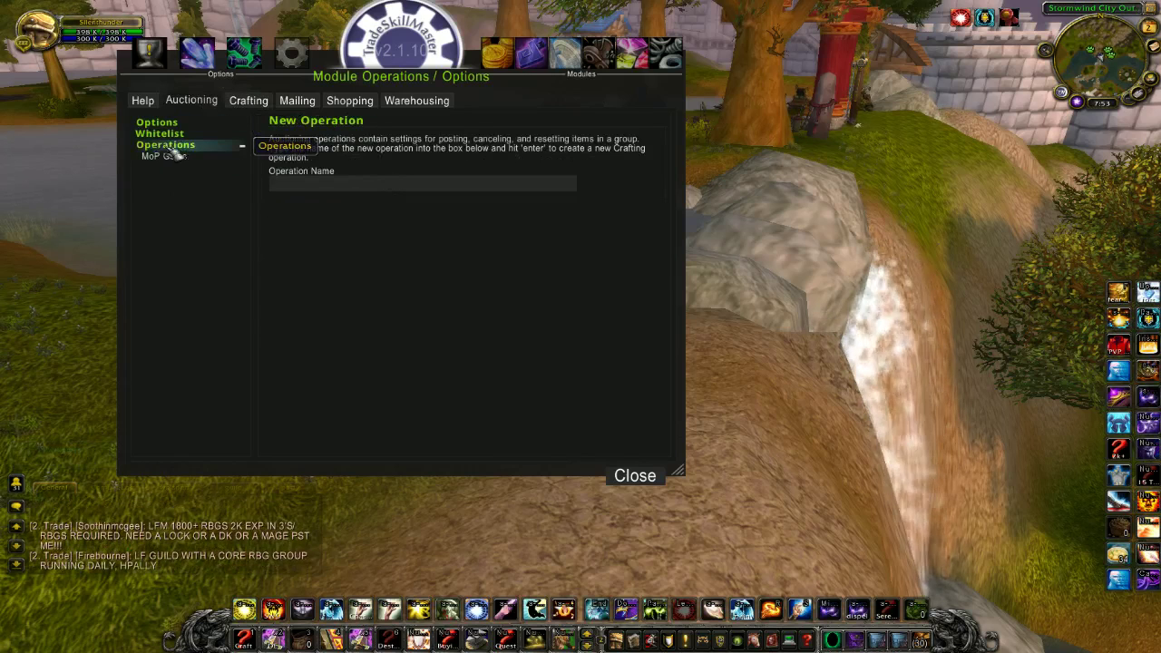
click(302, 187)
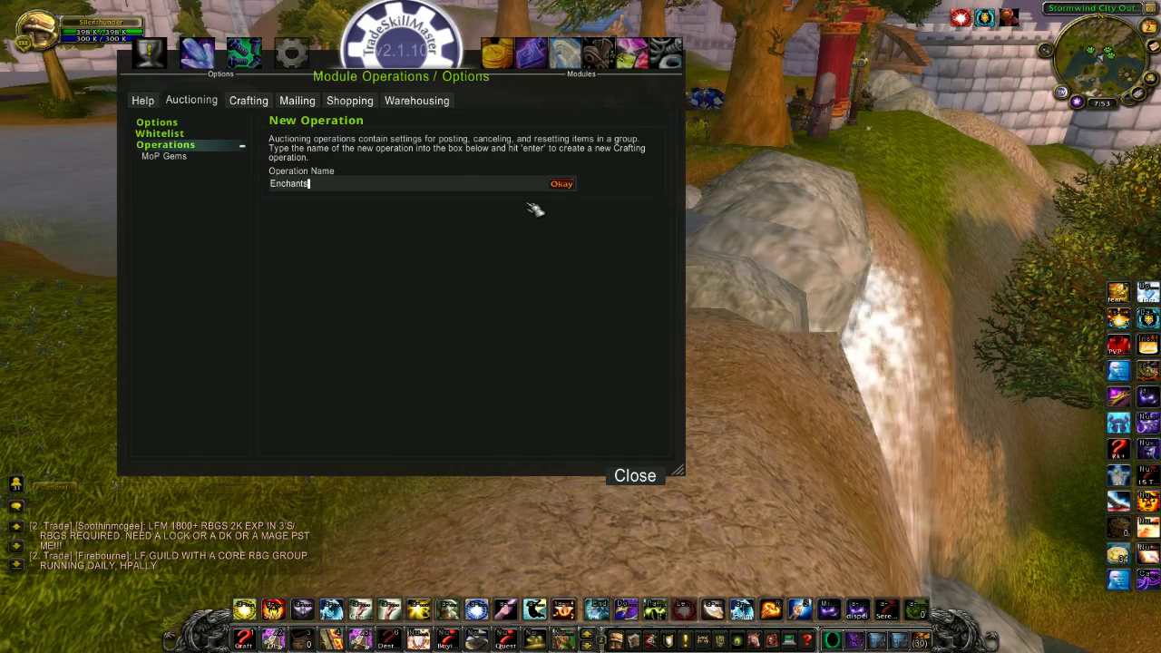
key(Return)
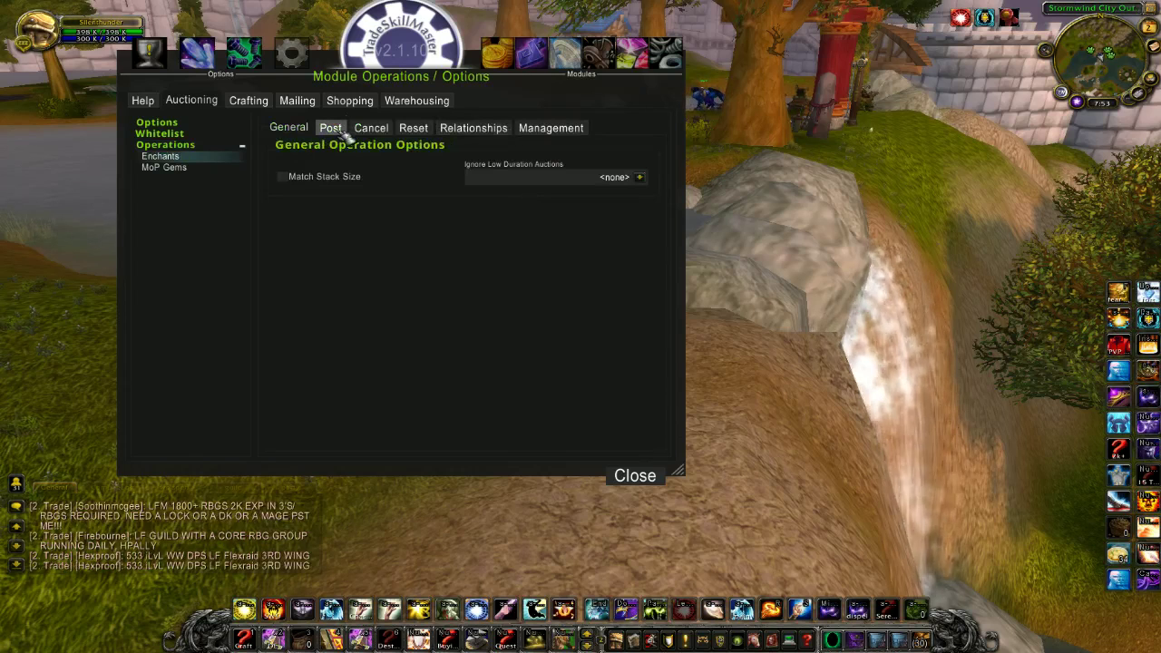
Set the Enchants auction duration to 48 Hours
click(350, 134)
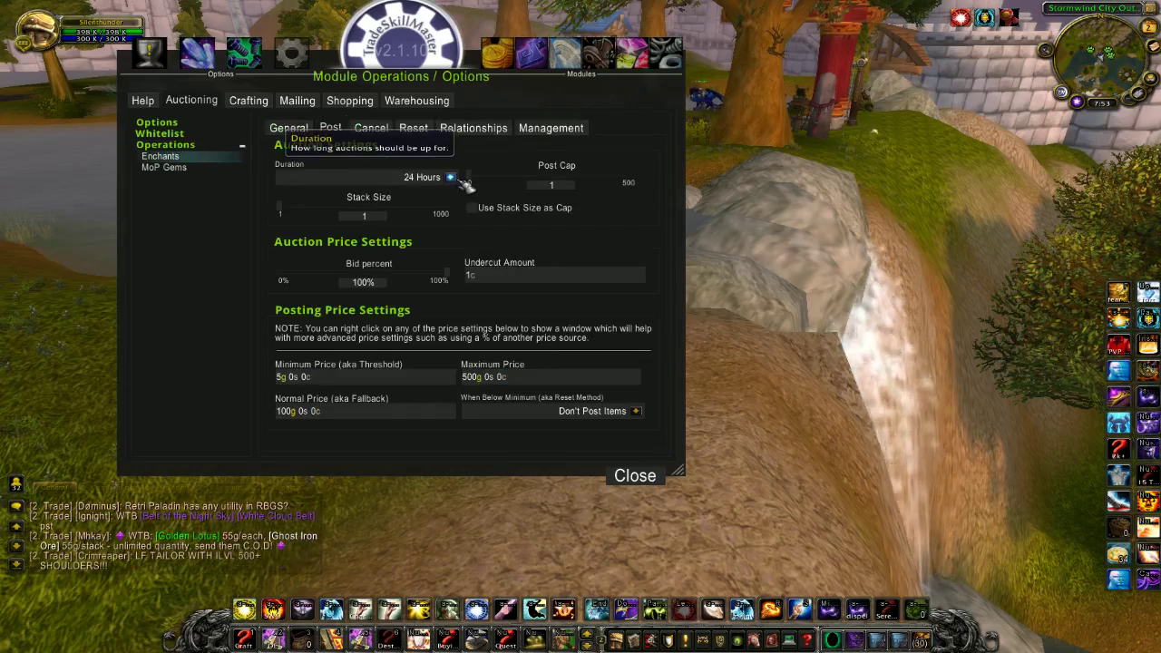
click(453, 178)
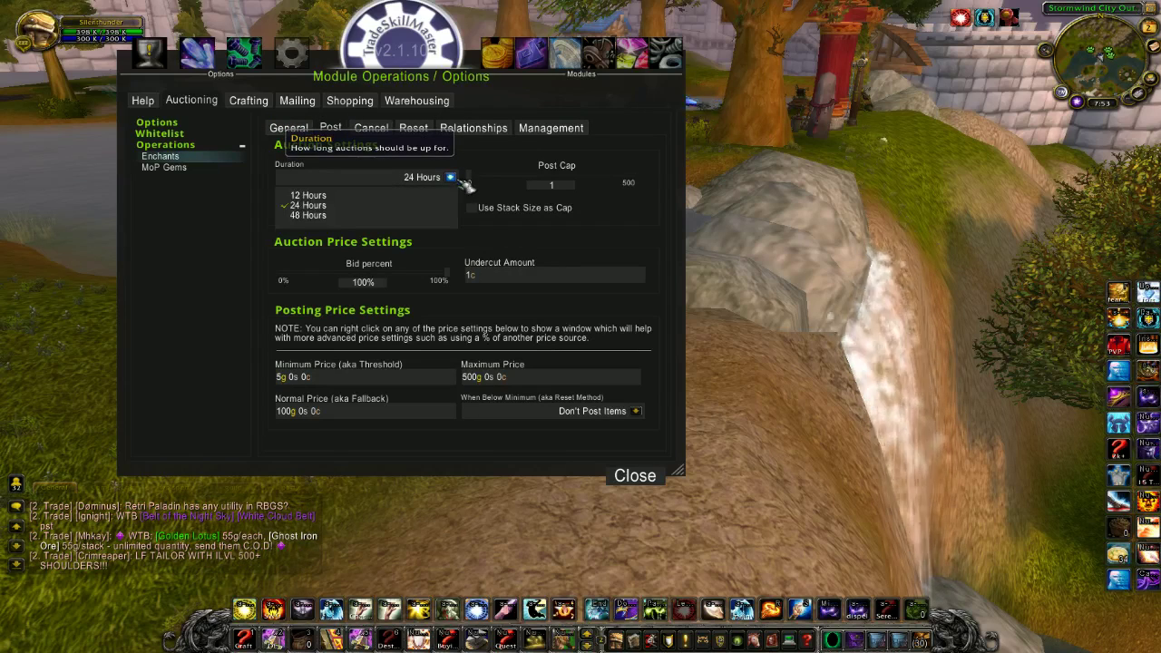
click(350, 218)
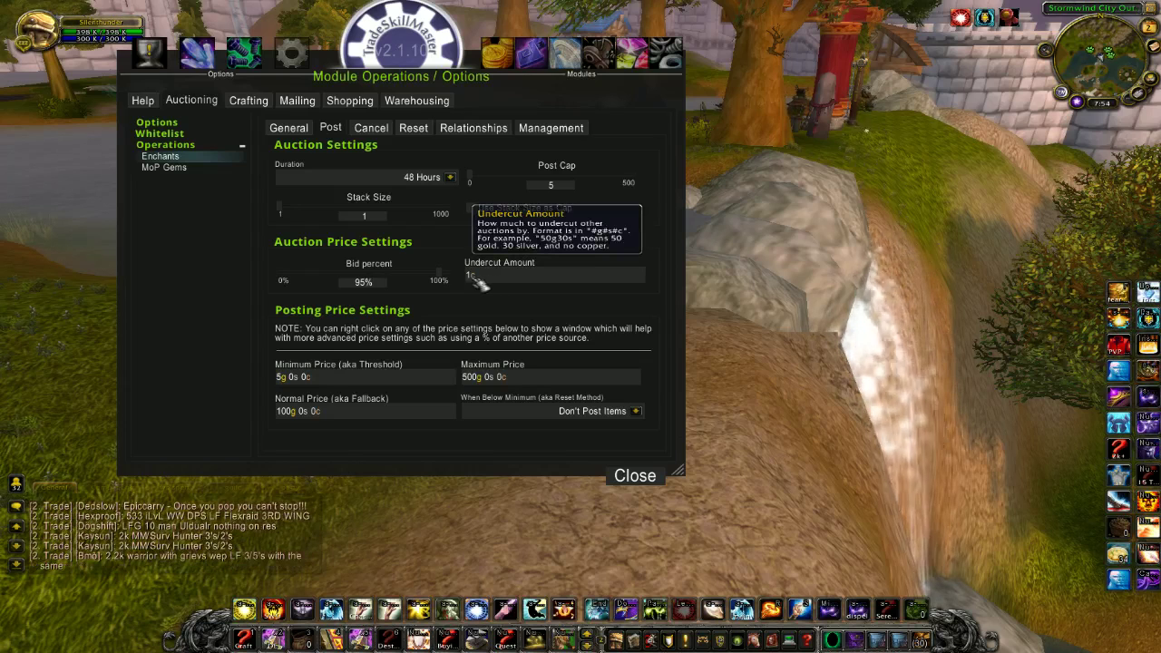
Set the minimum price to 110% crafting and the normal price to 500% crafting
click(295, 377)
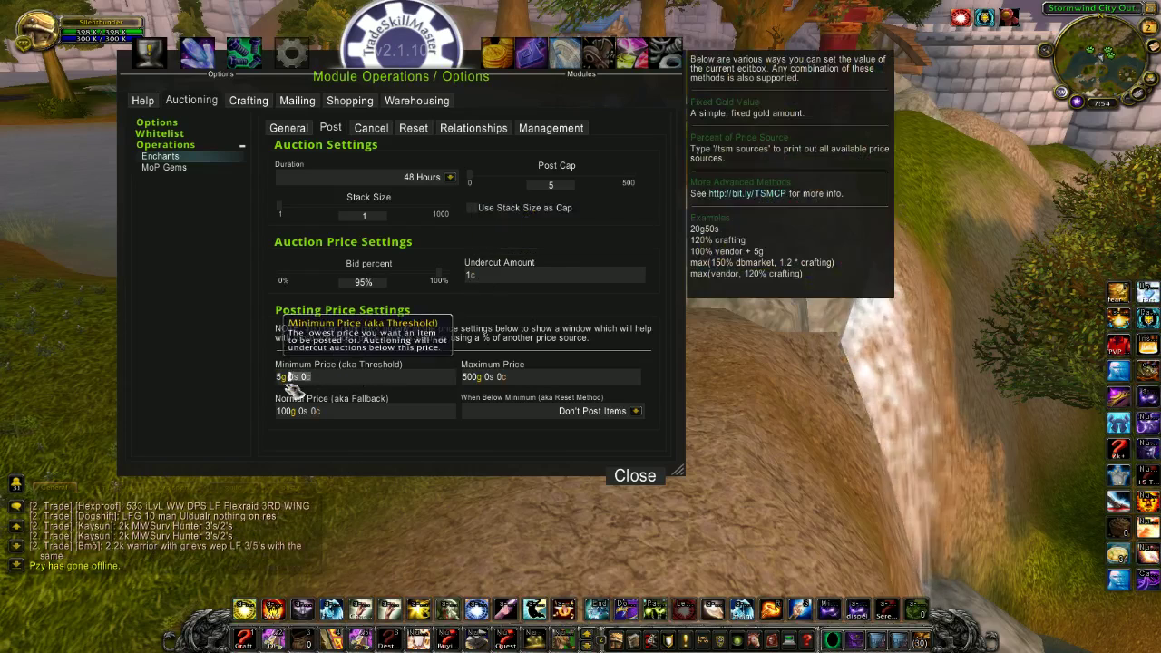
text(110% crafting)
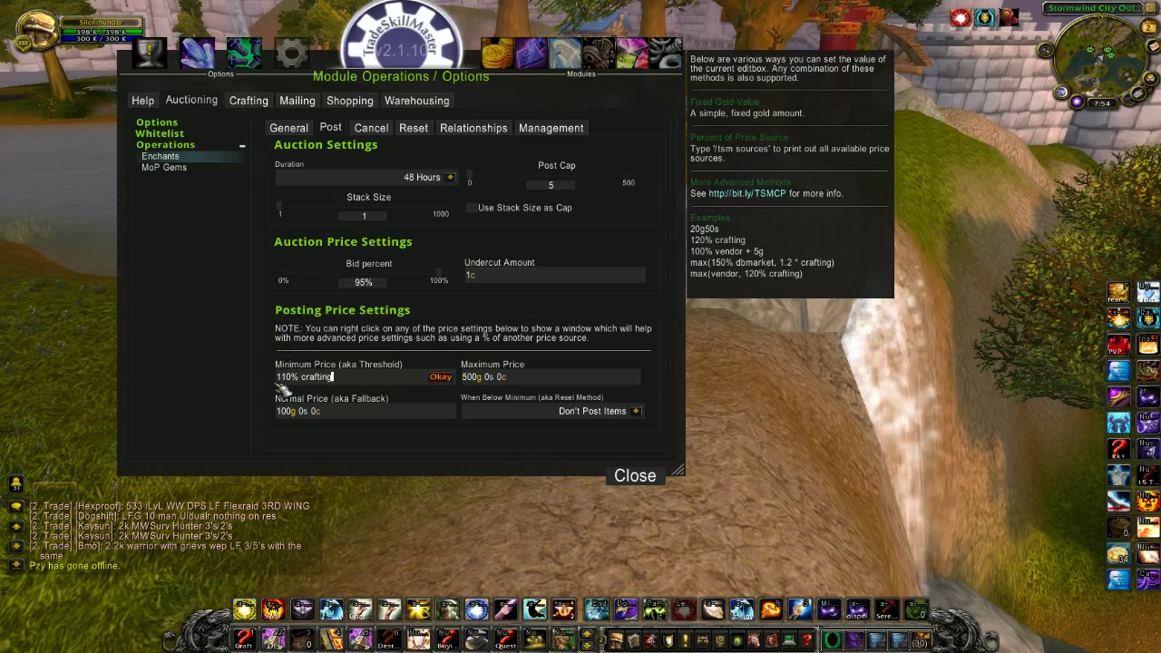
key(Return)
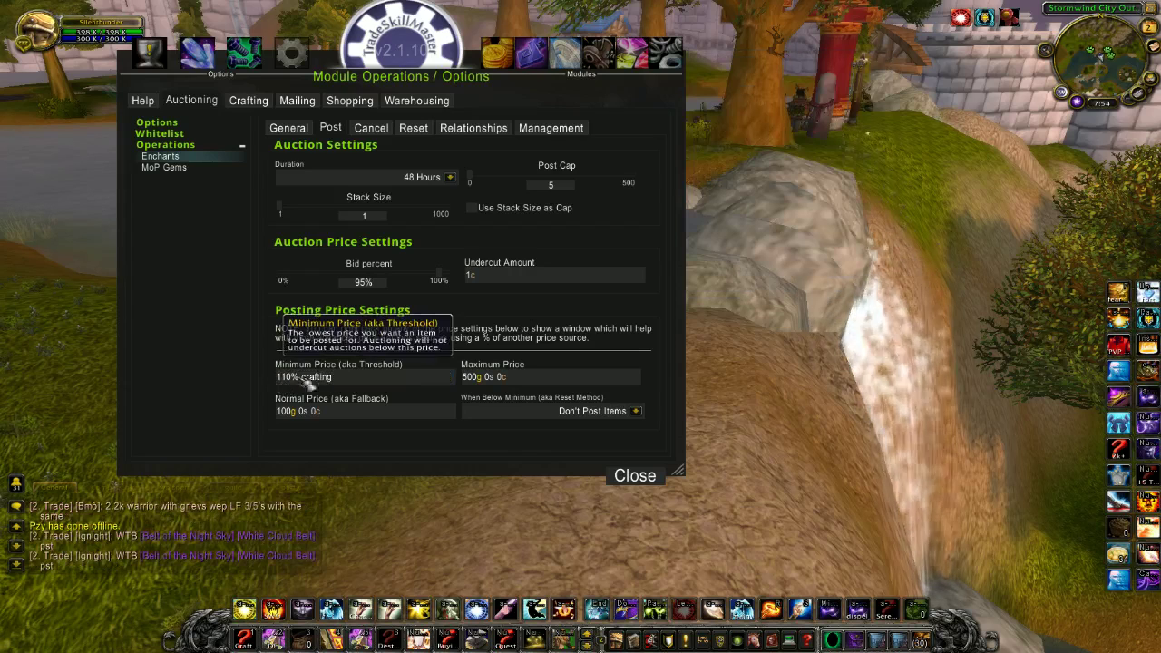
click(292, 410)
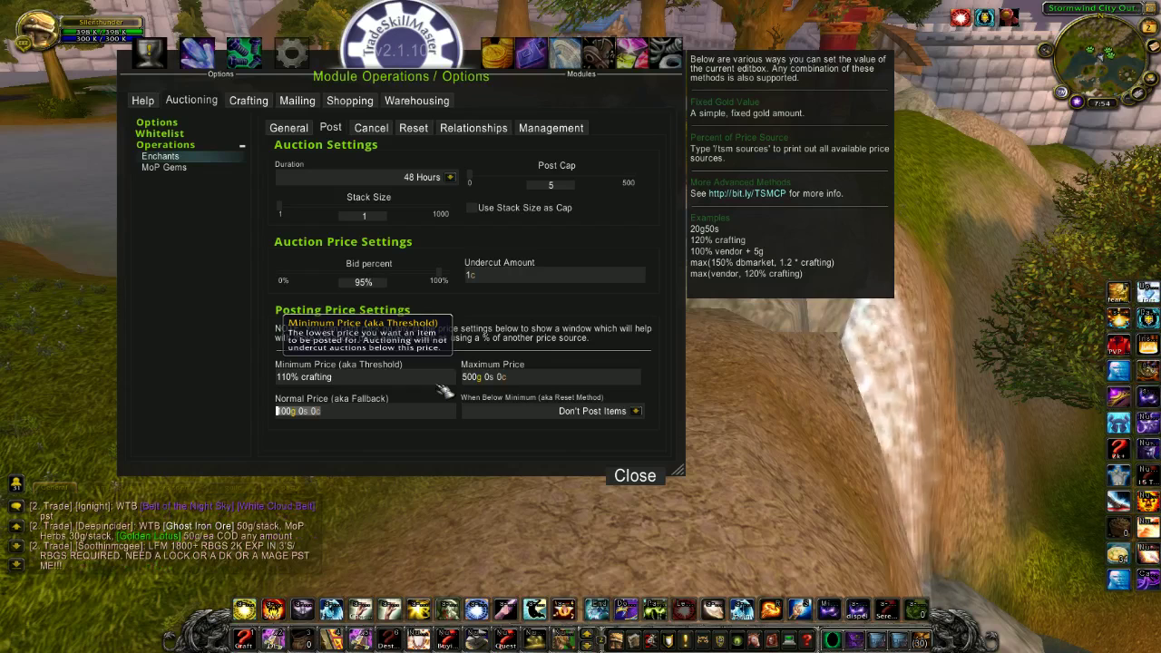
text(500% crafting)
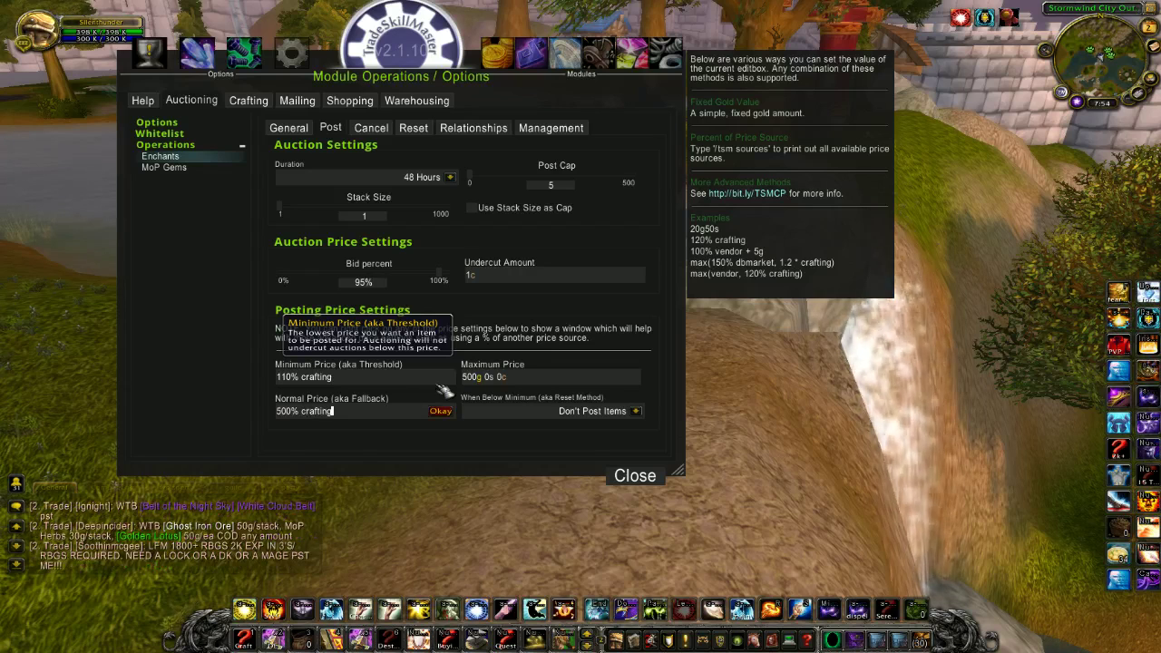
key(Return)
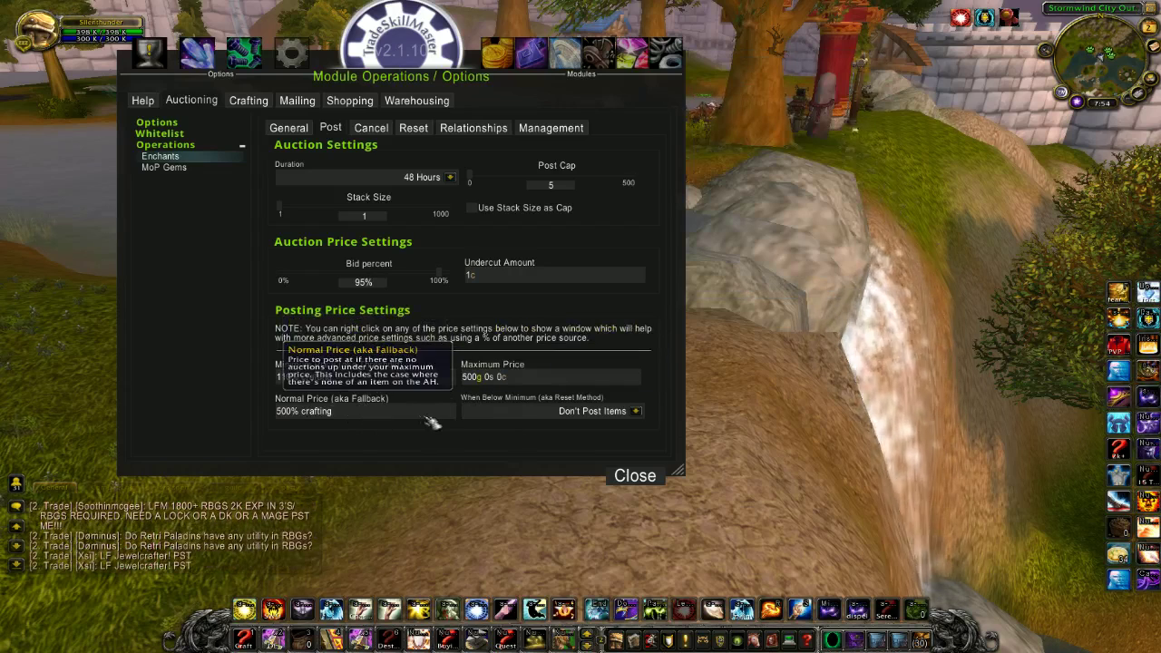
Cap the maximum price at 2000% crafting and post at normal price when below minimum
click(385, 388)
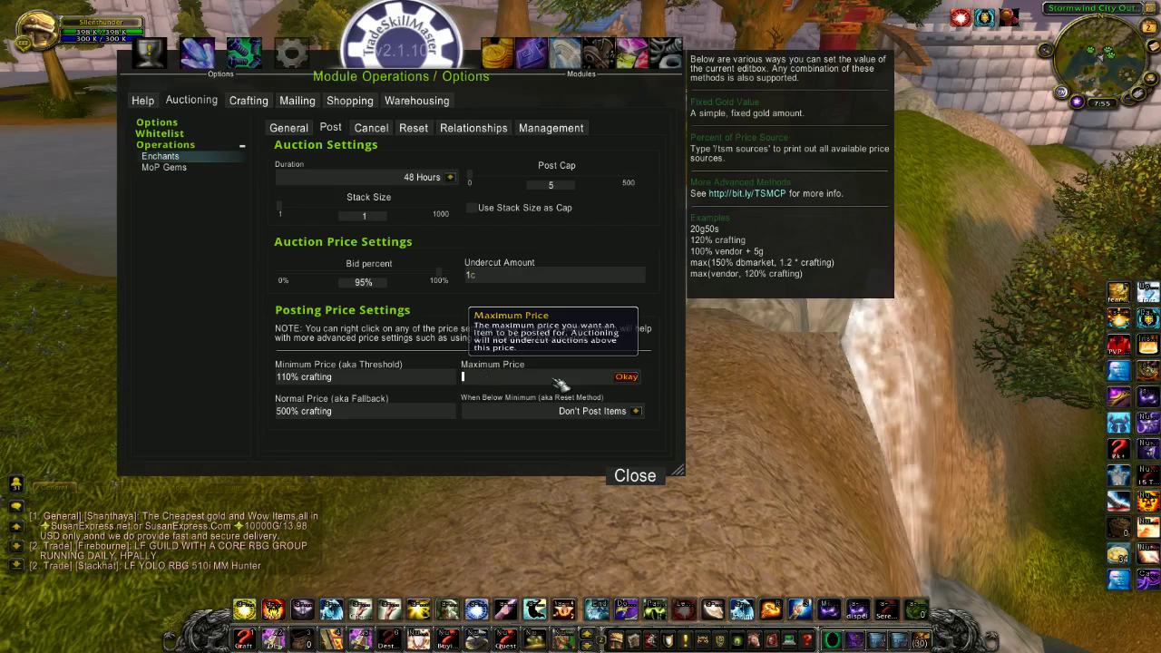
text(000)
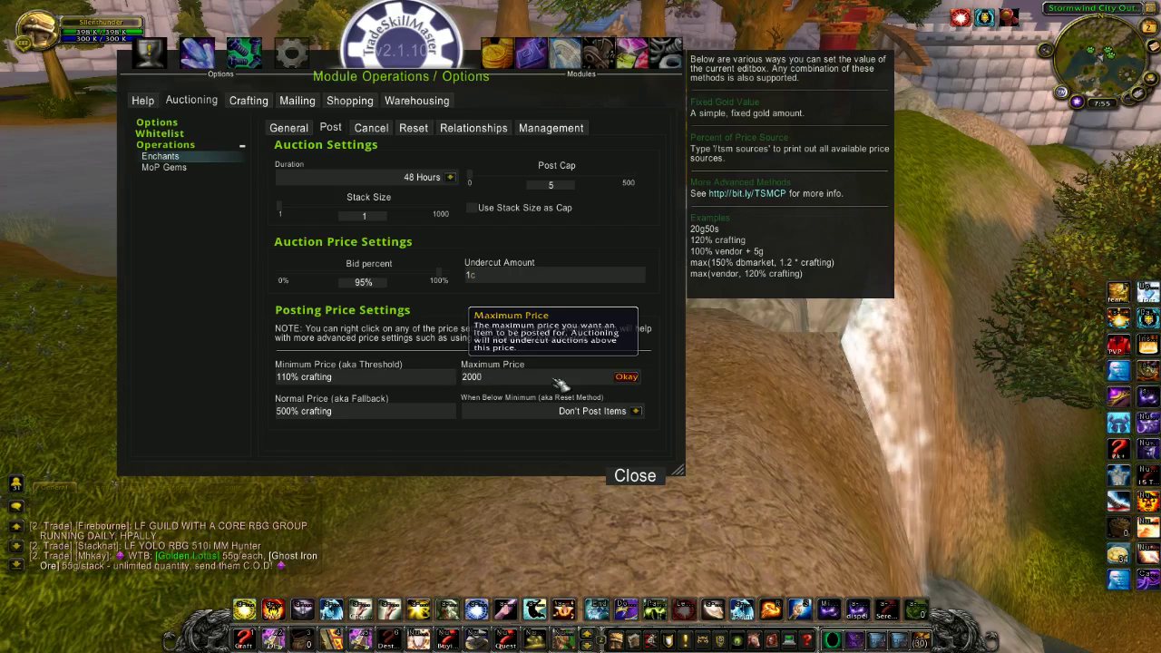
text(% crafting)
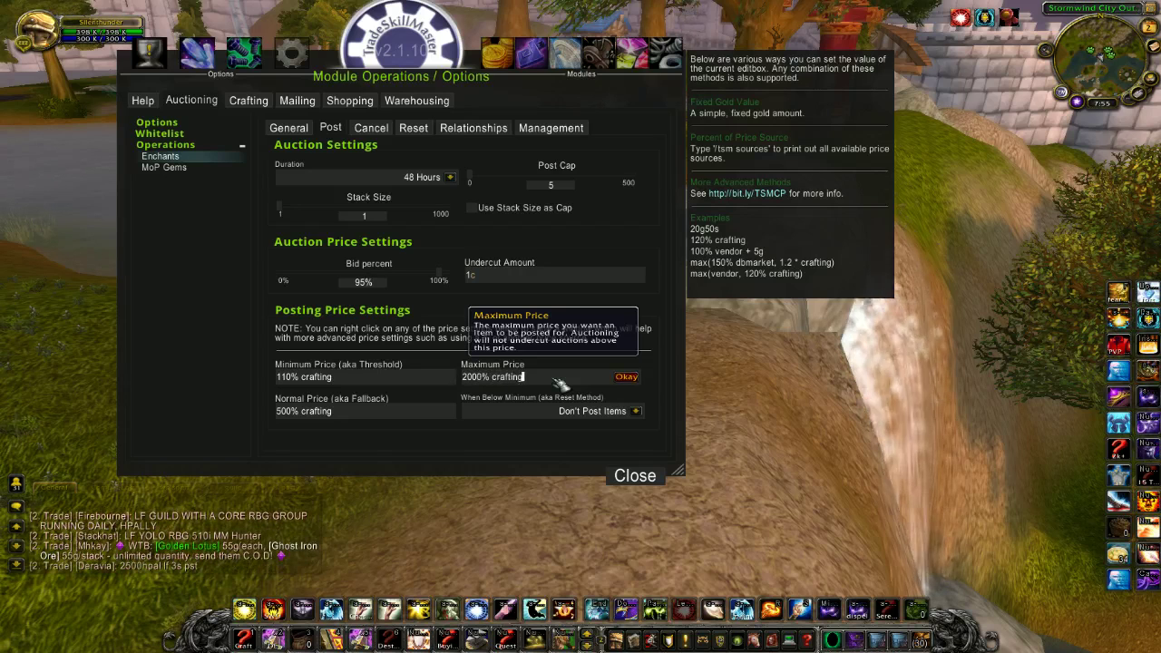
key(Return)
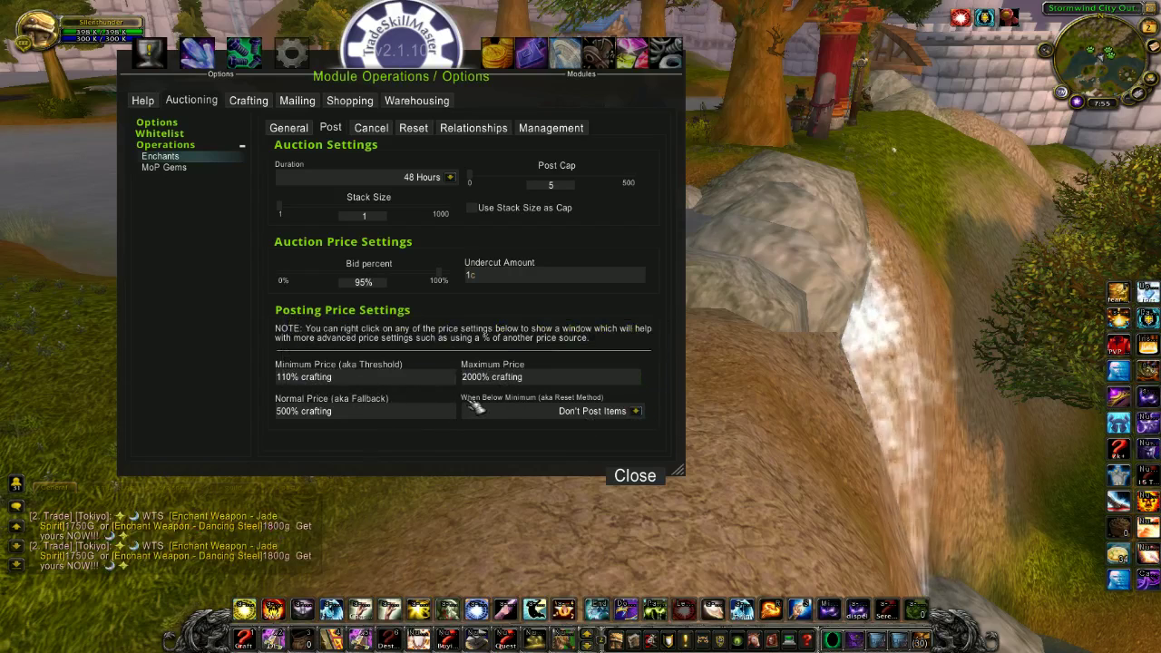
click(638, 413)
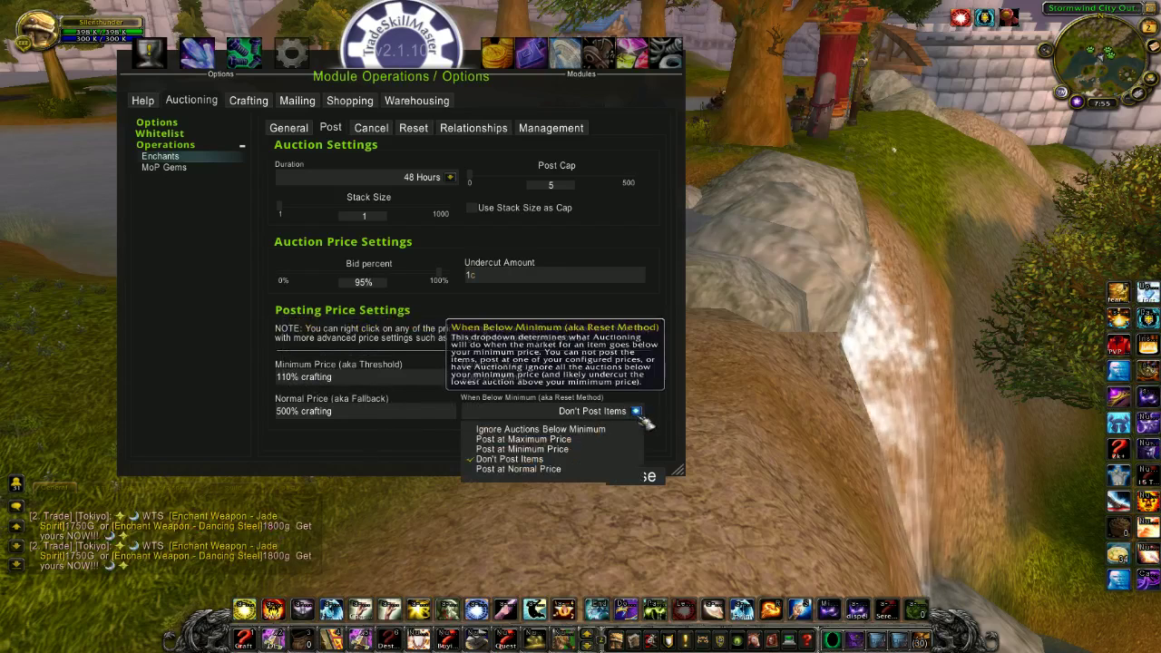
click(542, 469)
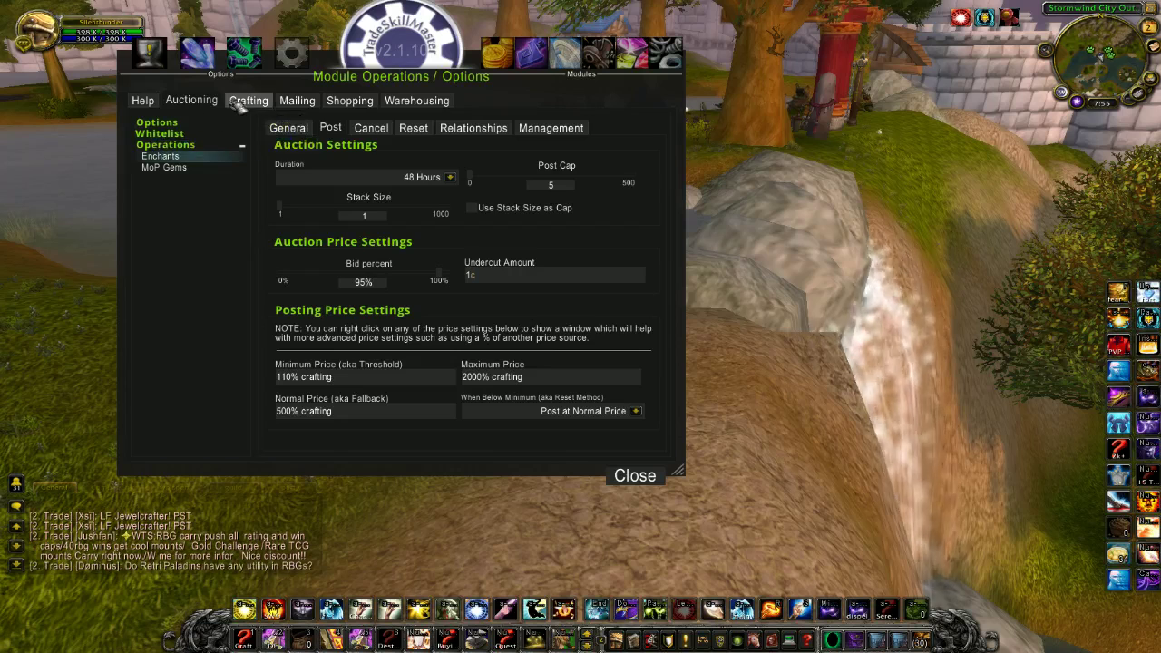
Add a 'MoP Enchants' auctioning operation, tick Match Stack Size, and view its General options
click(168, 147)
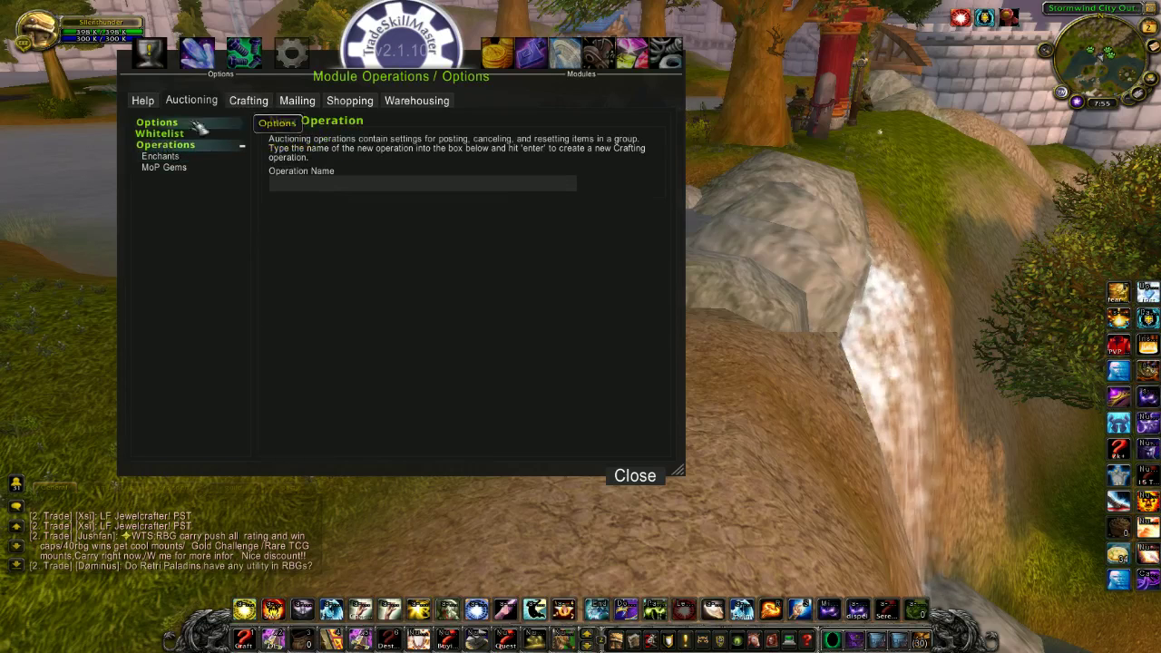
click(340, 184)
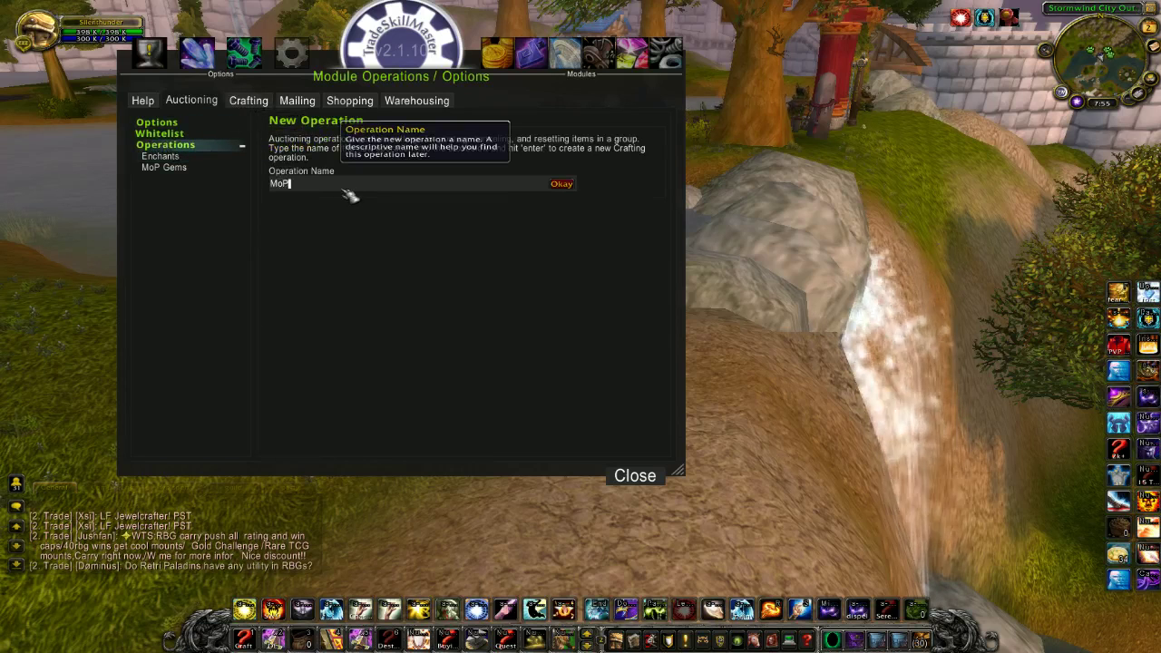
text(MoP Enchants)
key(Return)
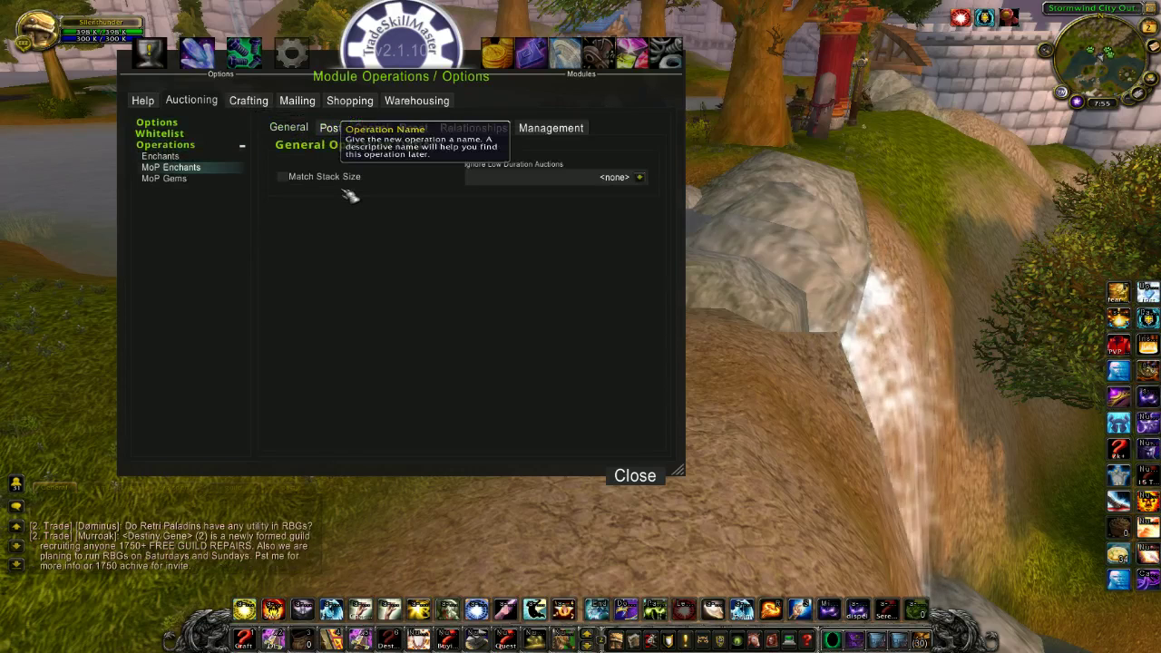
click(289, 179)
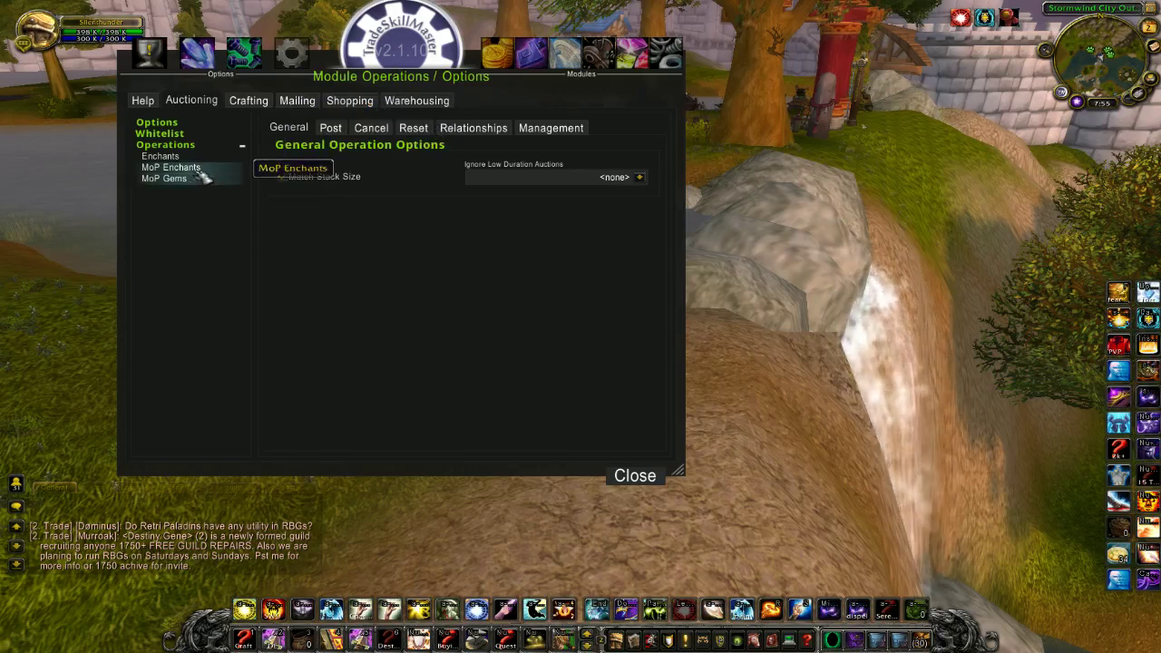
click(218, 157)
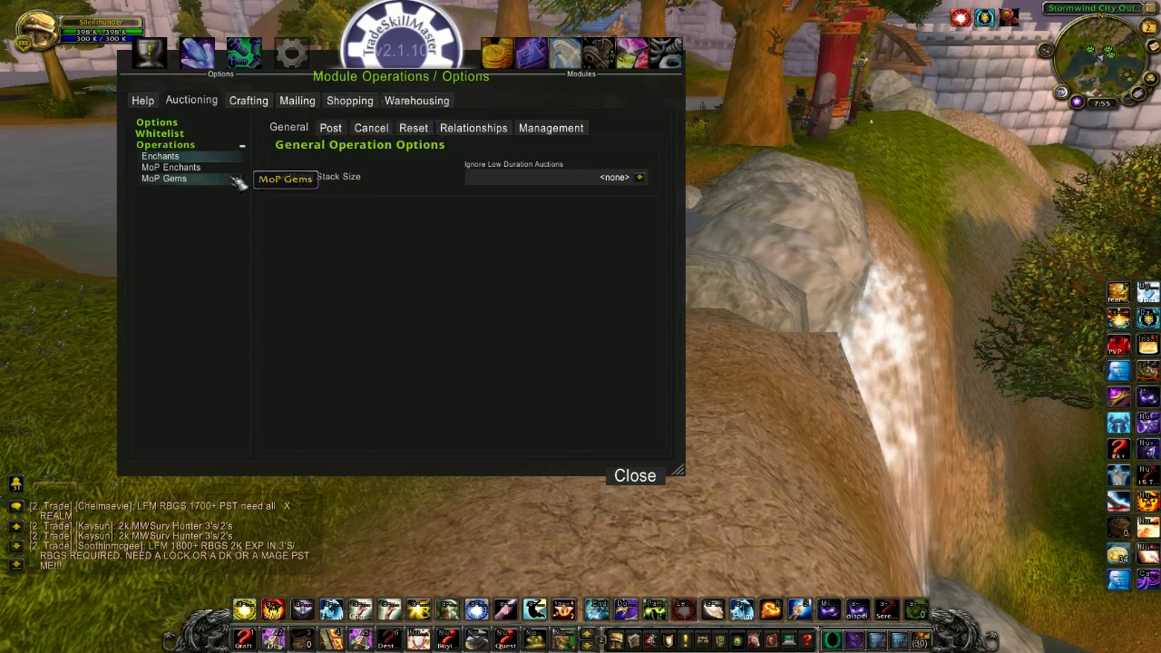
Give MoP Enchants a 12-hour auction duration and a 2s undercut amount
click(345, 132)
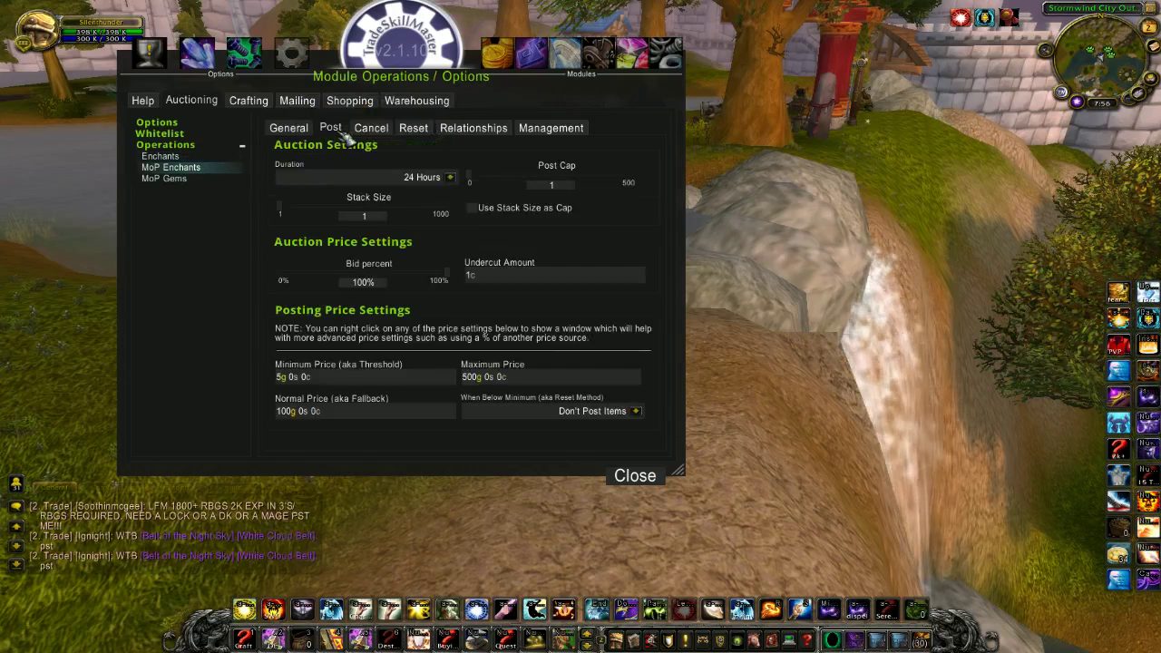
click(454, 179)
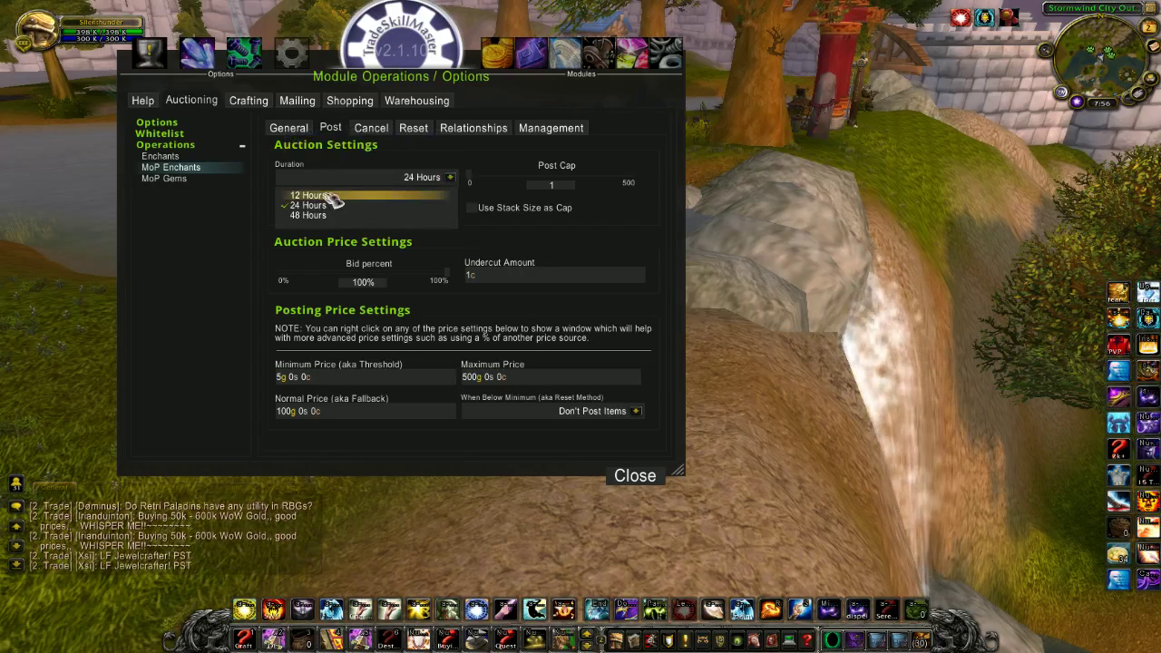
click(332, 200)
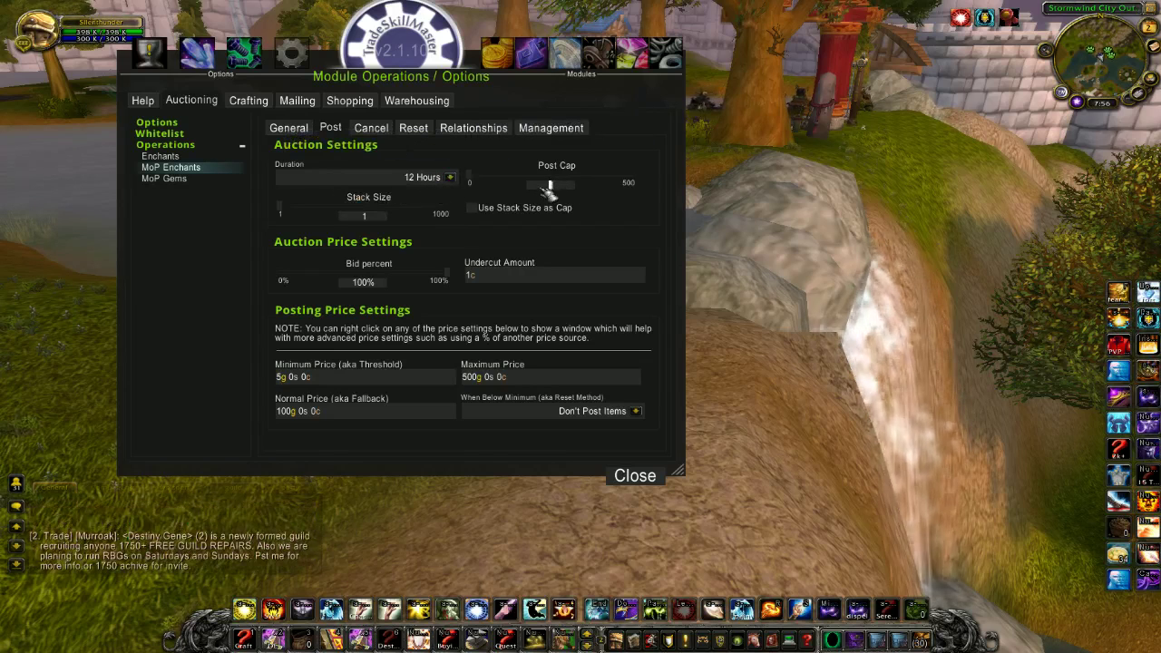
scroll(550, 187, up, 1)
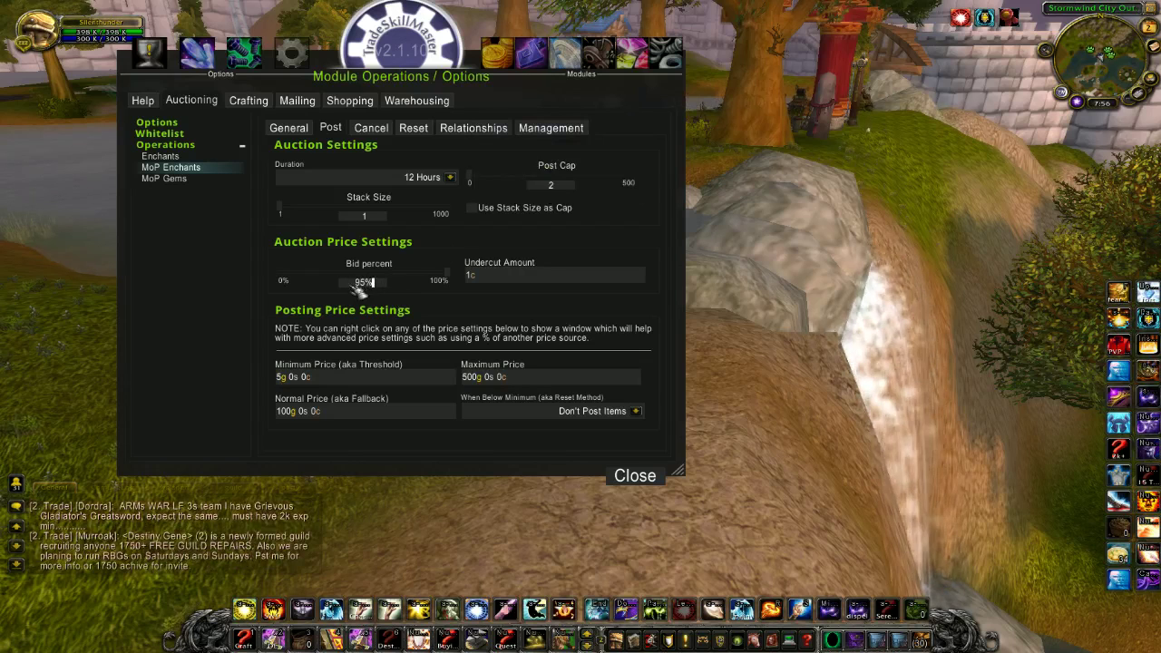
click(470, 277)
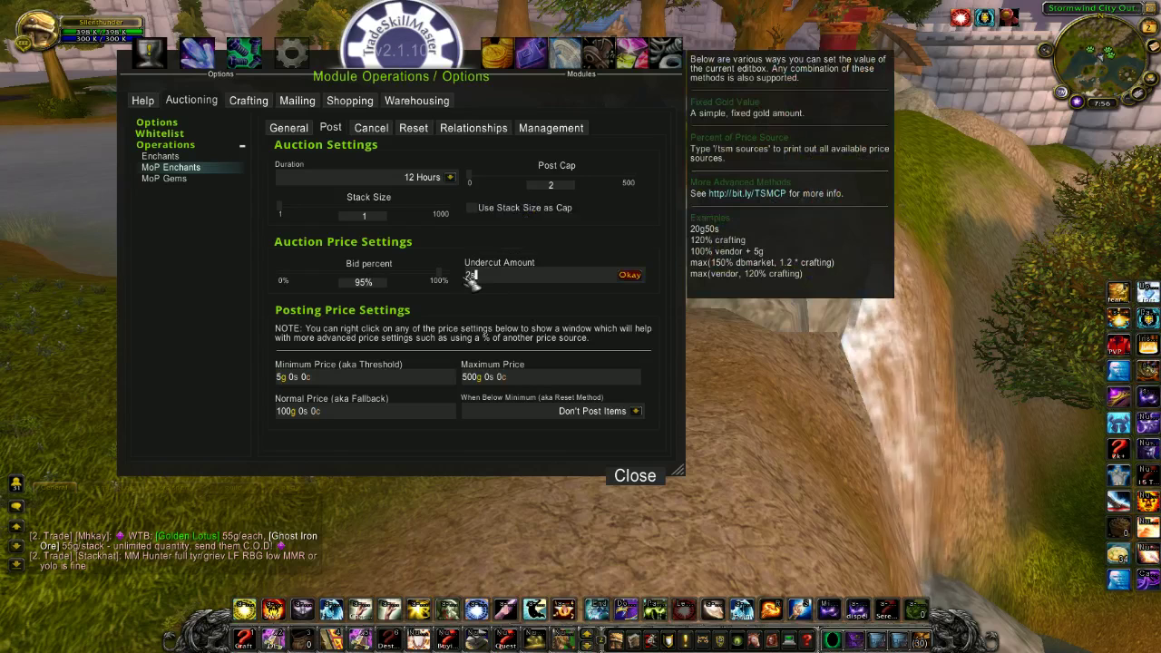
key(Return)
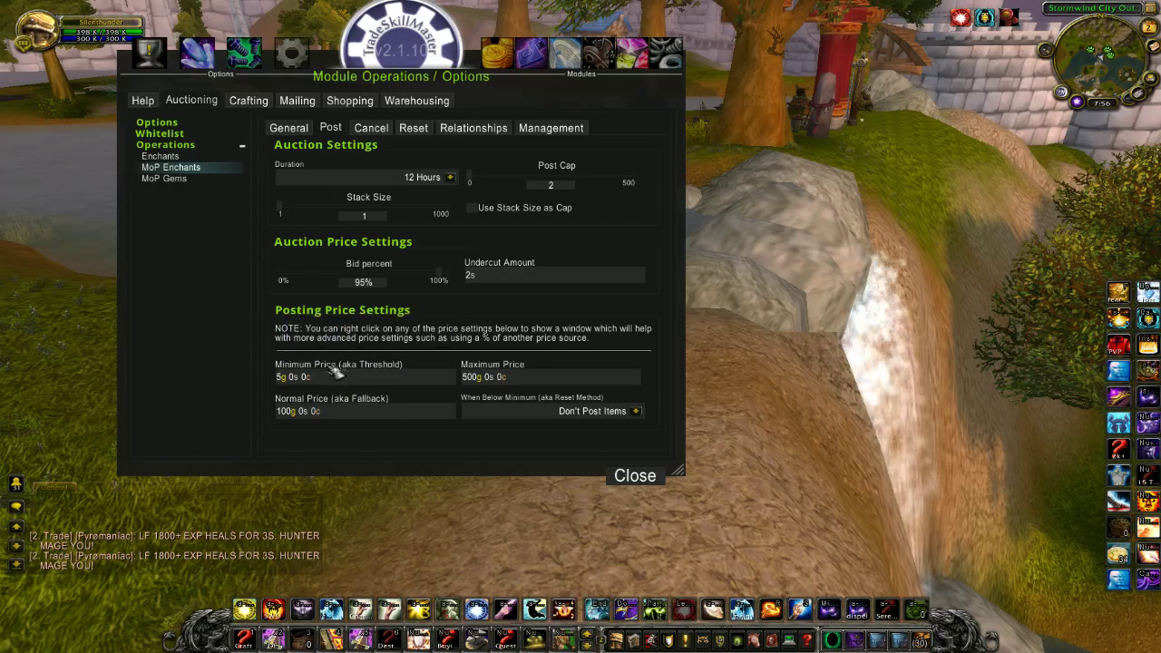
Enter 110% crafting minimum, 1000% crafting normal and 3000% crafting maximum for MoP Enchants
click(292, 377)
text(10)
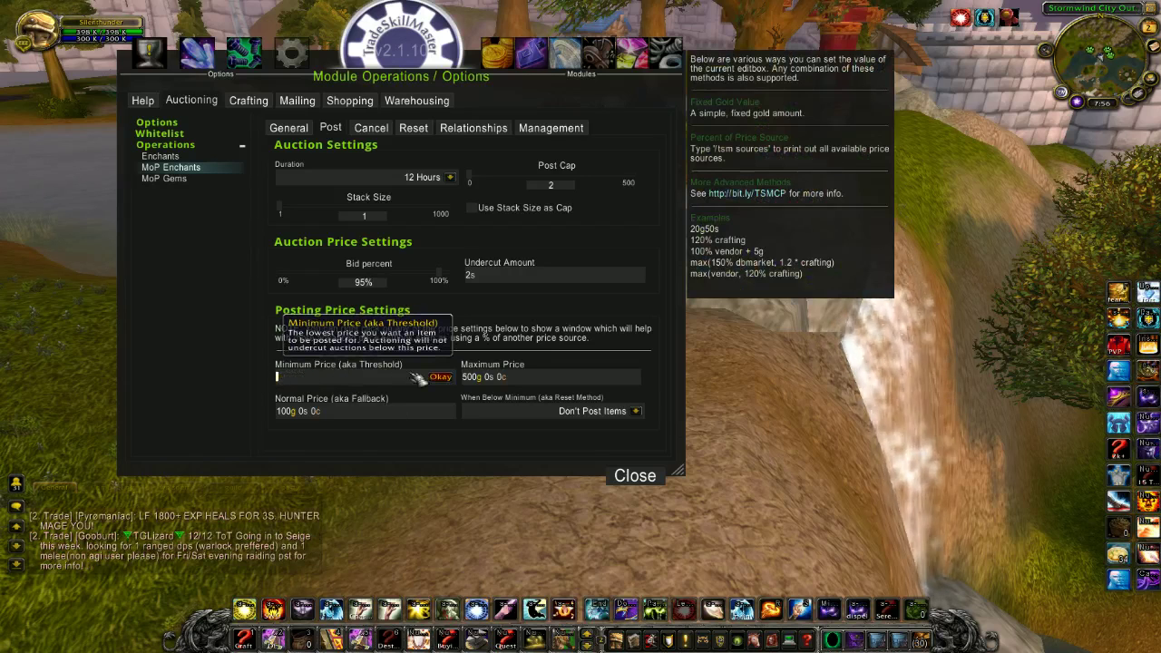
text(10)
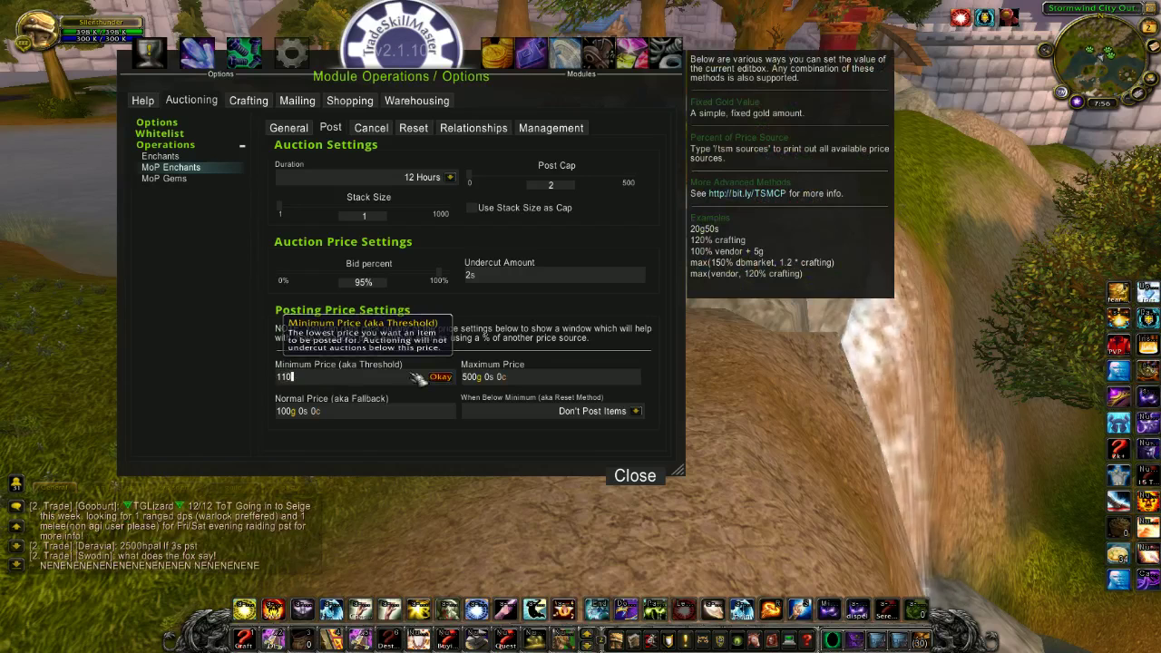
text(% crafting)
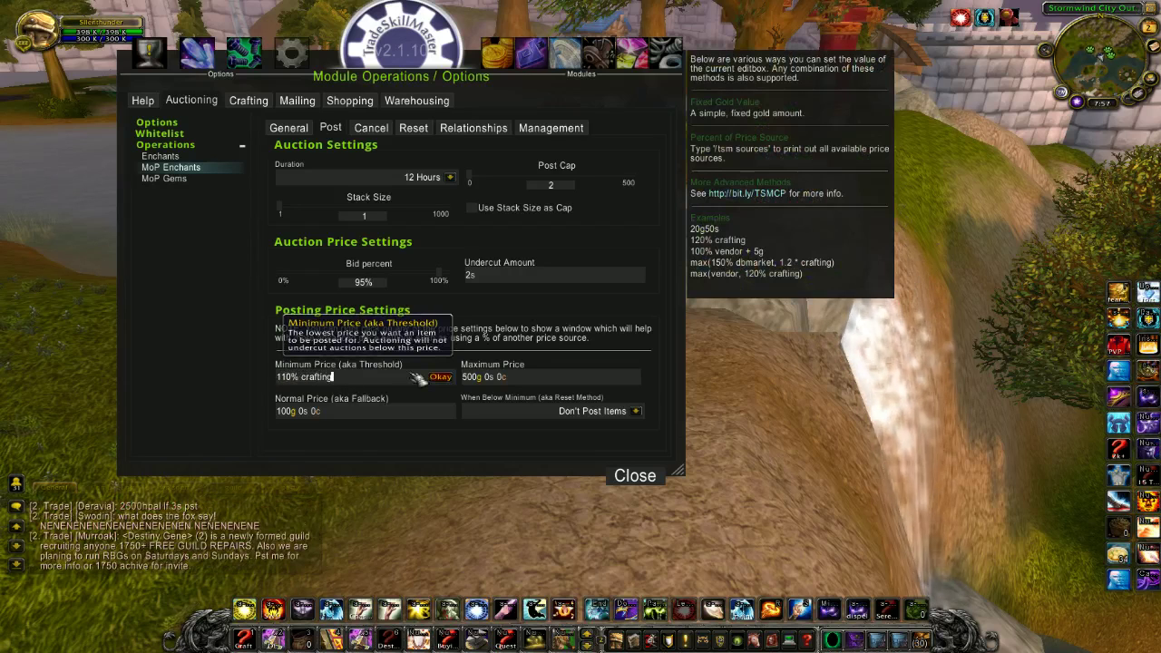
key(Return)
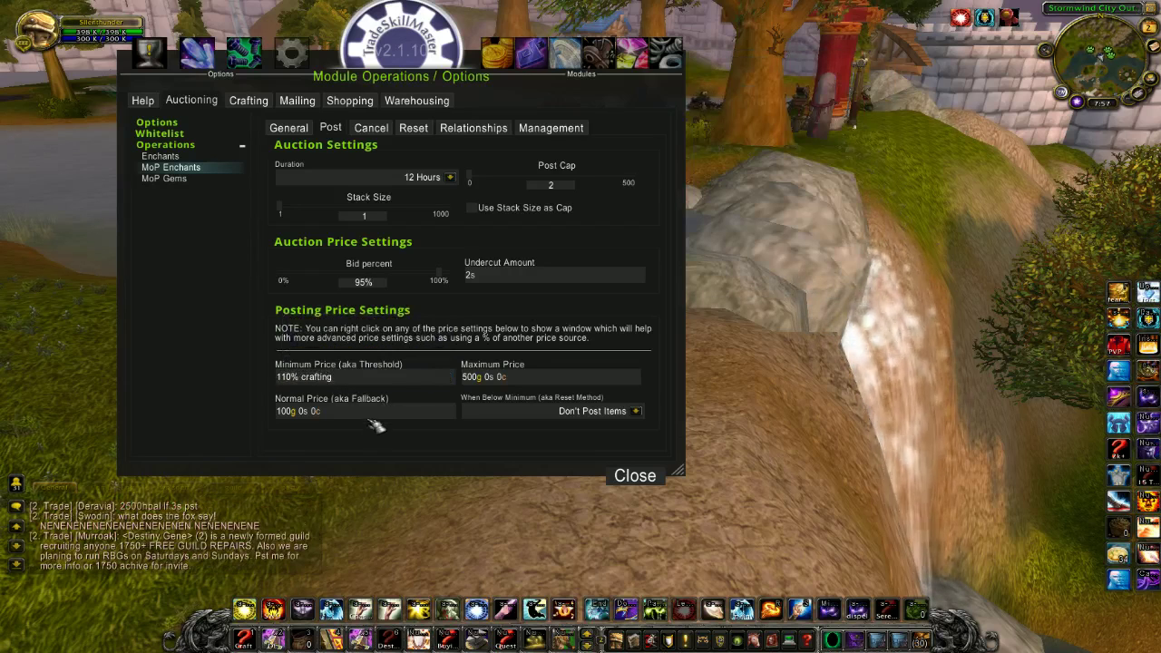
click(317, 414)
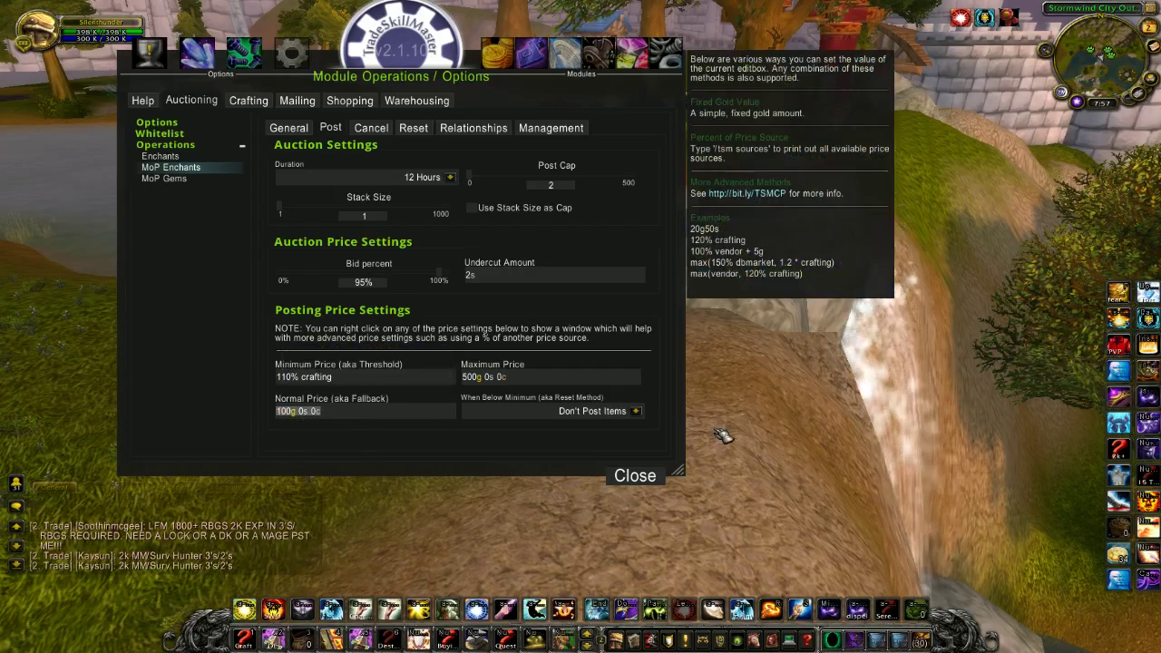
text(1000)
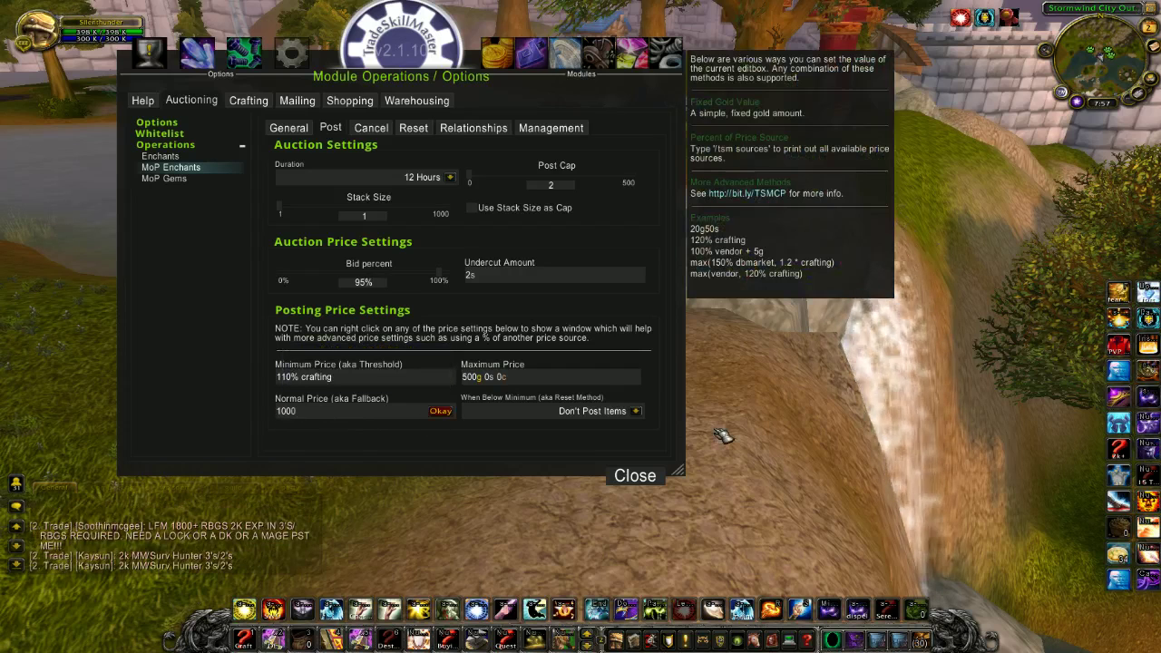
text(% crafting)
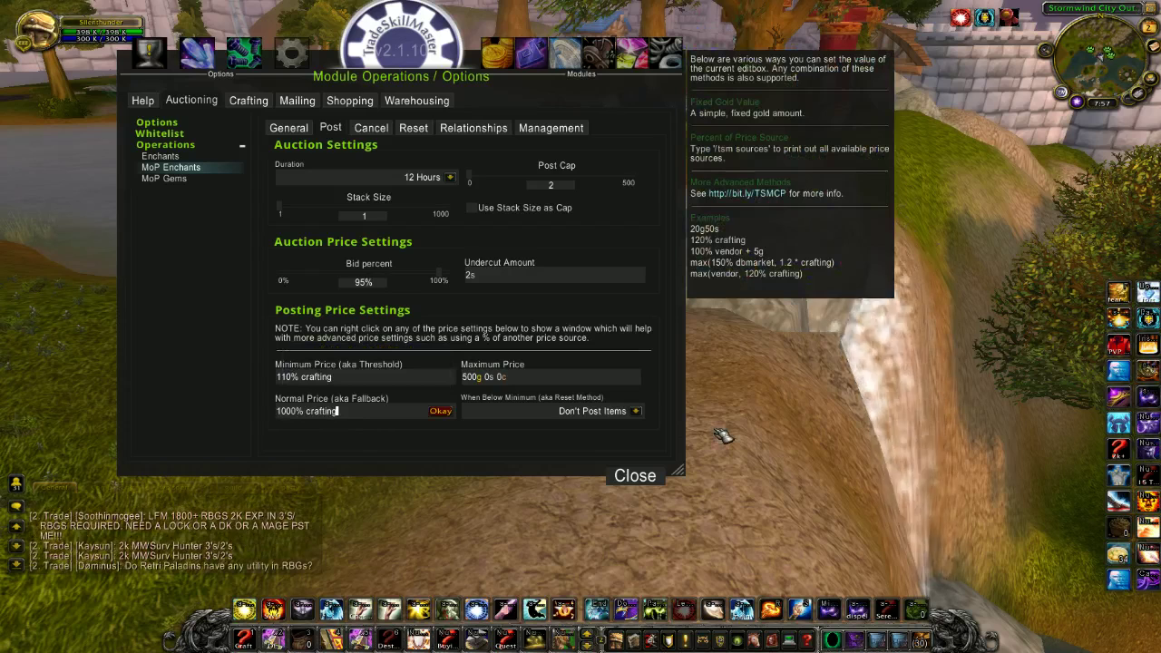
key(Return)
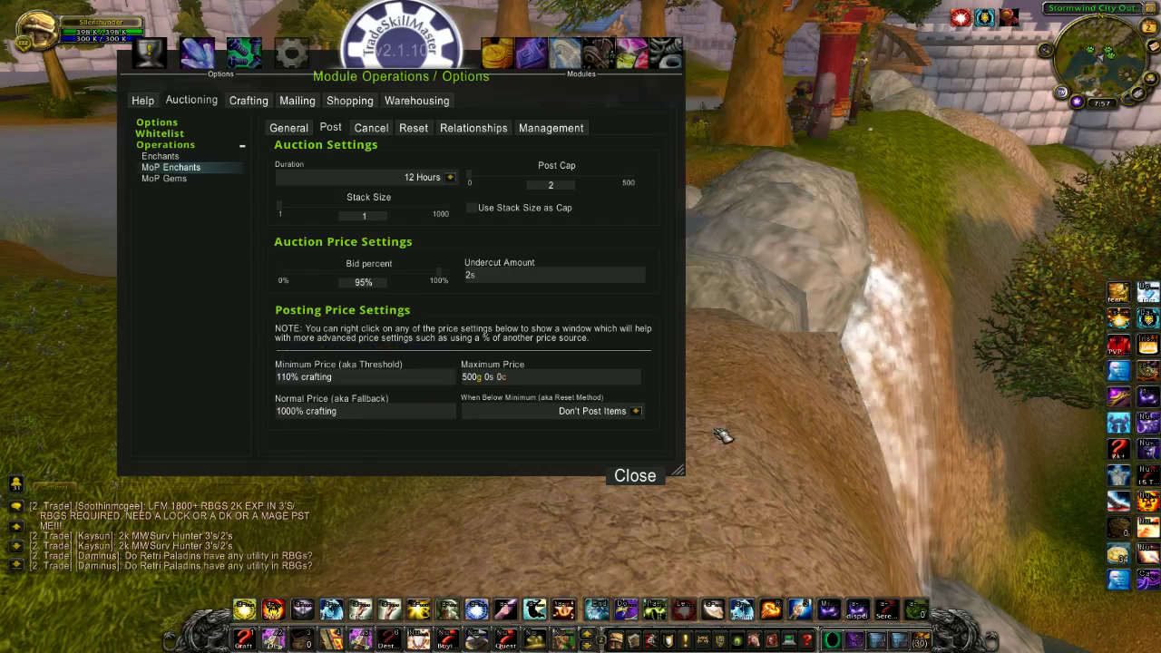
click(537, 379)
text(3000% crafting)
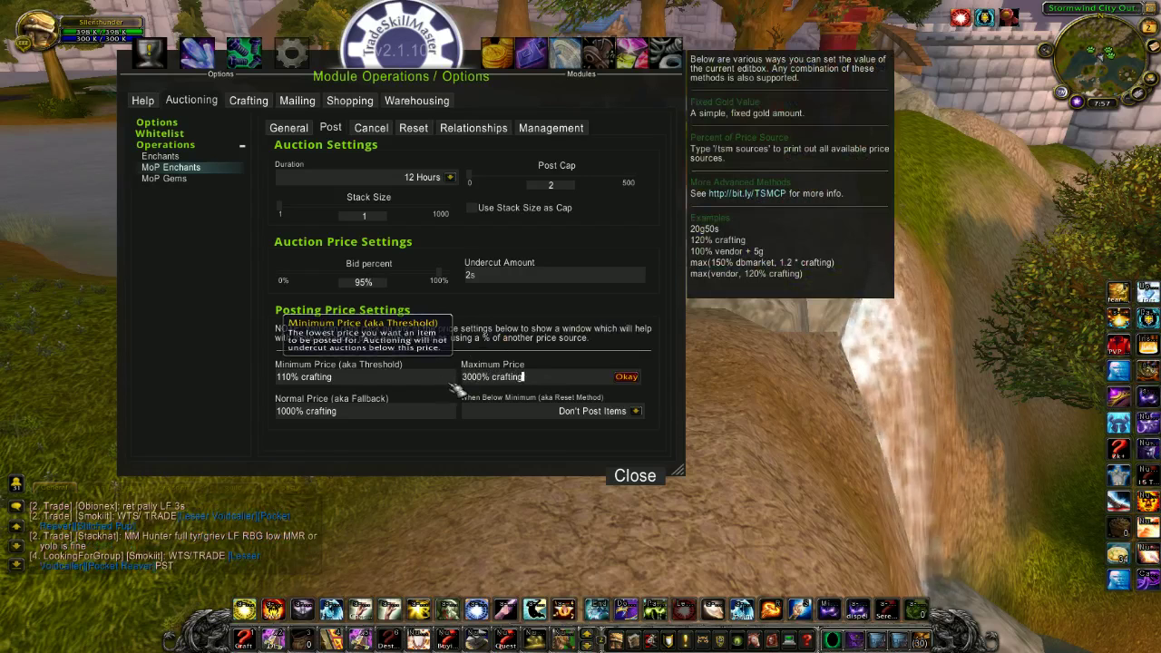
key(Return)
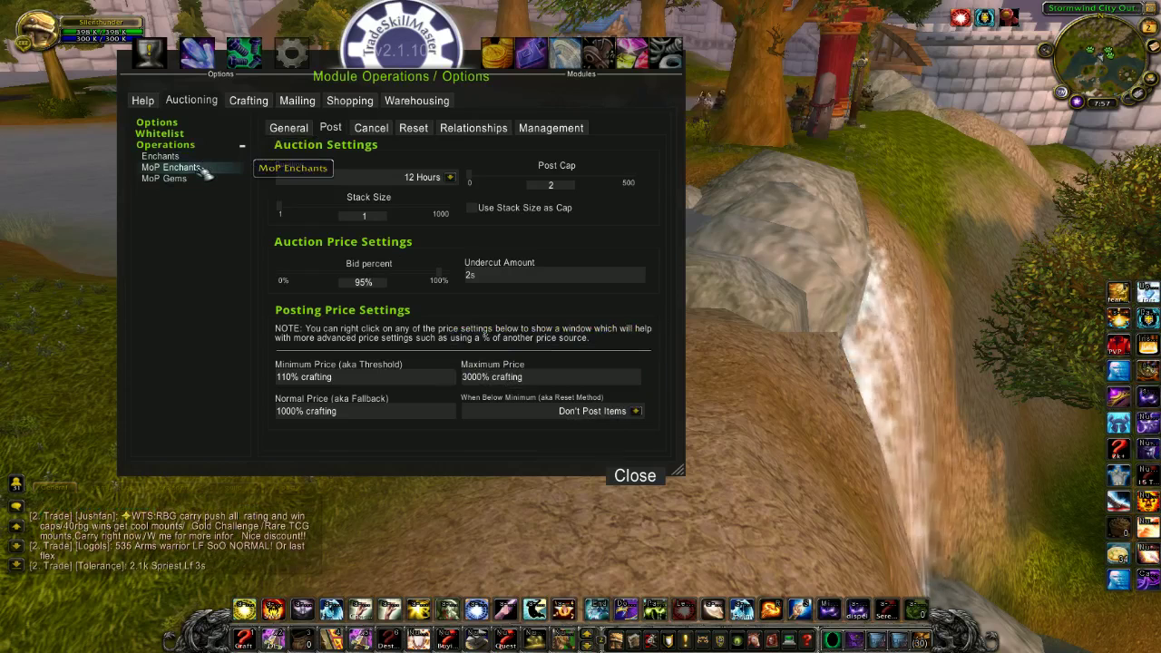
Create a new auctioning operation named Sha Enchants
click(185, 146)
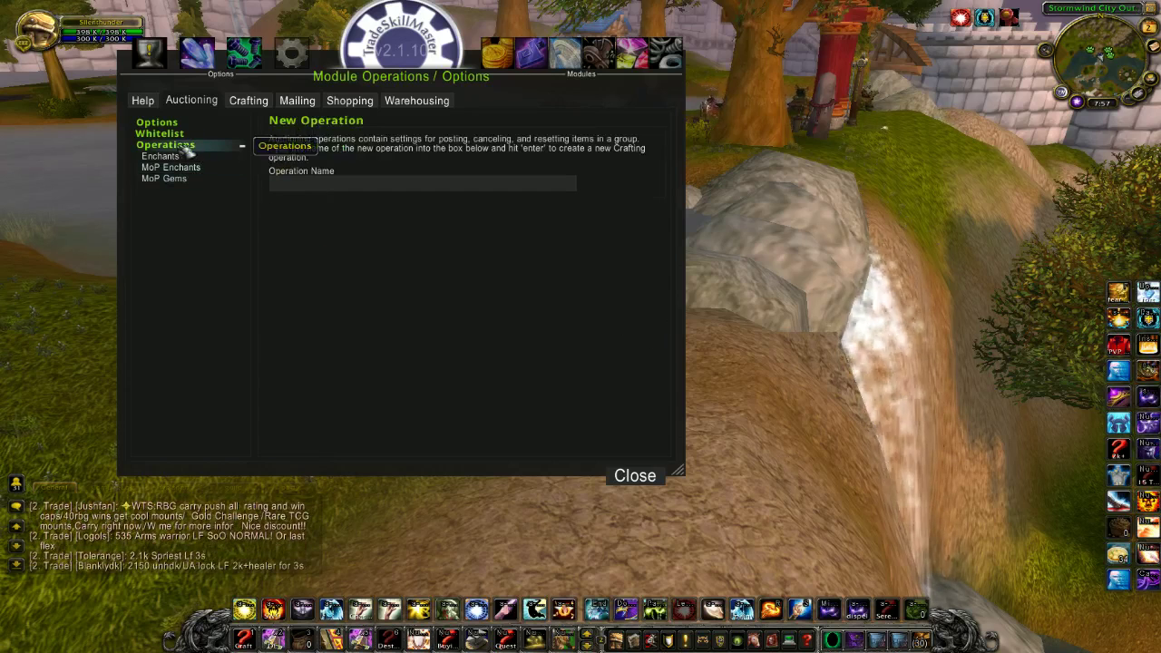
click(481, 179)
text(Sha En)
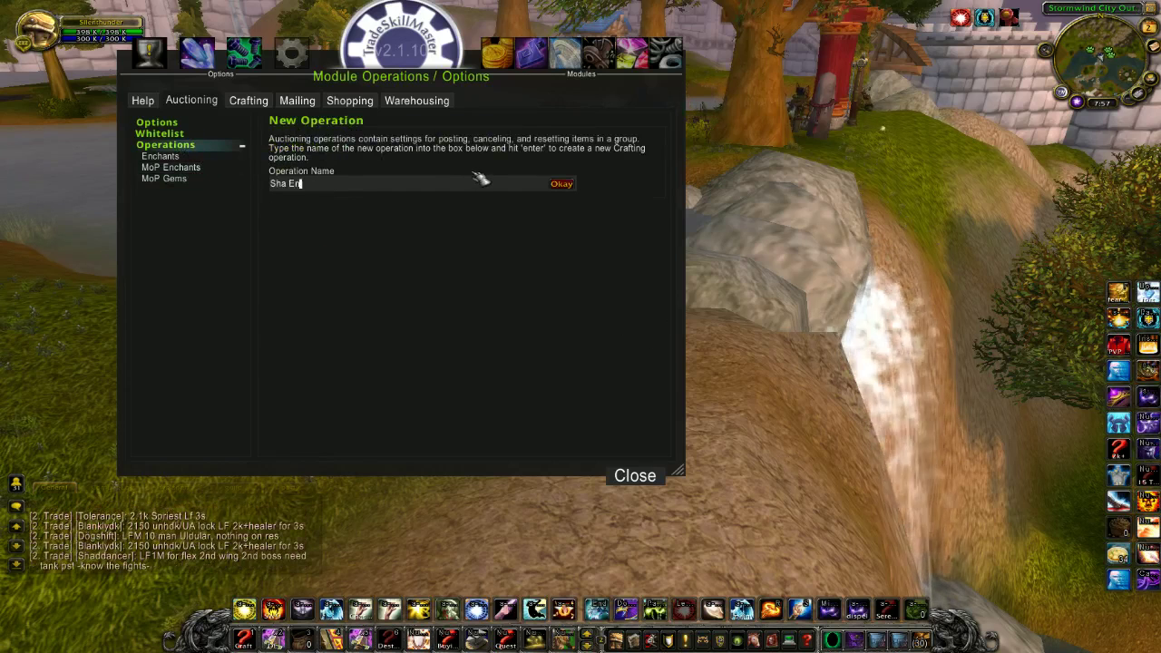
text(chants)
key(Return)
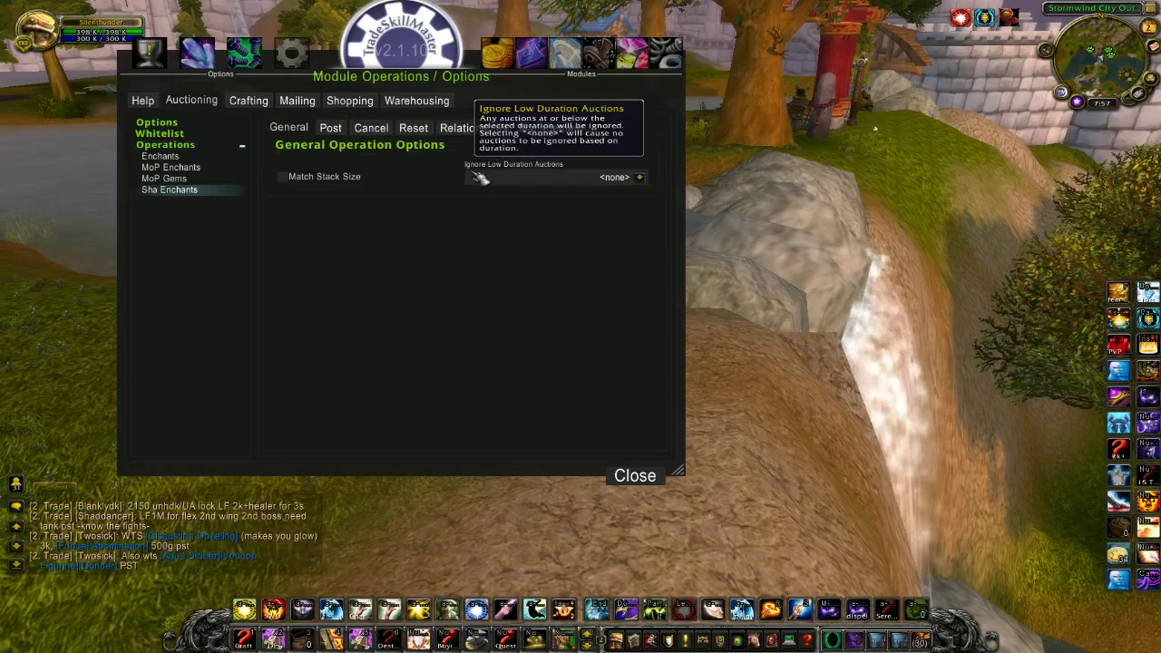
Set Sha Enchants to 12-hour auctions with a 2s undercut
click(344, 131)
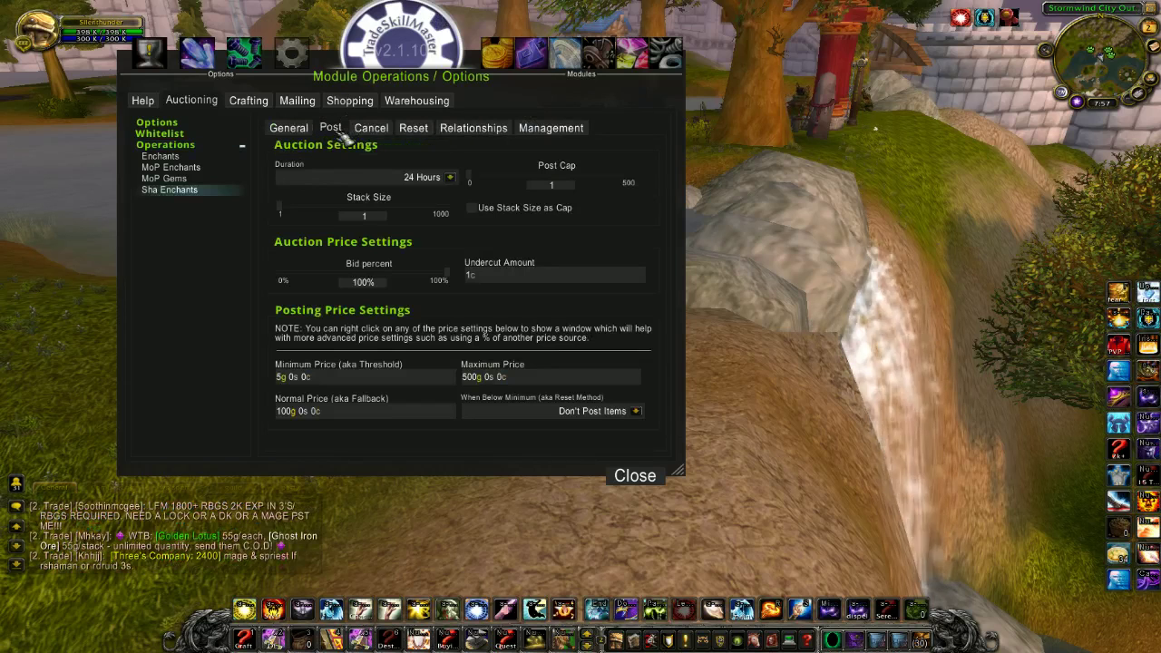
click(451, 177)
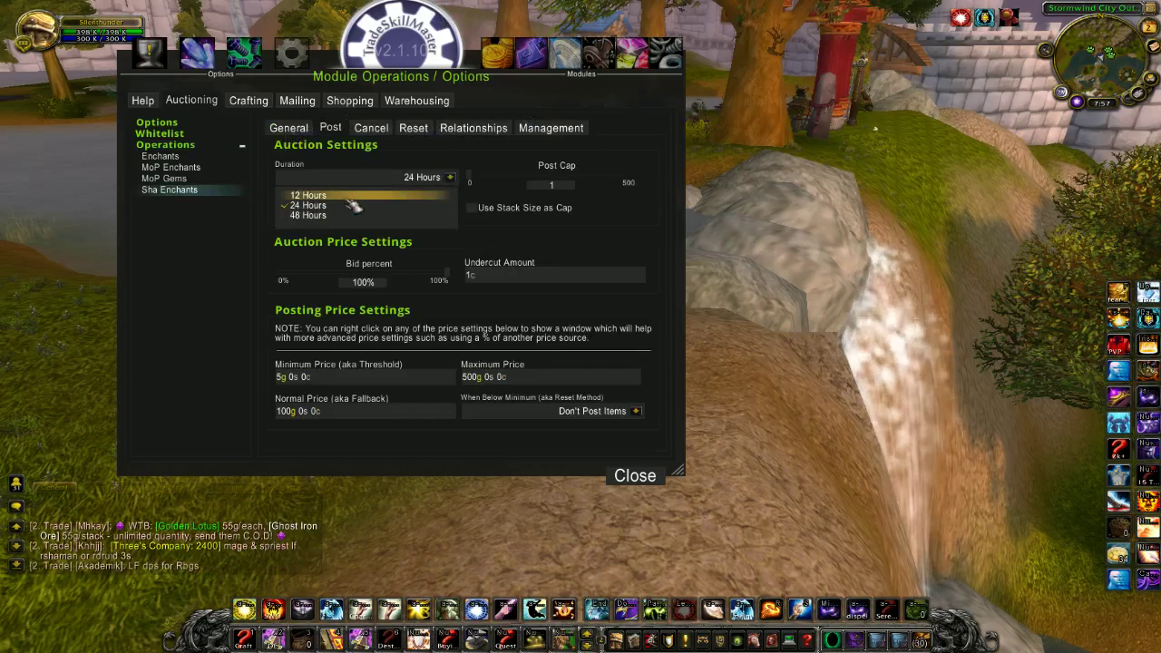
click(309, 191)
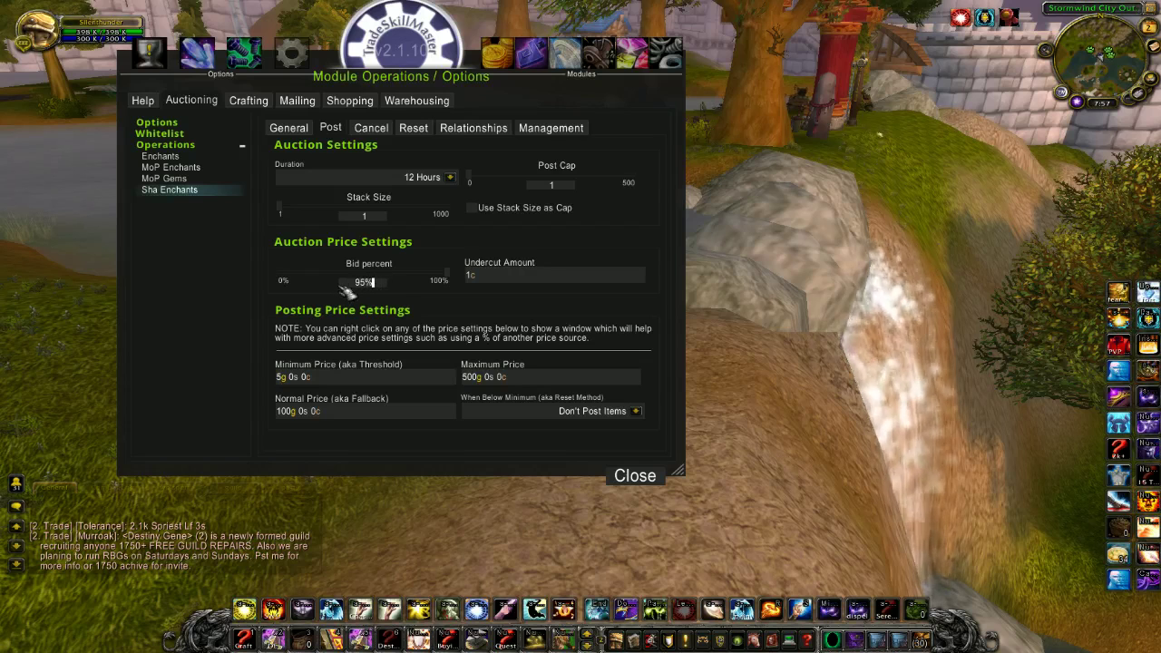
click(504, 278)
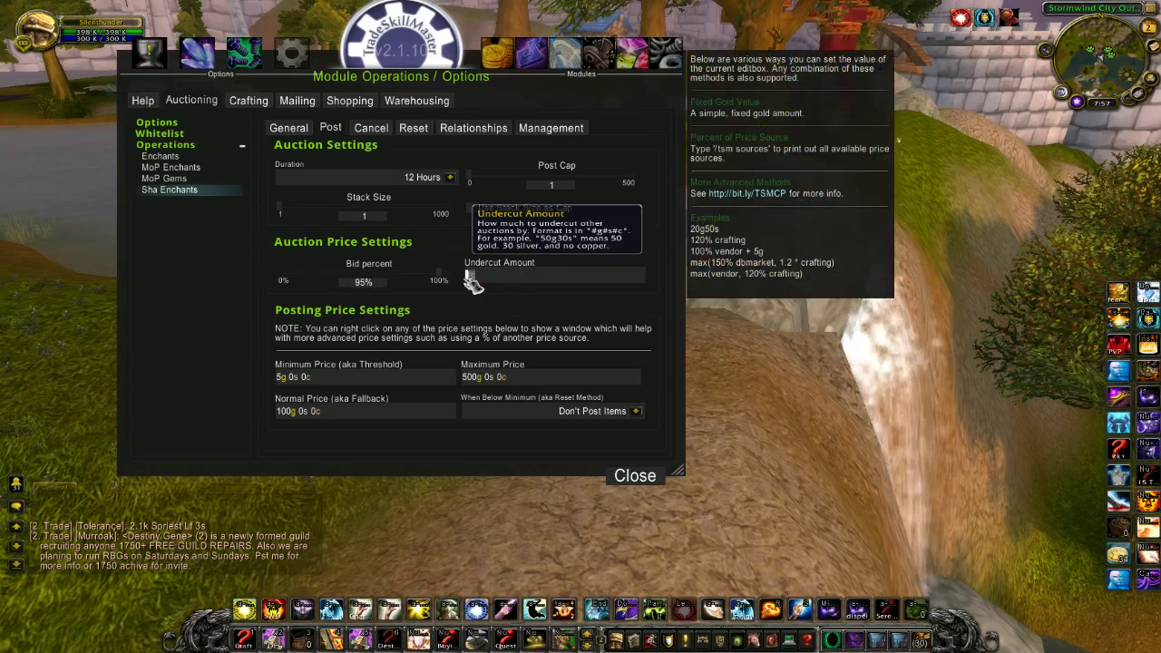
text(2s)
key(Return)
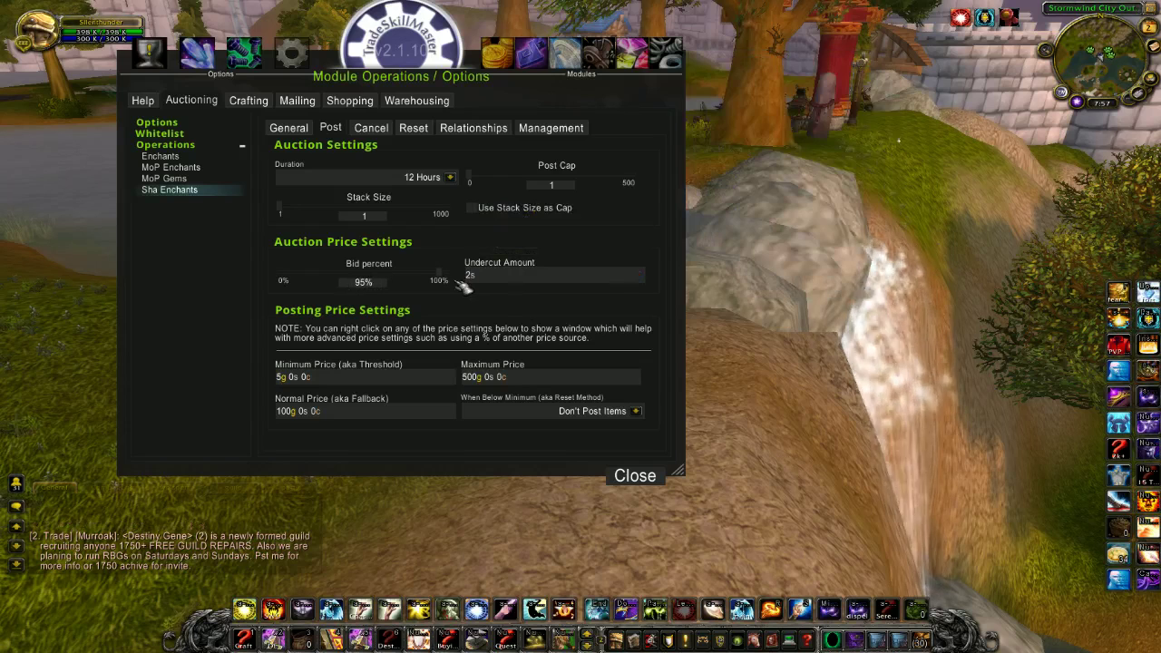
Price Sha Enchants at 110% minimum, 300% normal and 500% maximum crafting
click(300, 377)
text(110)
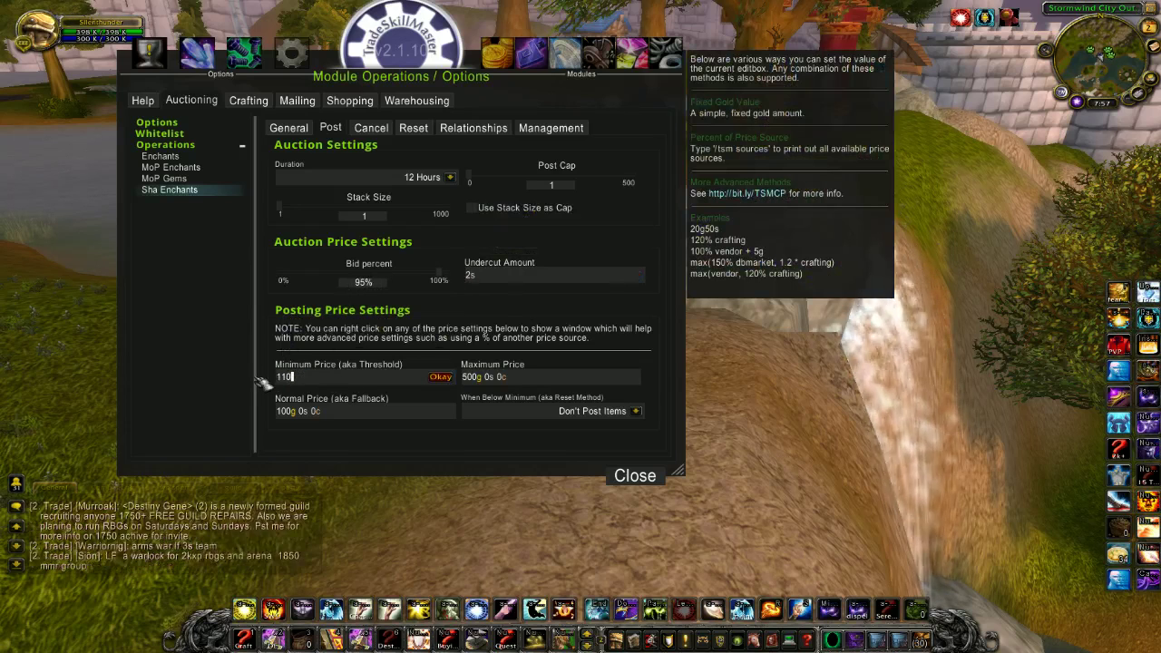
text(% craf)
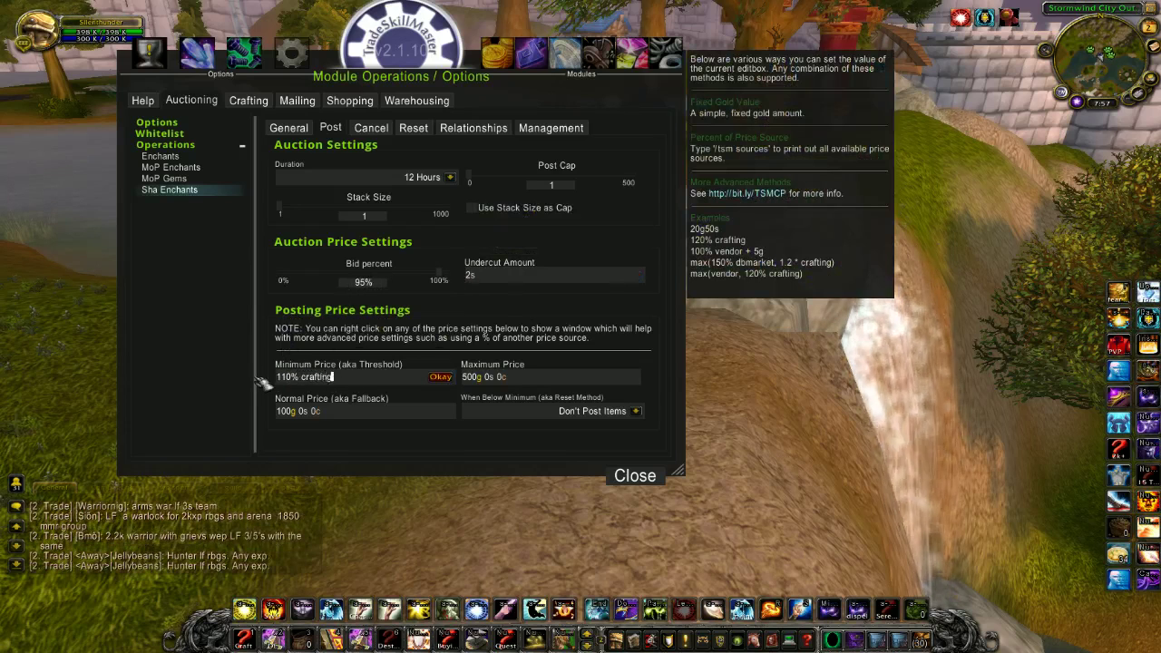
text(ting)
key(Return)
click(292, 410)
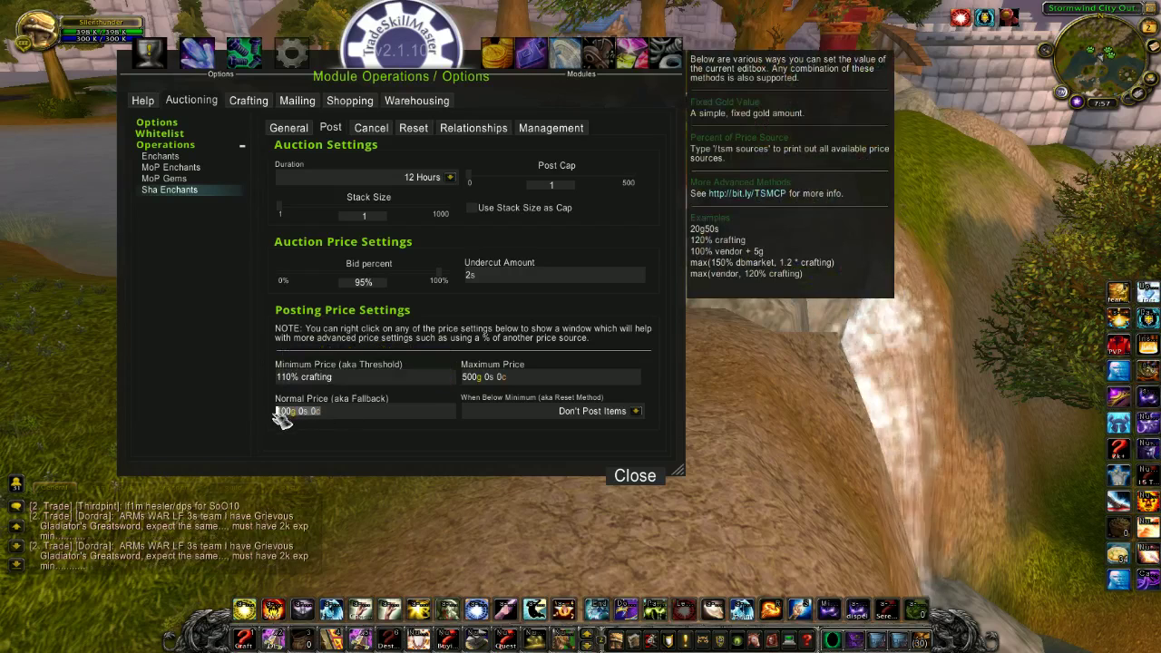
text(300%)
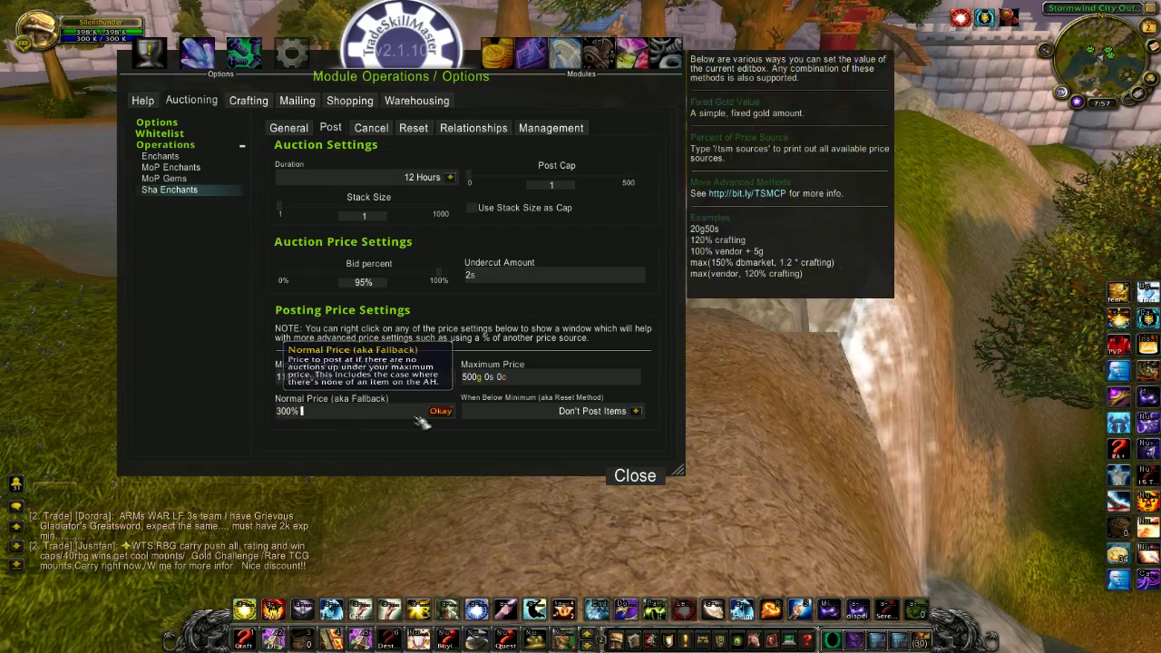
text( crafting)
key(Return)
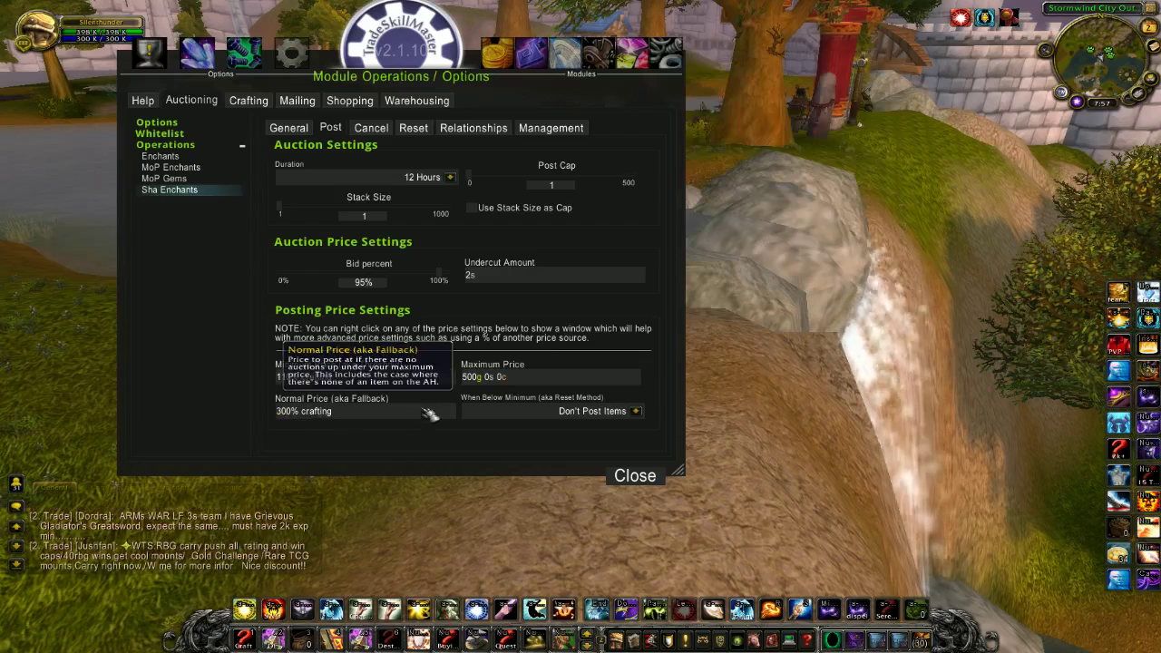
click(551, 379)
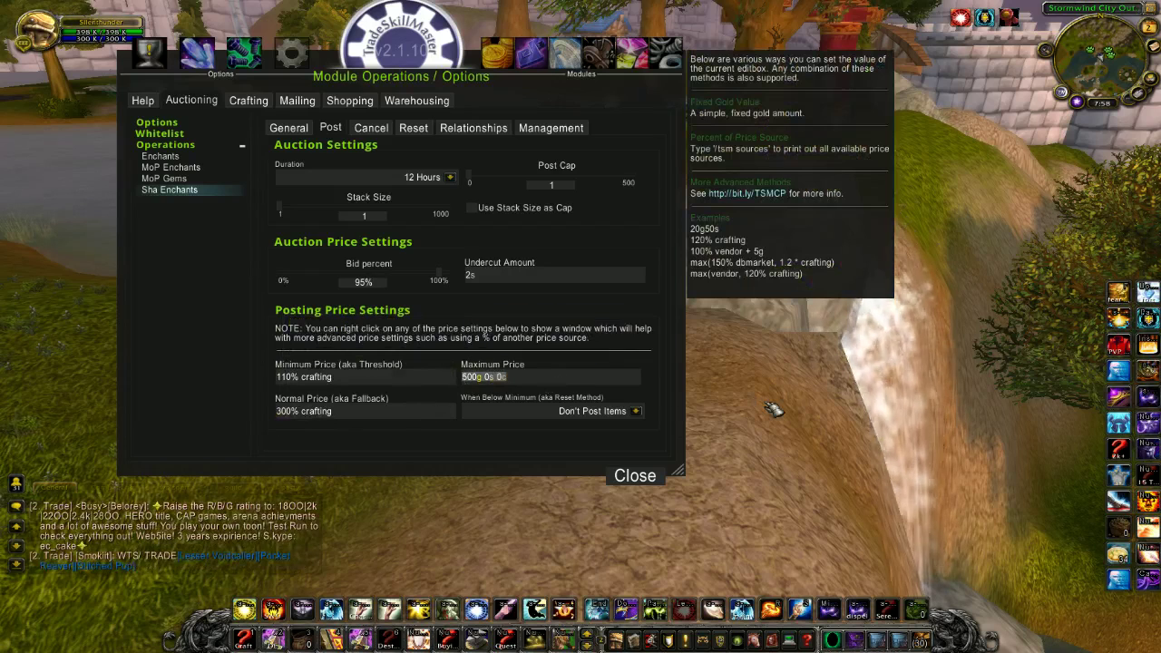
text(50)
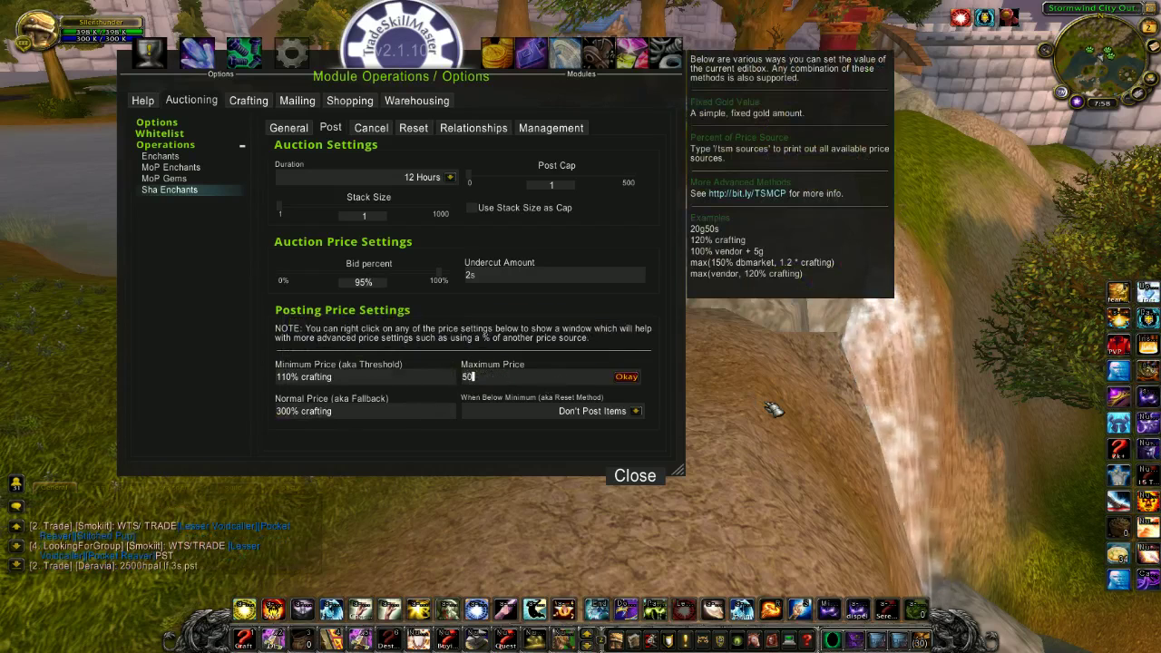
text(0% crafting)
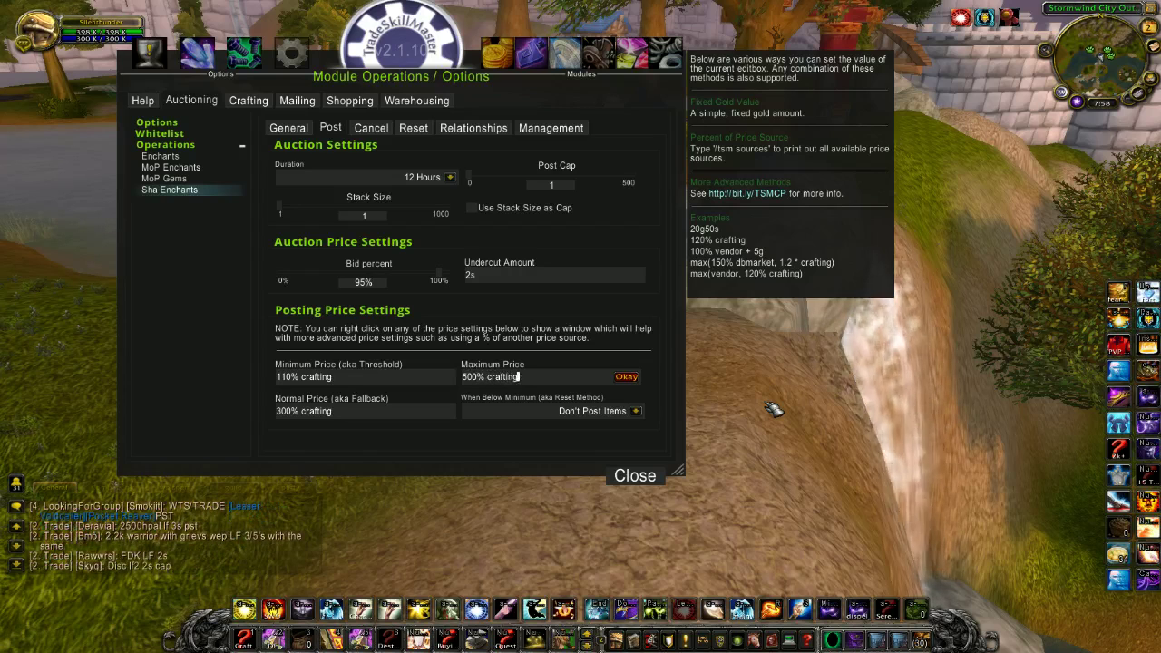
key(Return)
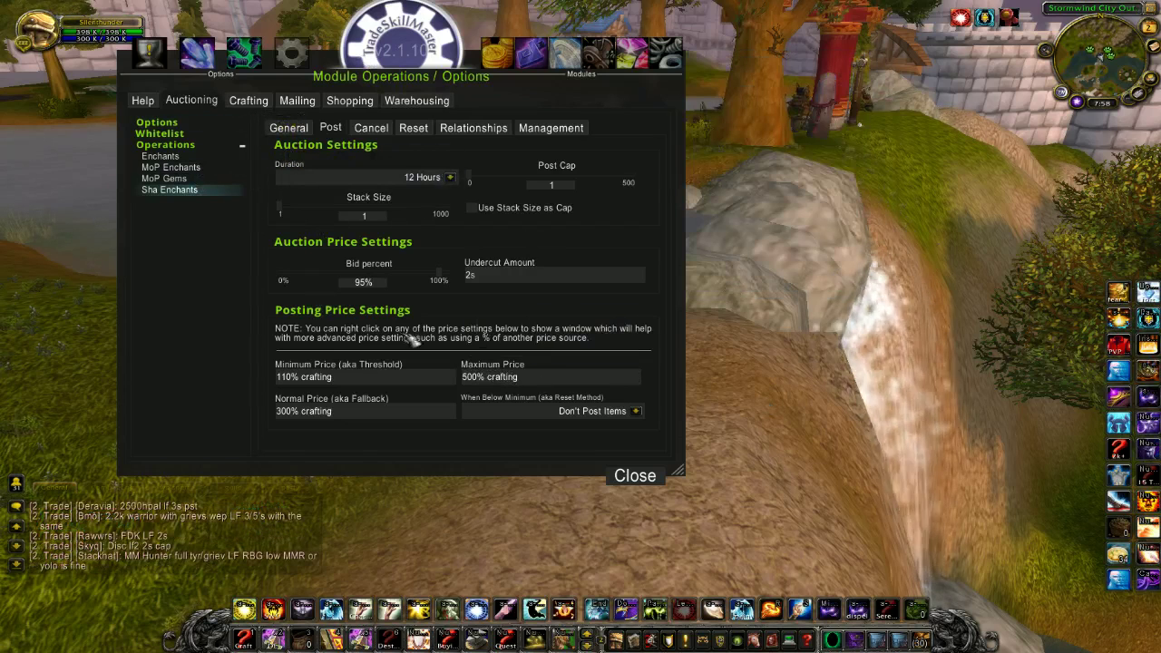
Assign the Enchants group the Enchants auctioning and Enchants x2 crafting operations
click(197, 53)
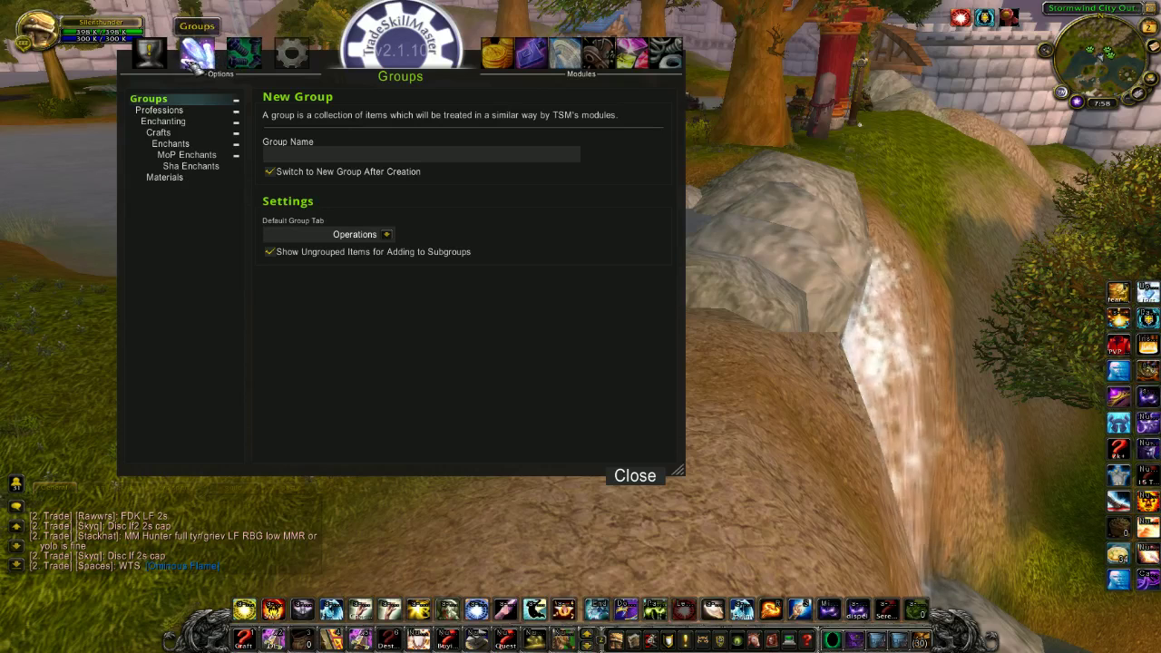
click(180, 146)
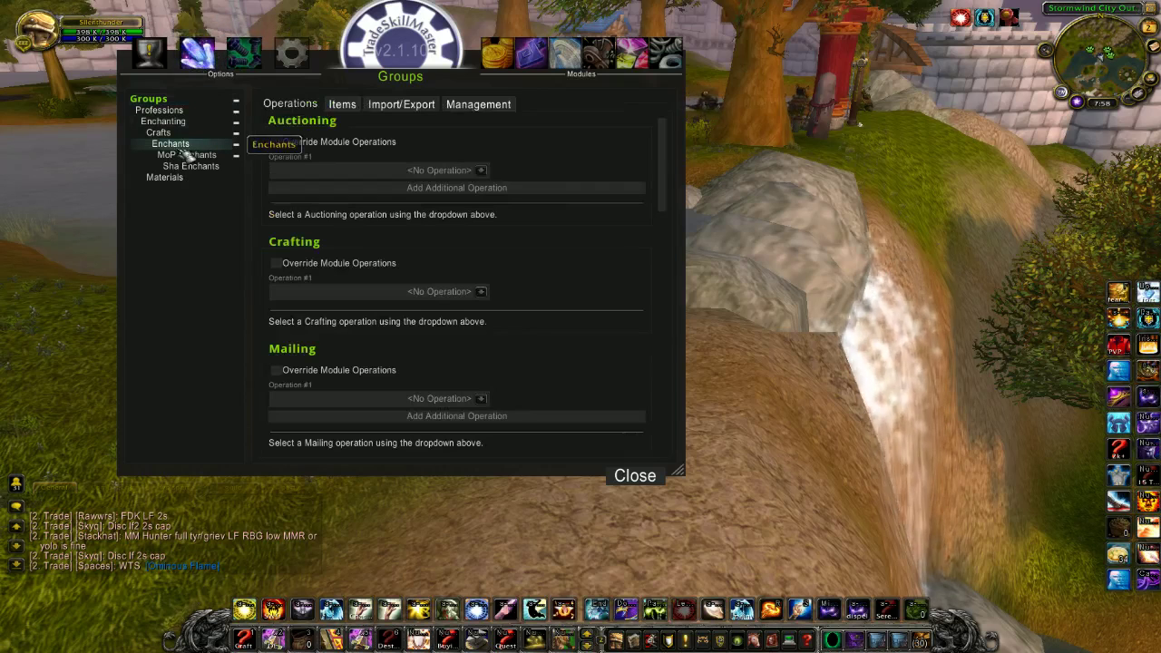
click(342, 104)
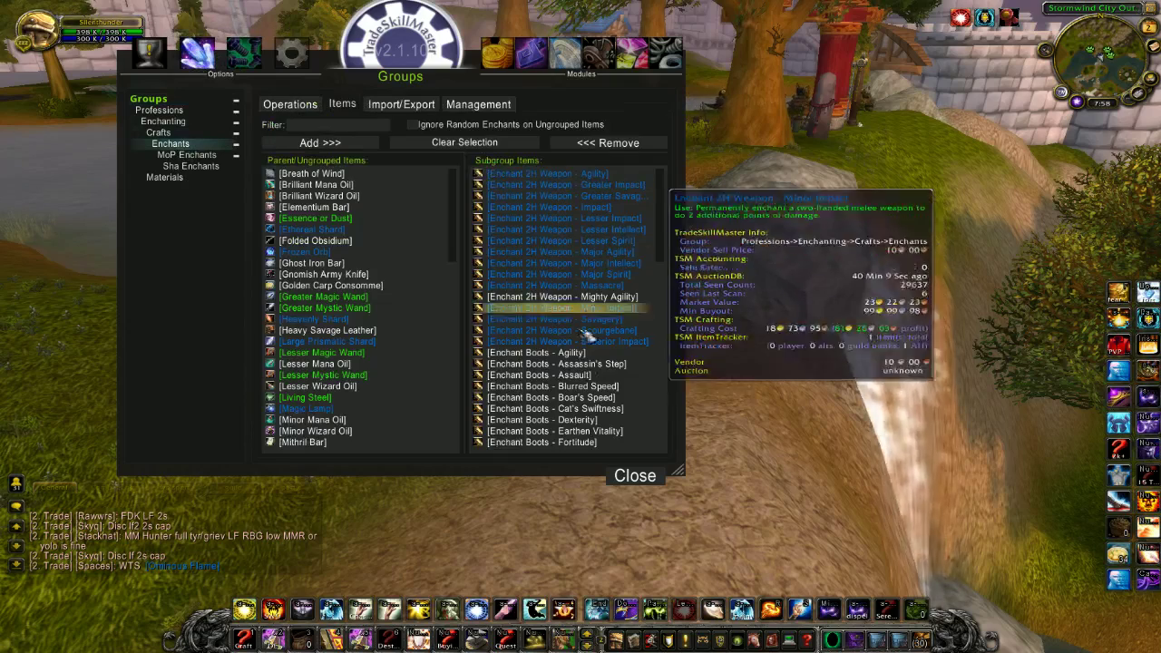
click(292, 105)
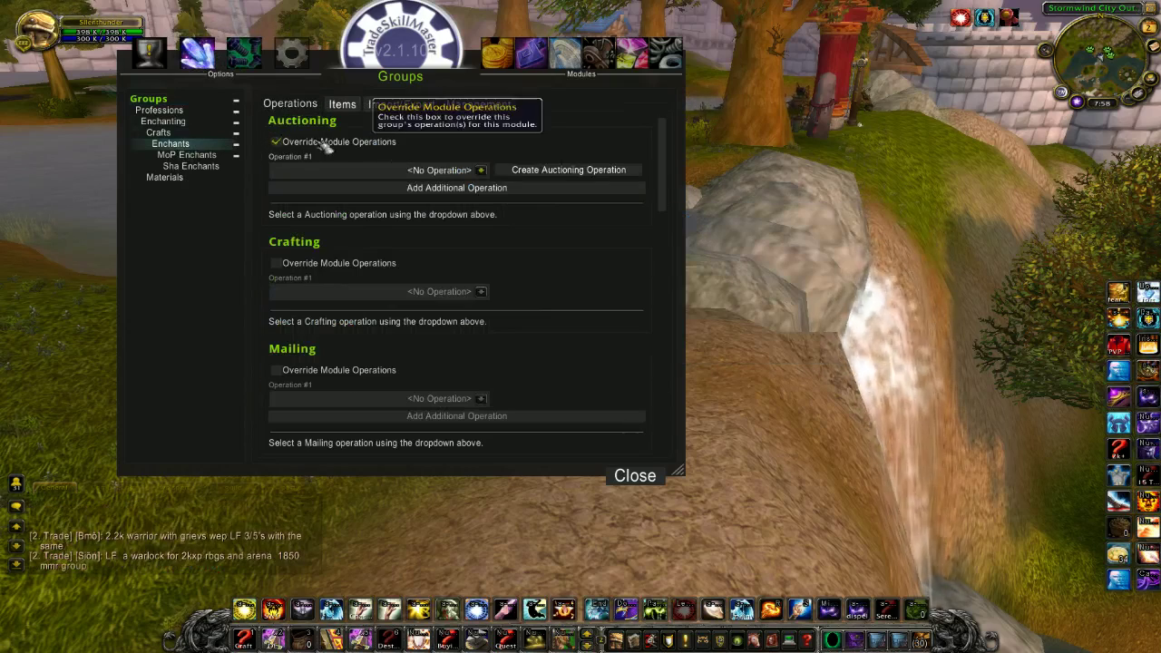
click(481, 170)
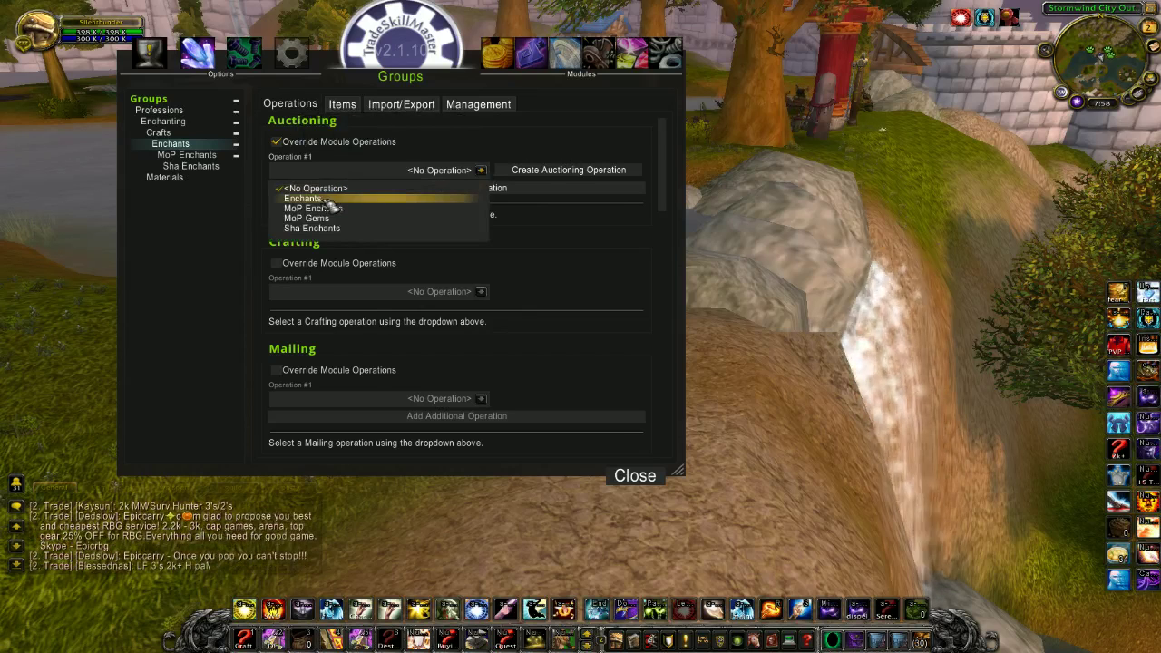
click(329, 200)
click(277, 272)
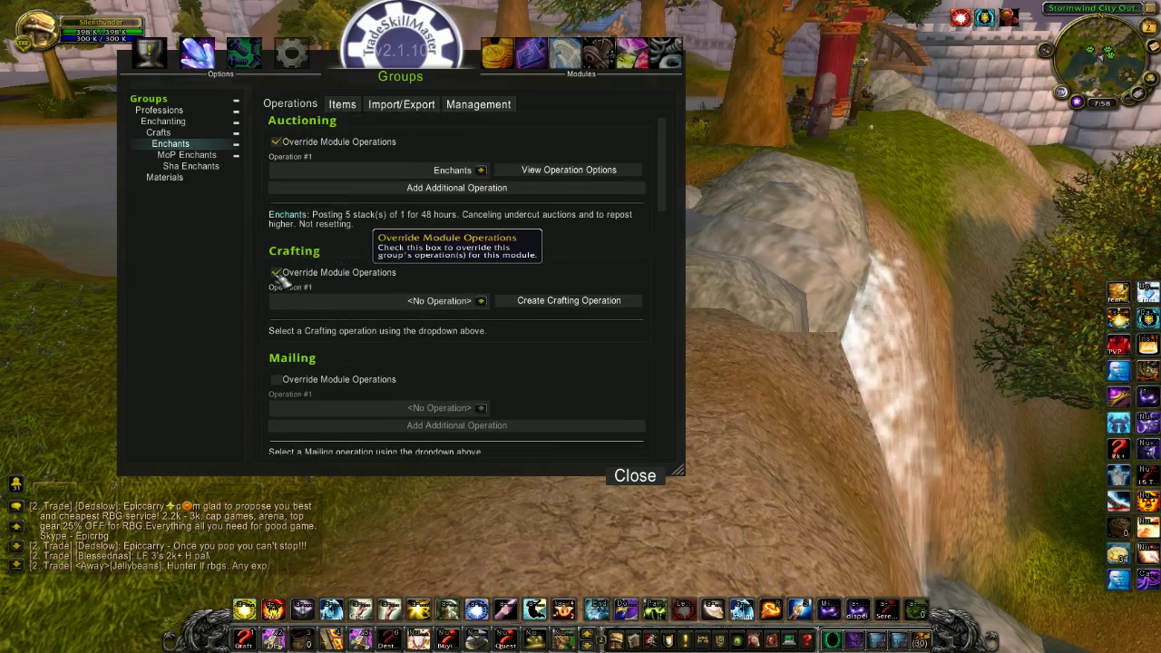
click(480, 302)
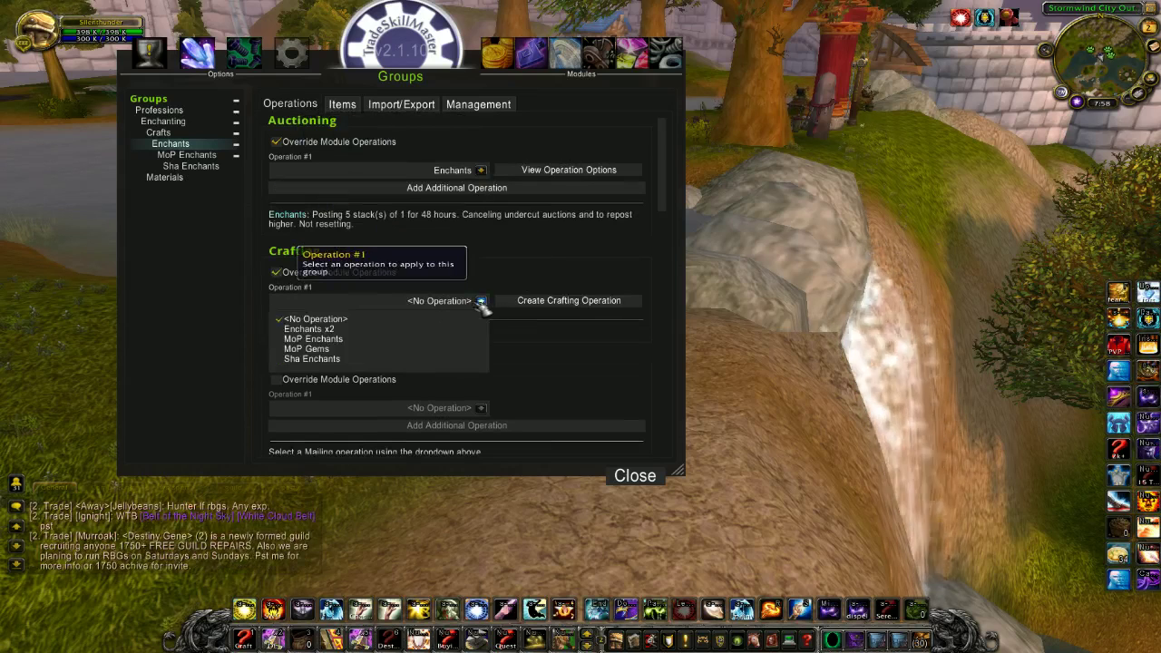
click(348, 332)
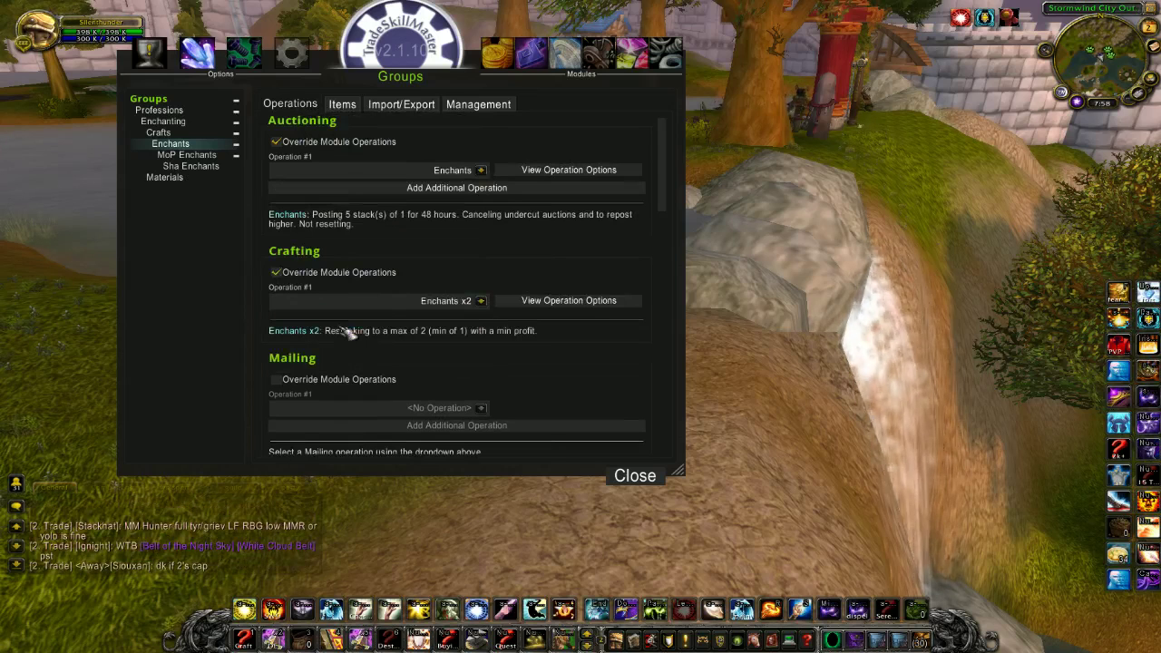
Override the MoP Enchants group with MoP Enchants auctioning and crafting operations
click(189, 157)
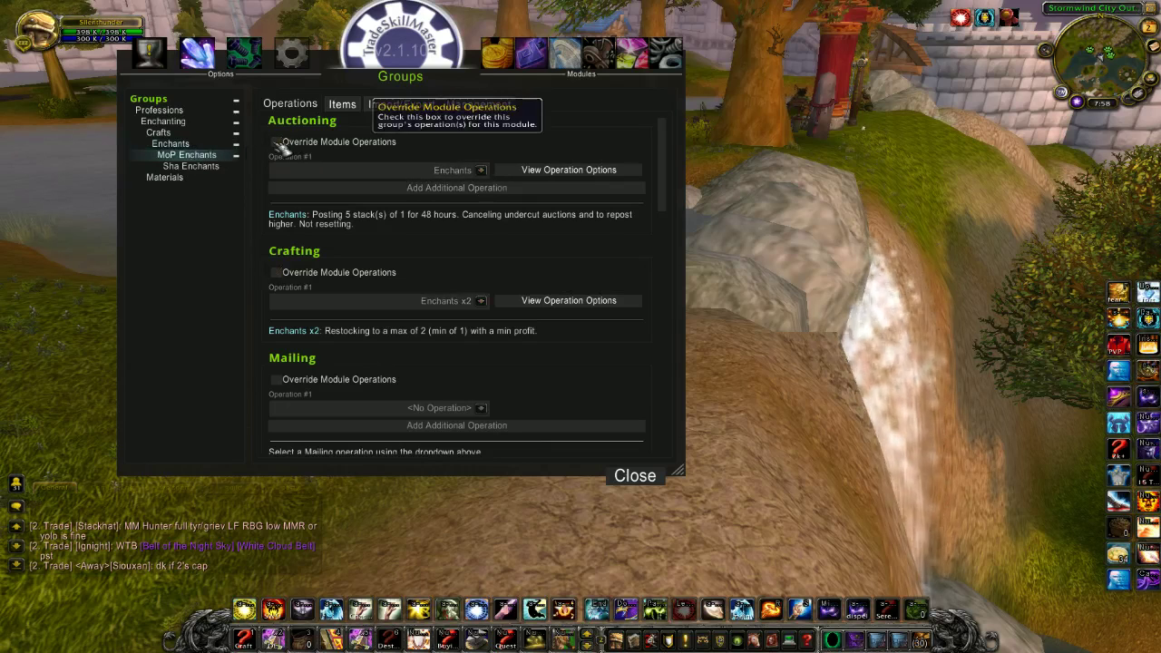
click(276, 143)
click(481, 170)
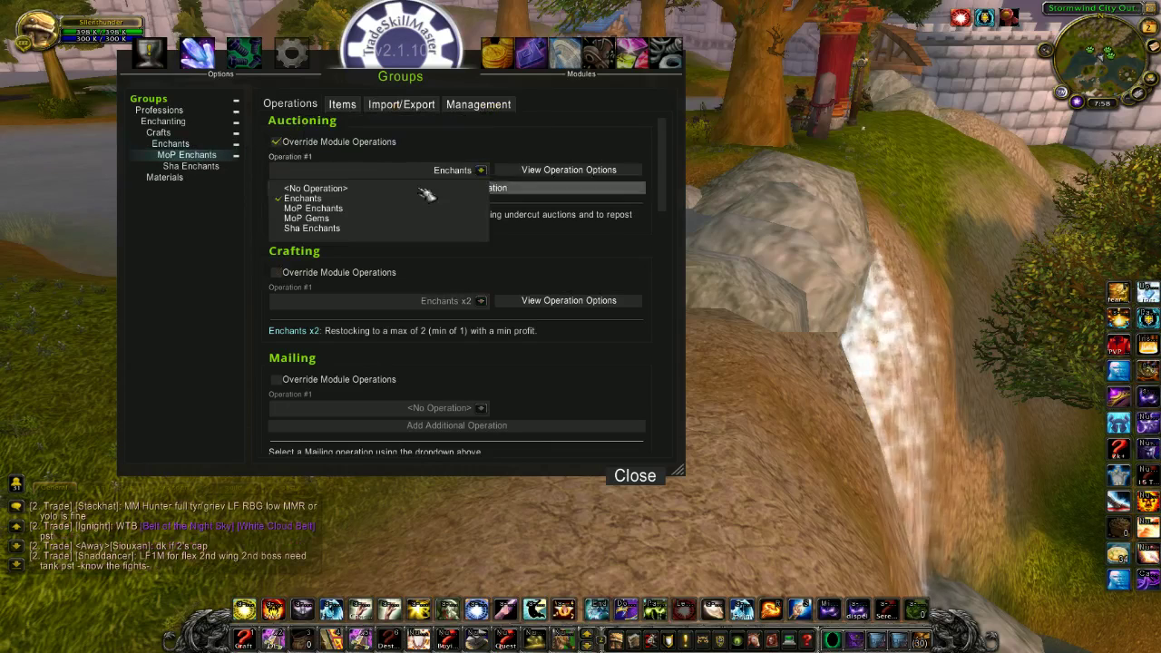
click(341, 210)
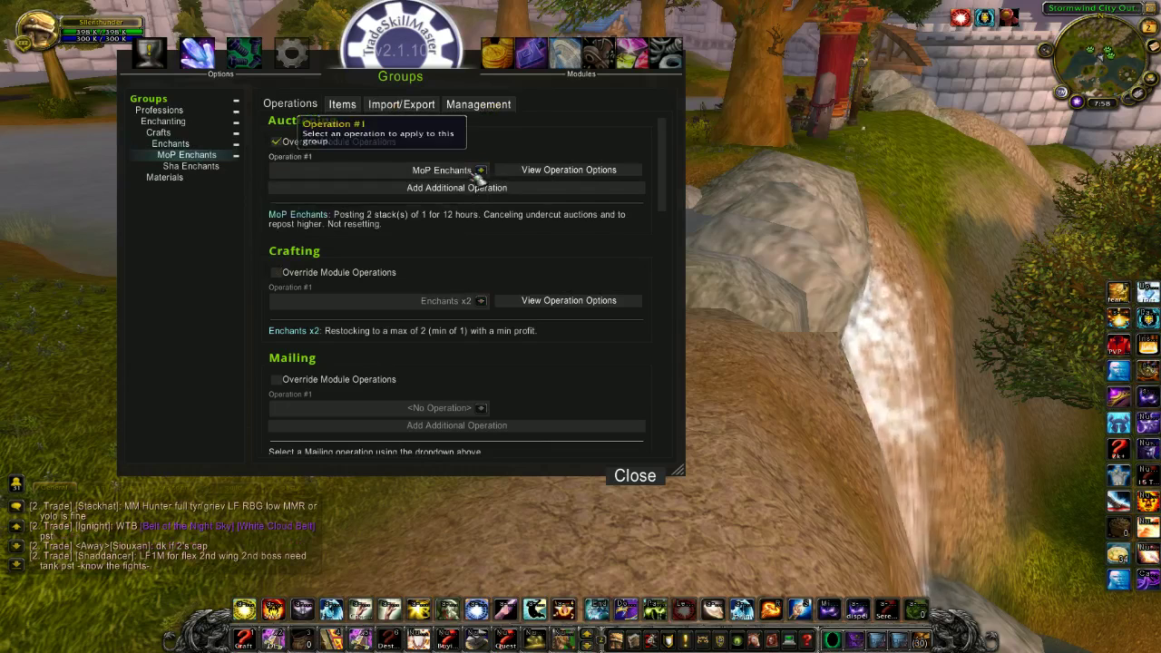
click(277, 273)
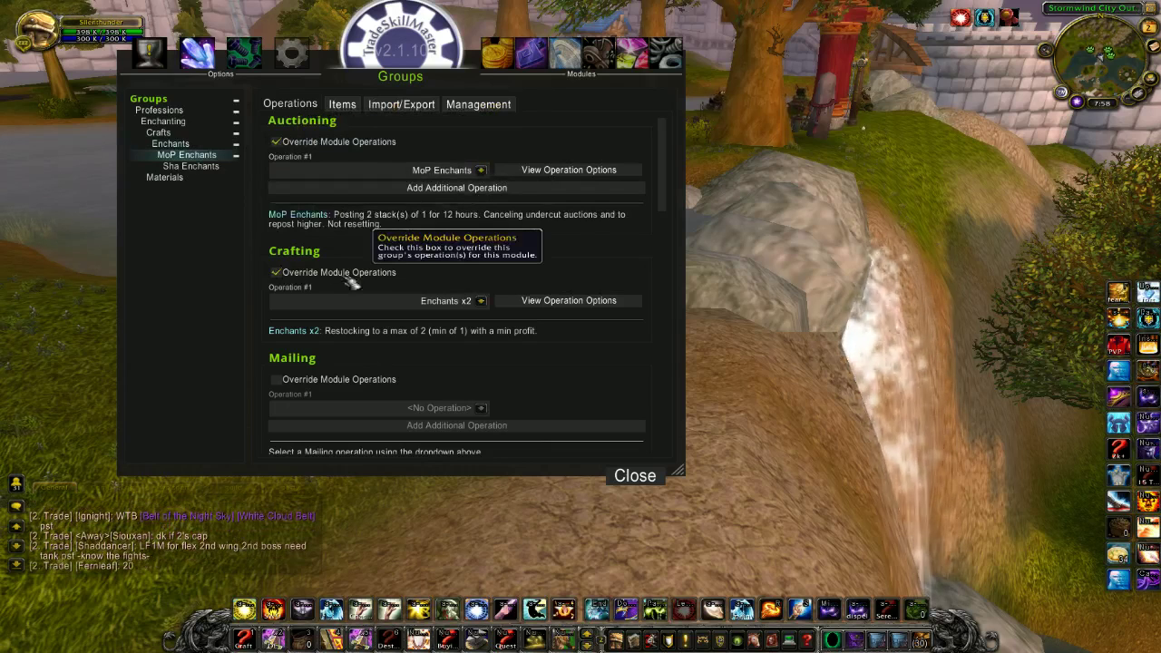
click(481, 301)
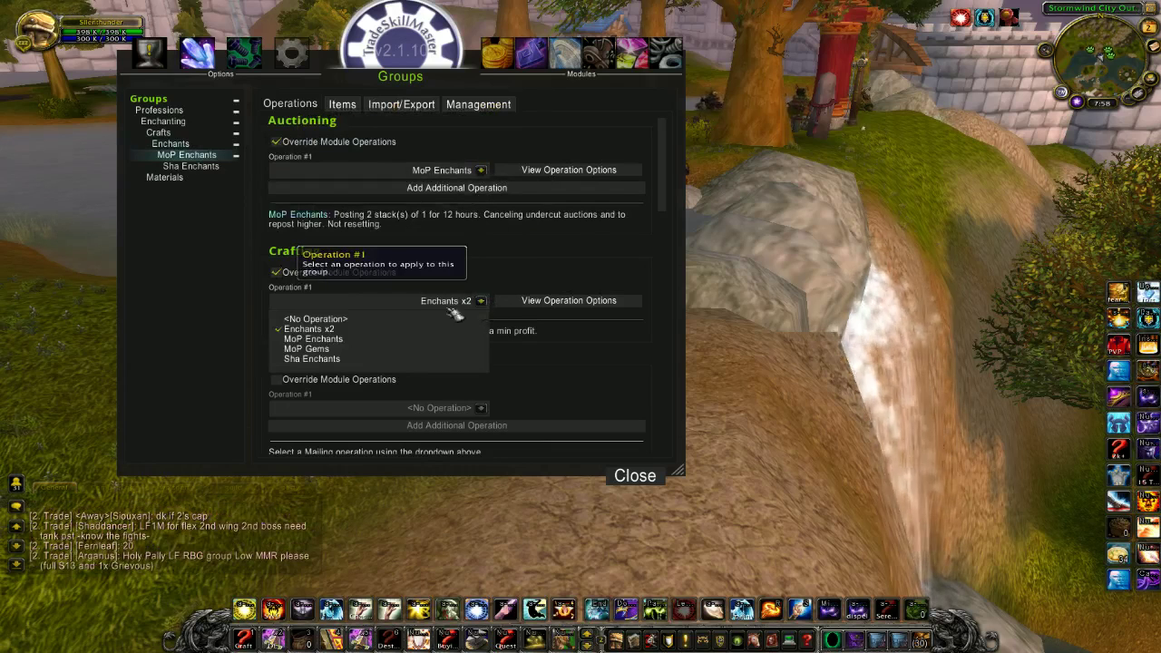
click(354, 344)
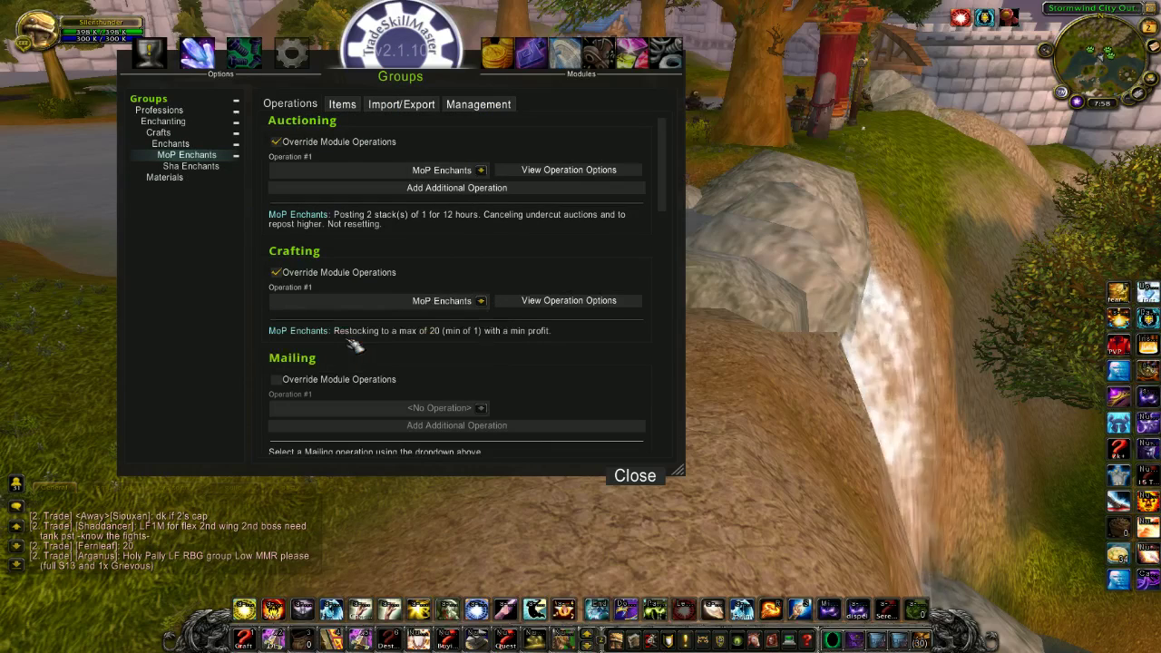
Override the Sha Enchants group with Sha Enchants auctioning and crafting operations
click(208, 169)
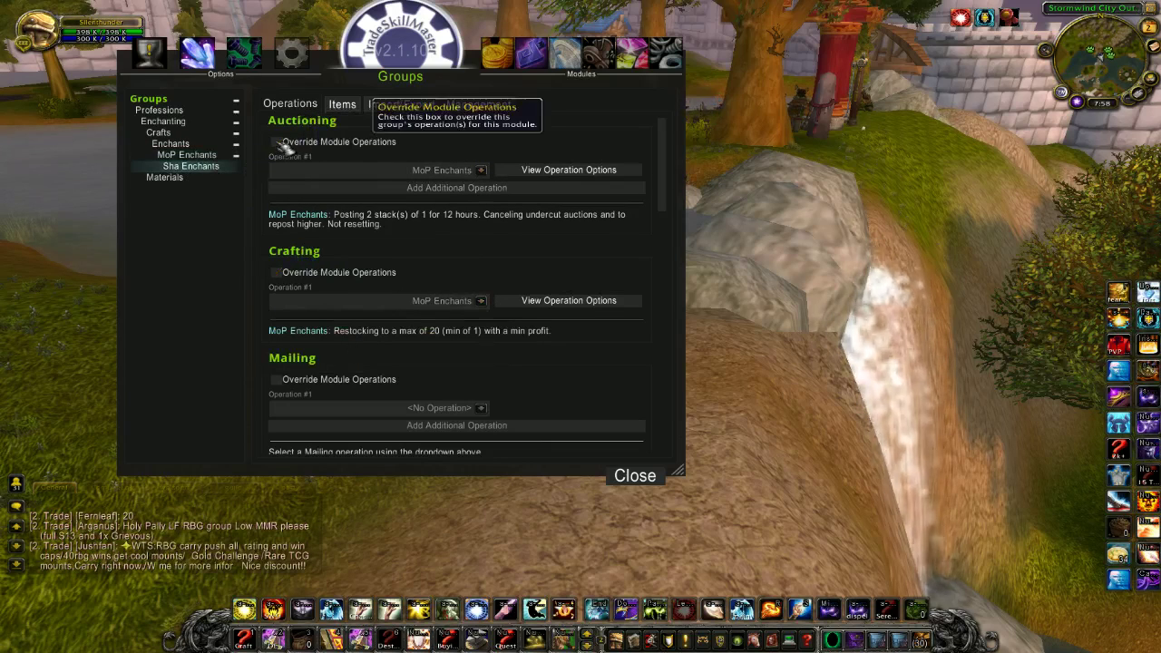
click(275, 142)
click(482, 170)
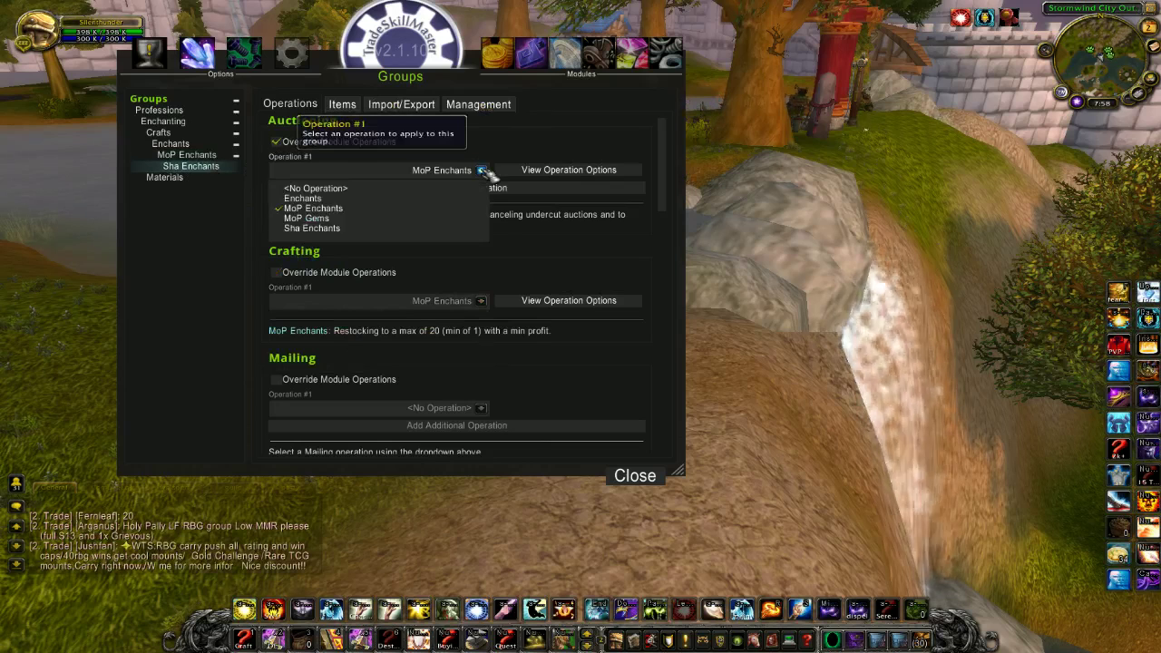
click(319, 225)
click(276, 272)
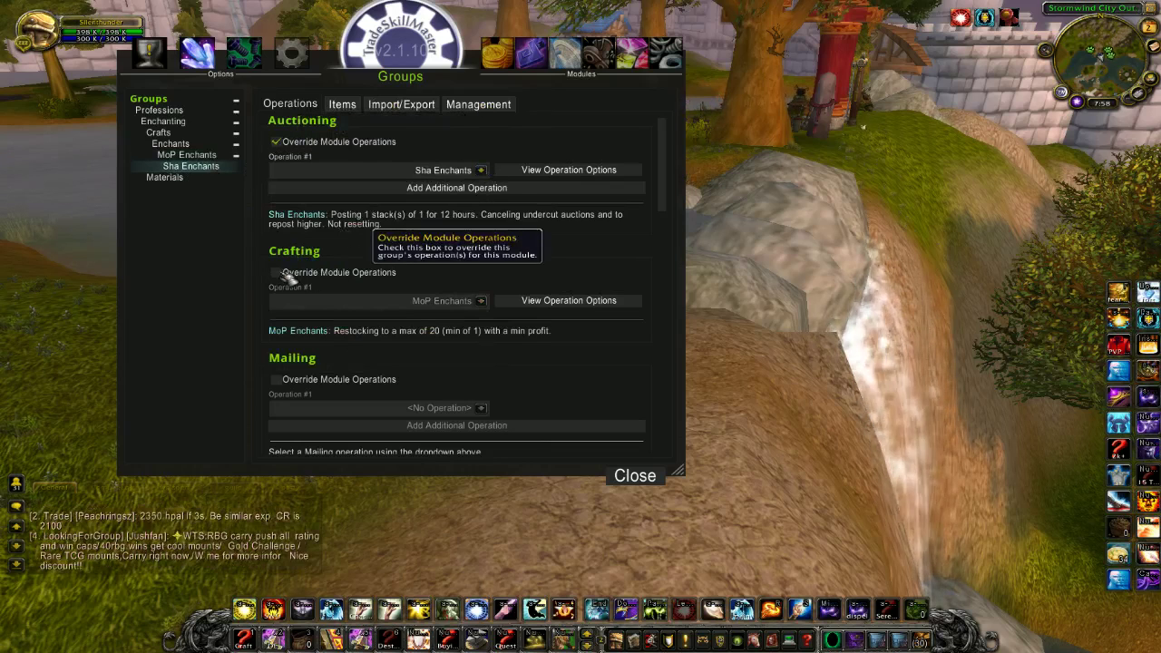
click(481, 300)
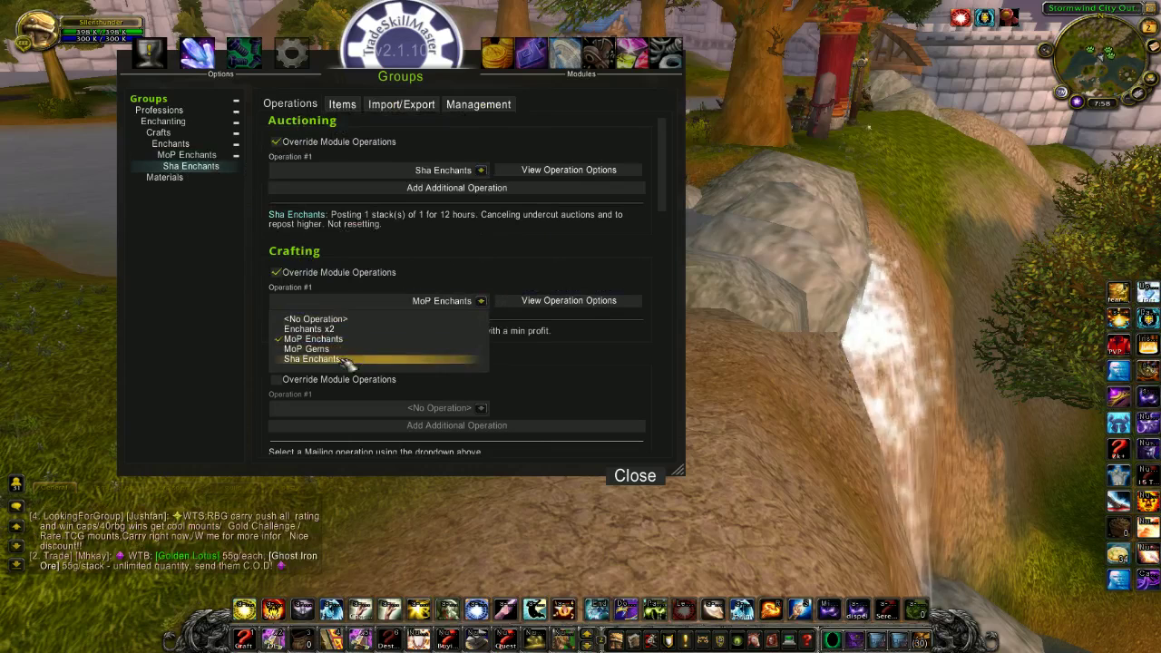
click(312, 359)
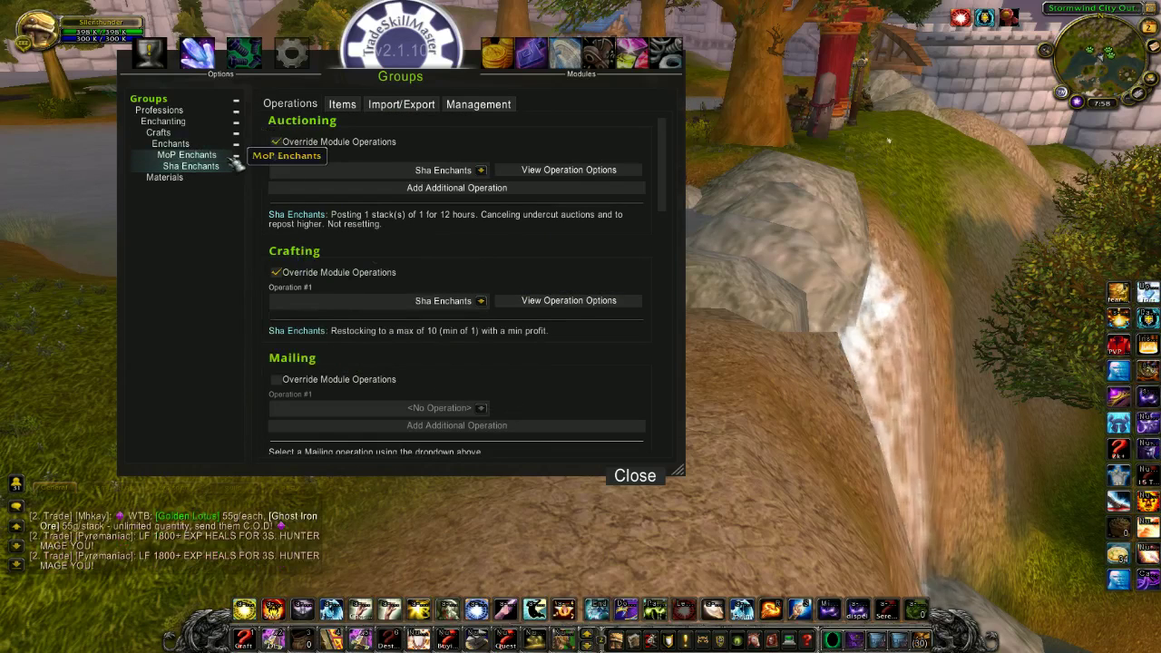
Reopen the Enchanting TSM_Crafting window with a cleared craft queue and the TSM Groups list
click(637, 477)
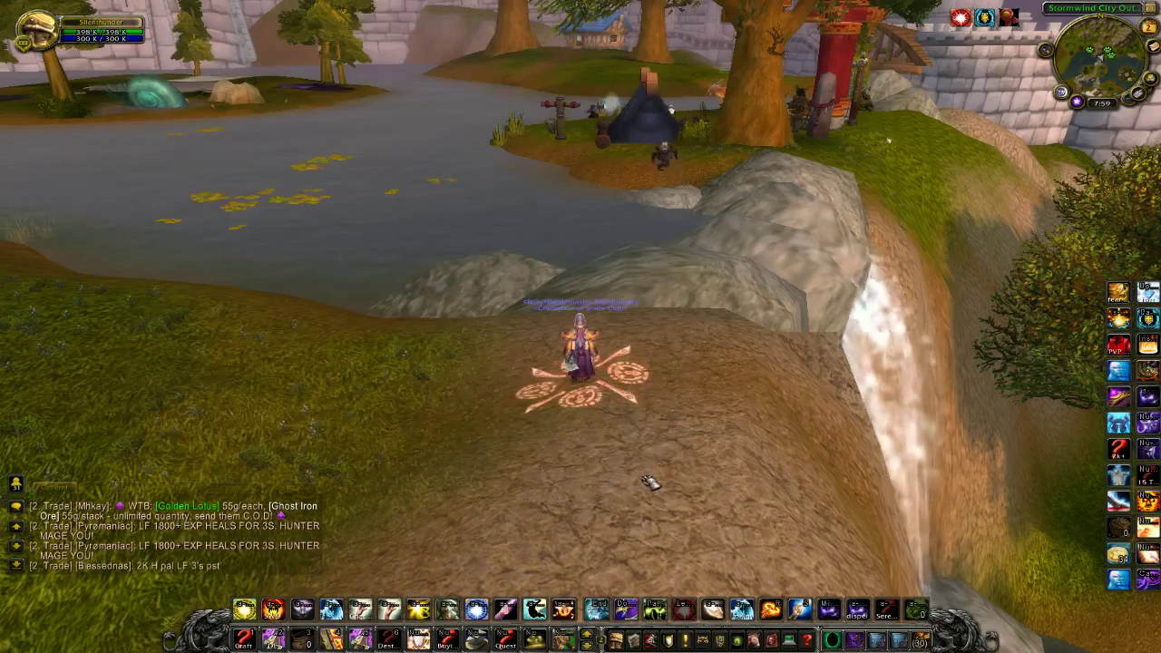
drag(646, 436, 632, 388)
key(1)
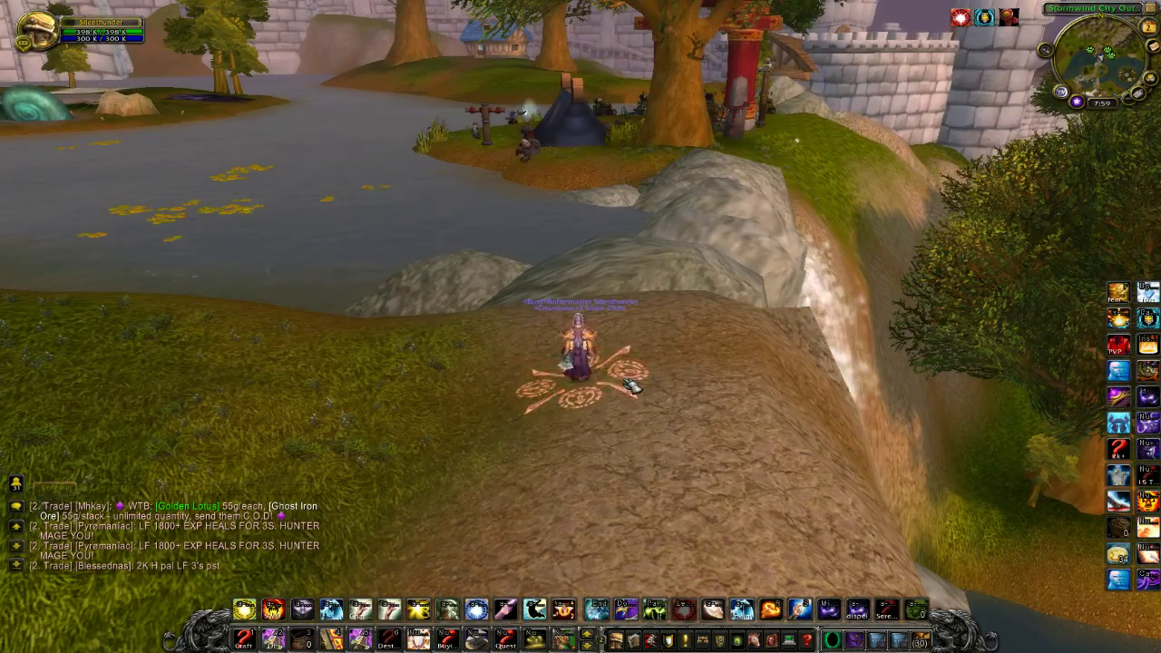
key(shift+4)
mouse_move(626, 475)
mouse_down()
mouse_move(599, 474)
mouse_move(629, 476)
mouse_up()
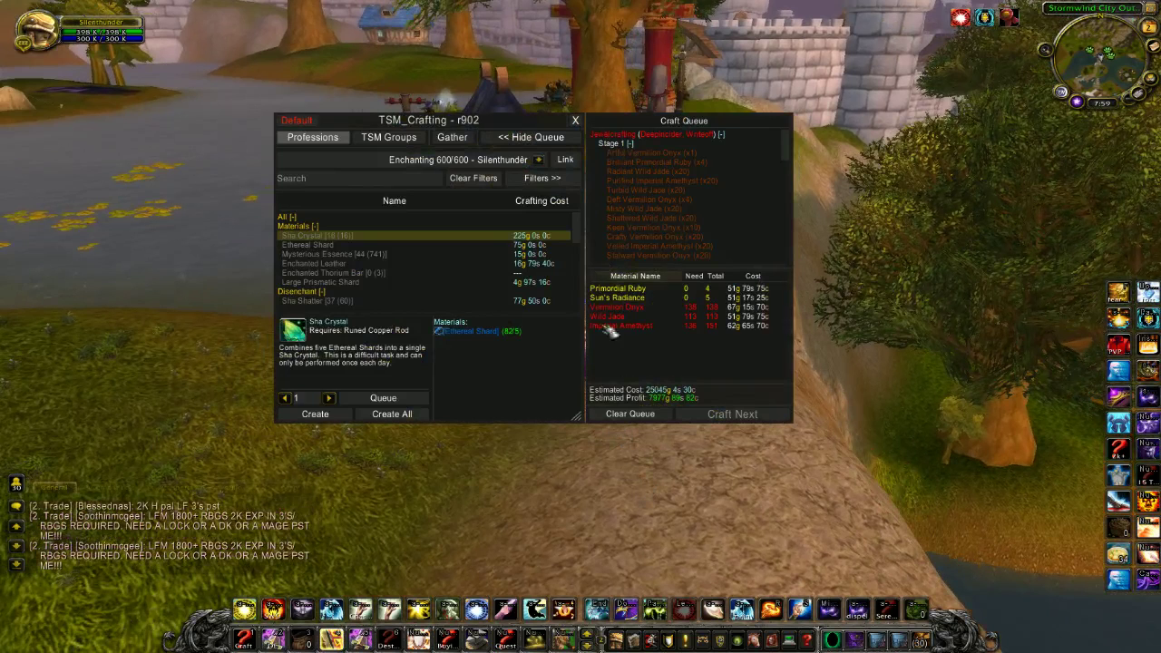
click(624, 416)
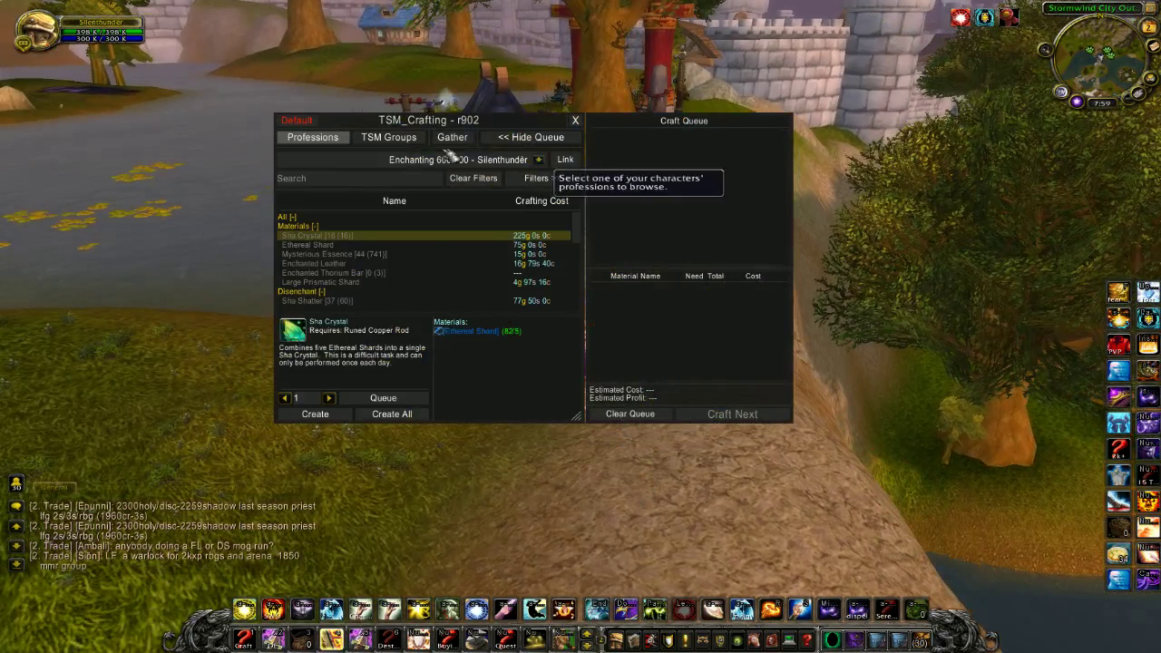
click(390, 138)
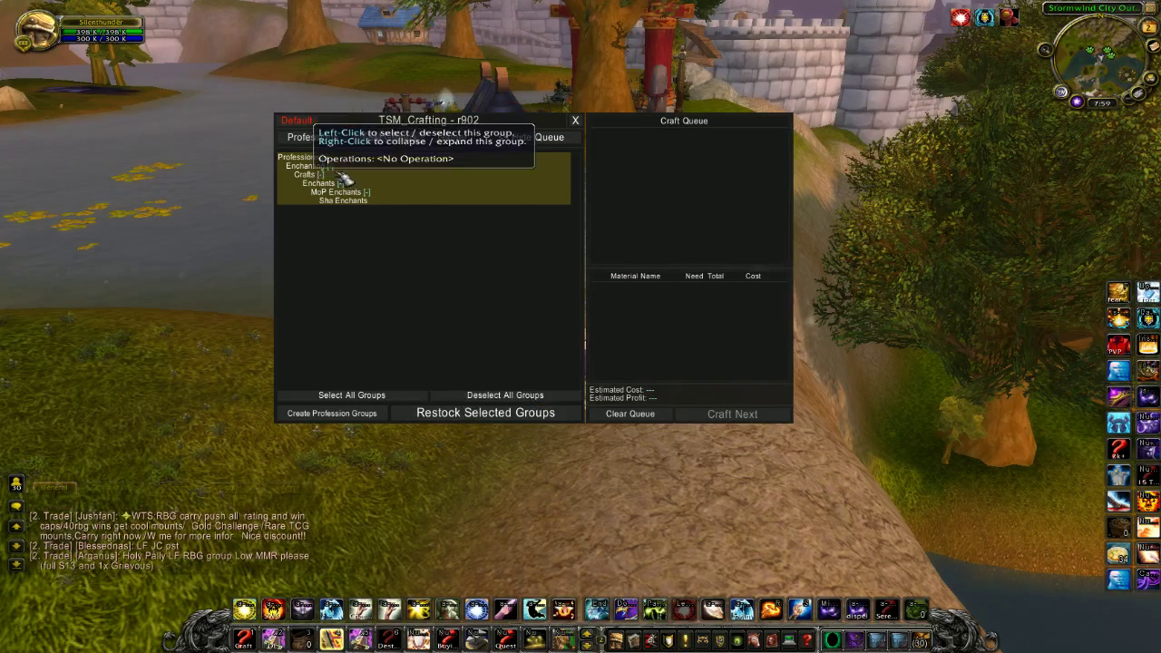
Restock the selected groups and review the queue, including Mysterious Essence x129 and Chest - Mighty Spirit x19
click(495, 414)
scroll(726, 186, down, 3)
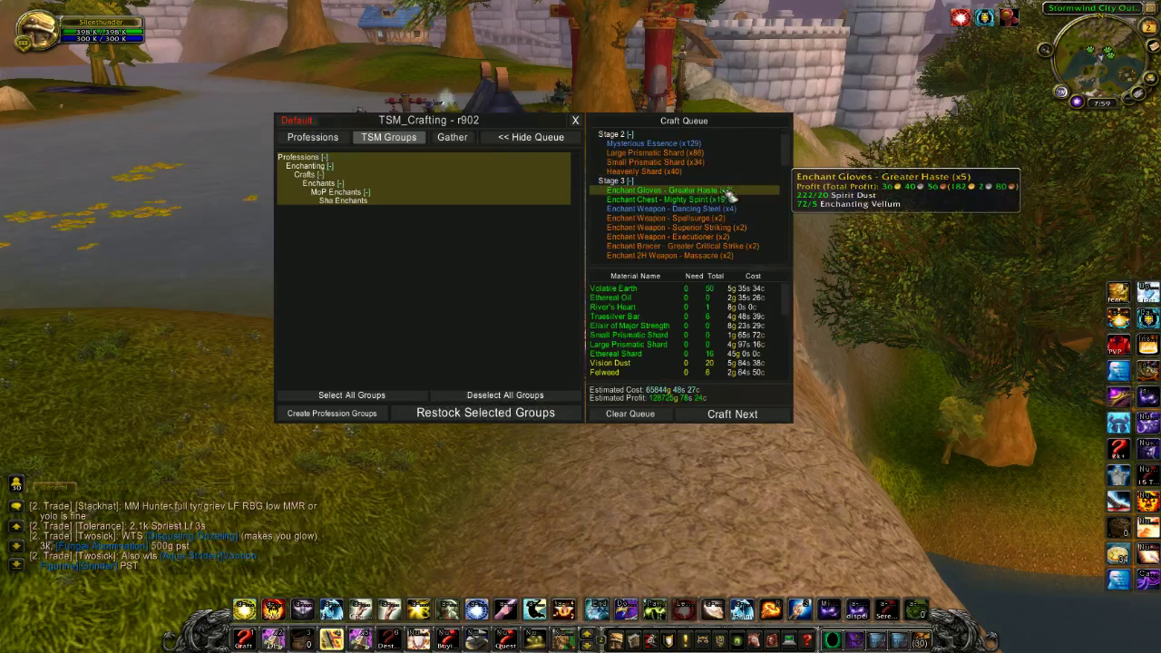
scroll(725, 192, down, 5)
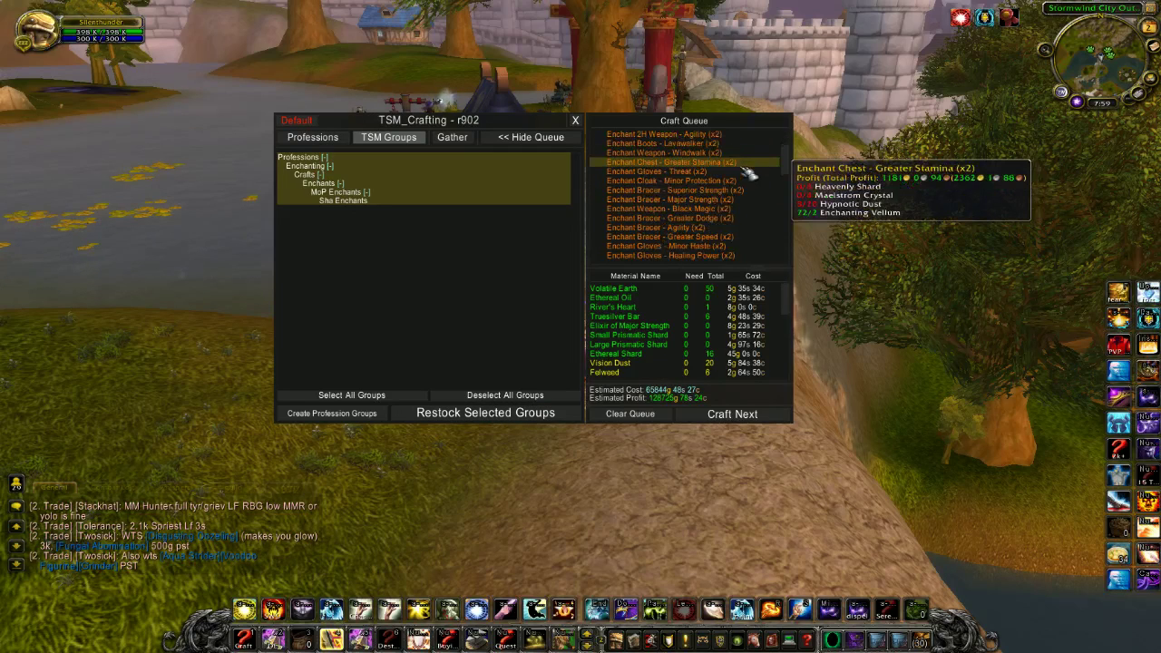
scroll(744, 181, down, 5)
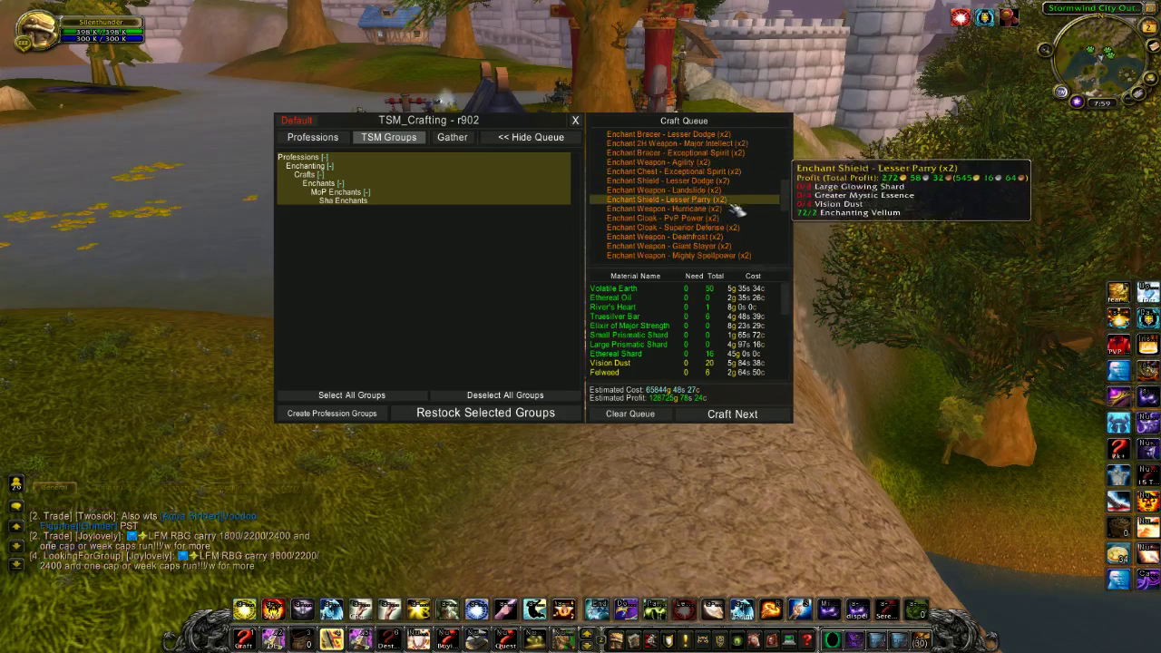
scroll(730, 236, up, 10)
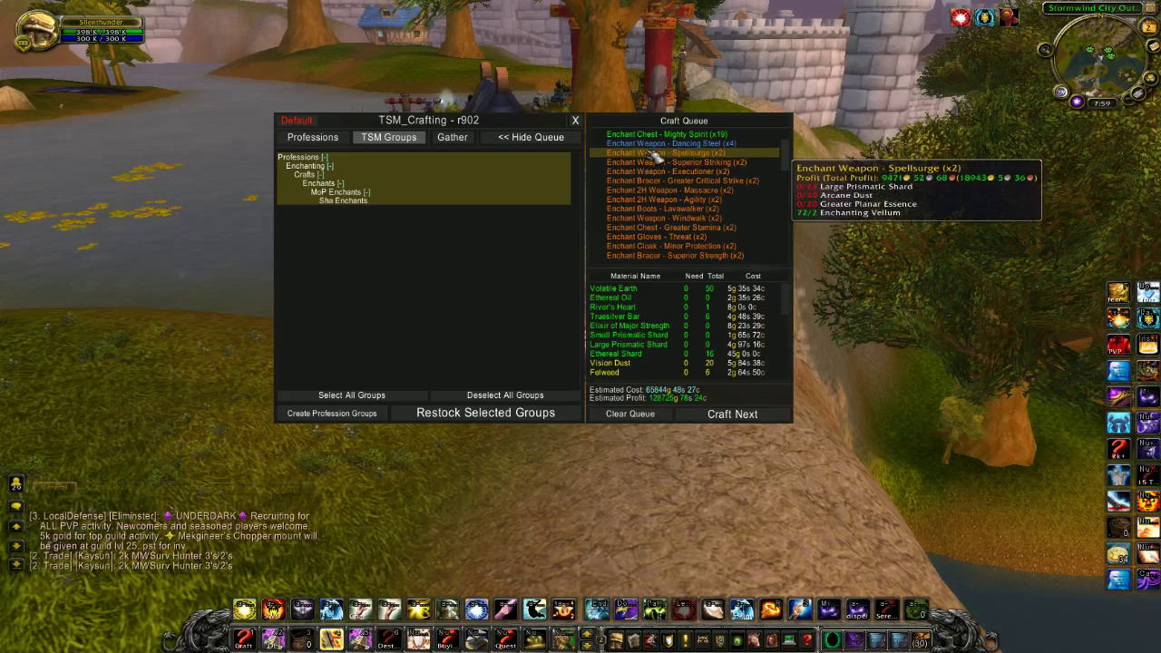
scroll(662, 156, down, 5)
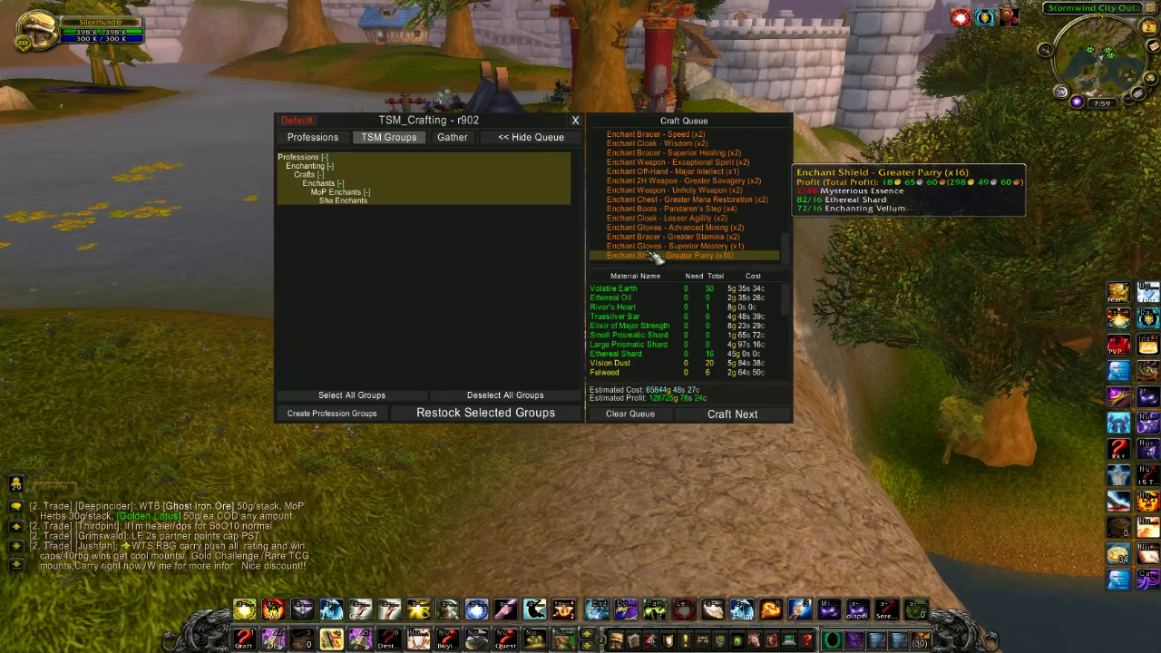
scroll(652, 257, up, 5)
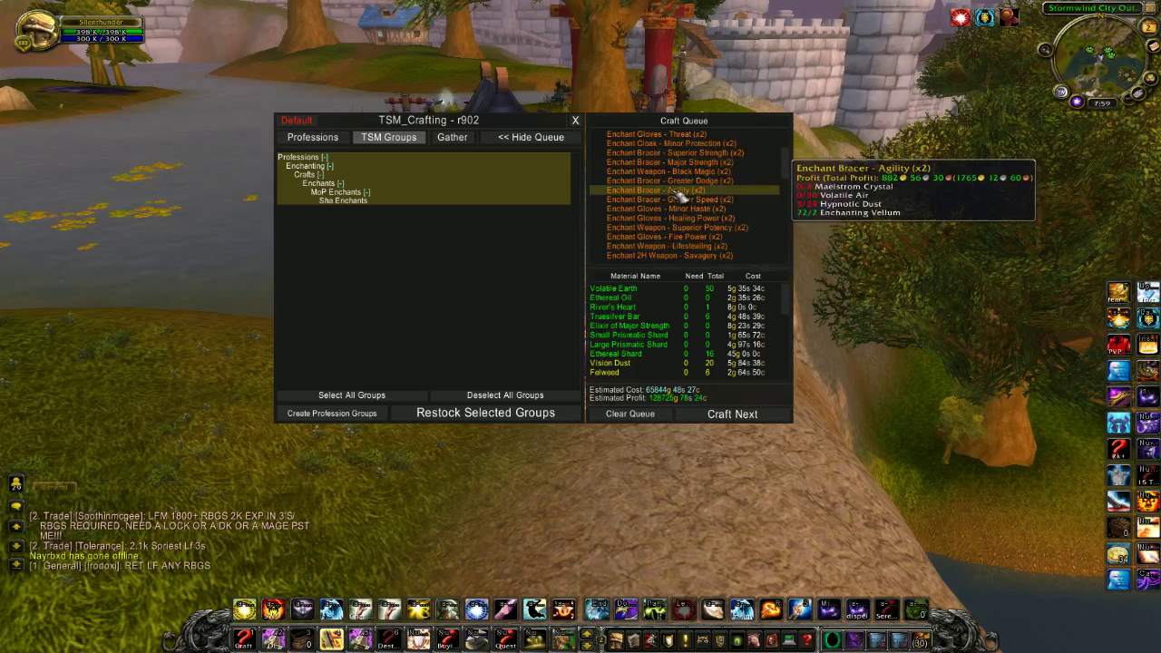
scroll(689, 201, up, 4)
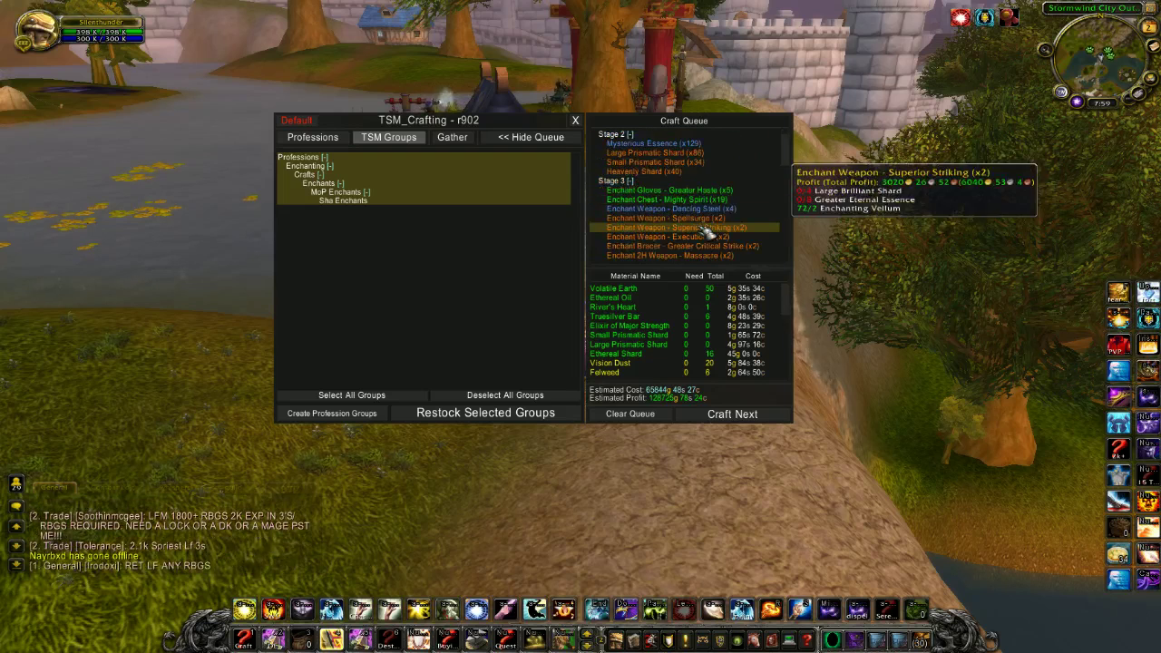
scroll(651, 218, down, 3)
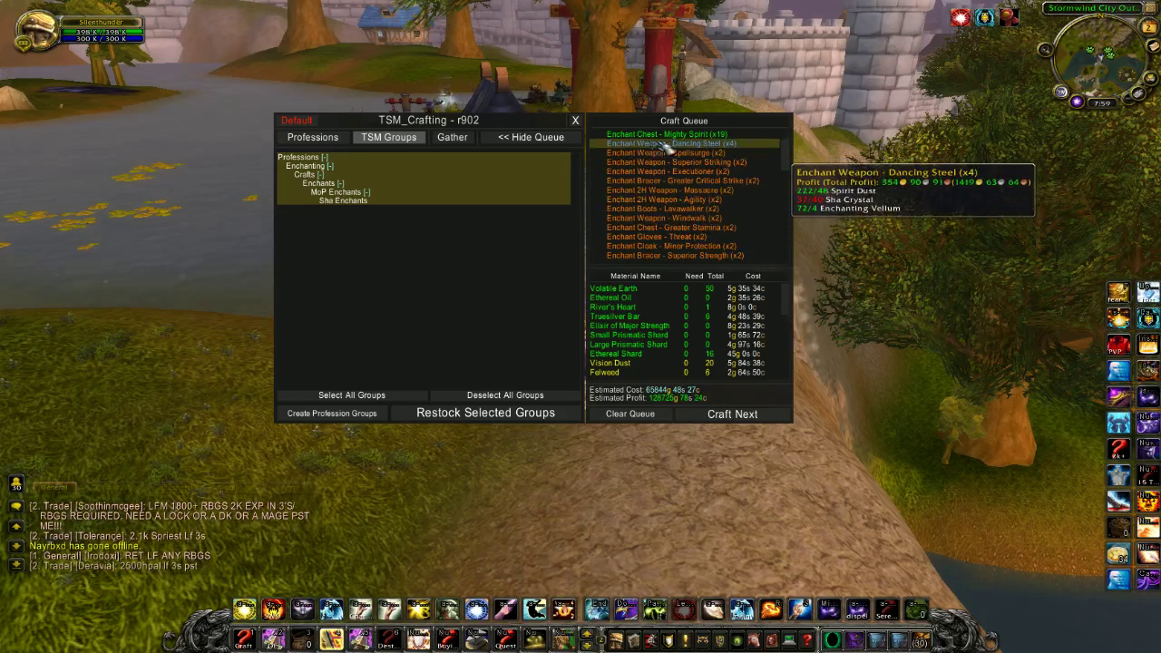
scroll(699, 177, up, 2)
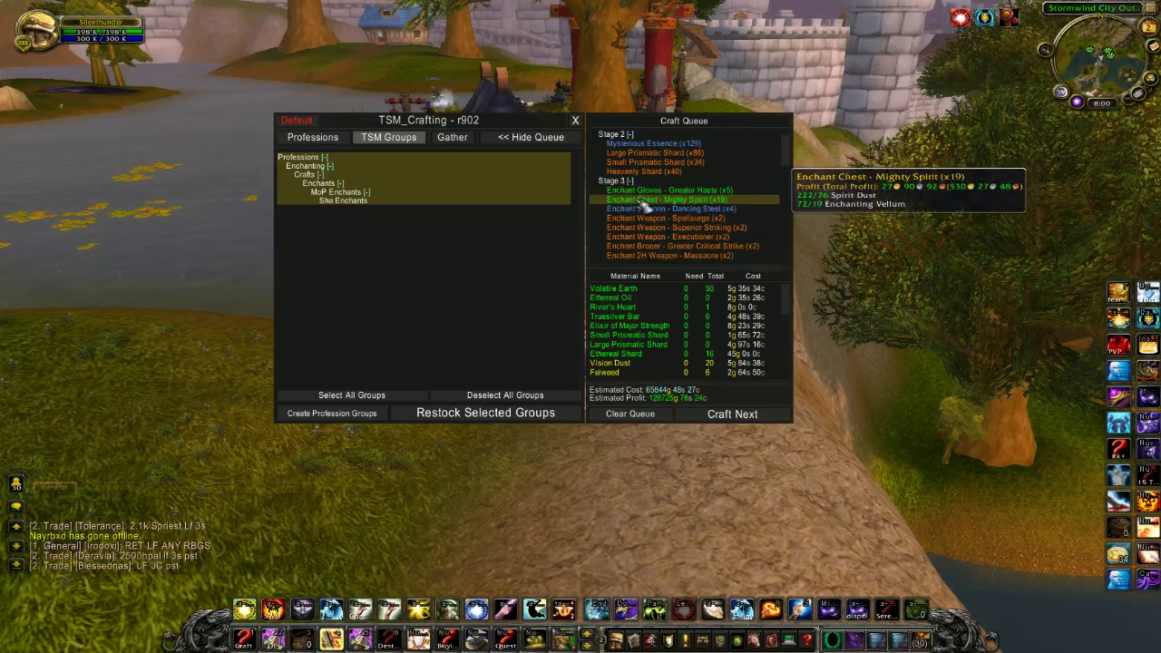
key(a)
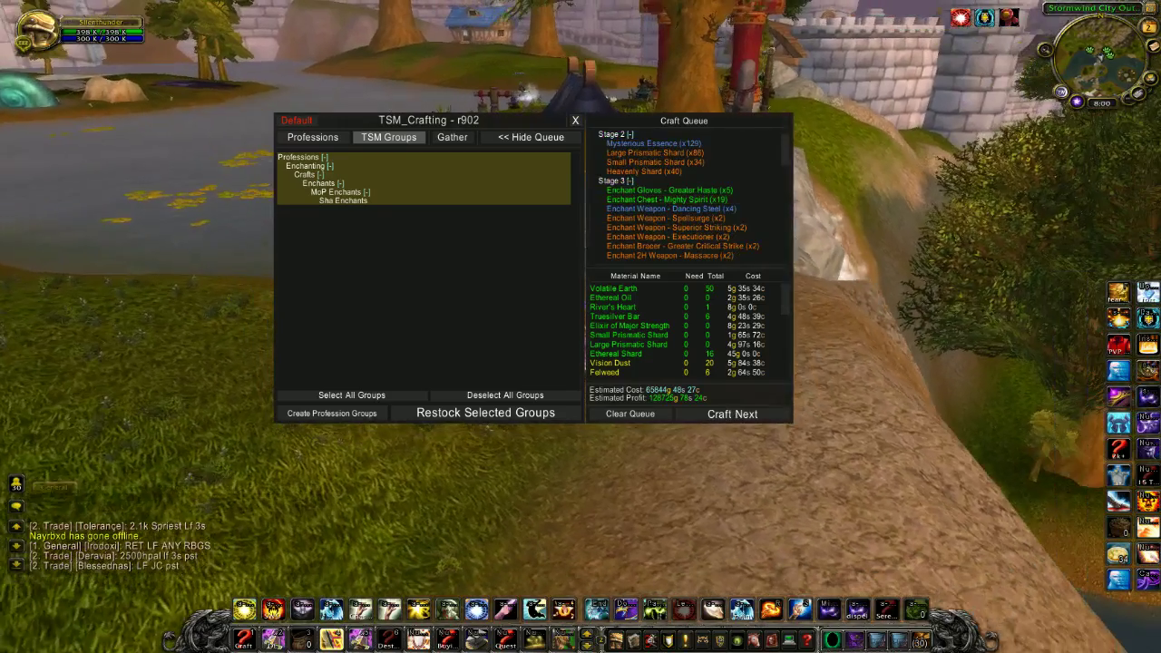
Close the TSM_Crafting window, leaving the character beside the lake outside Stormwind
click(575, 120)
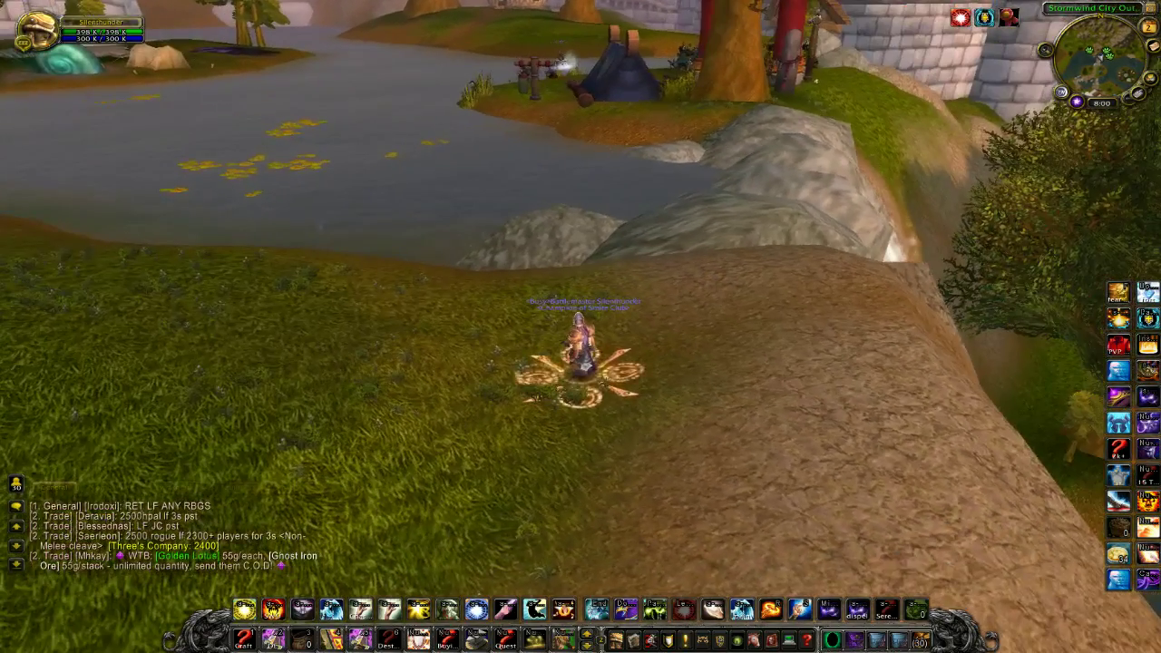
drag(726, 254, 646, 252)
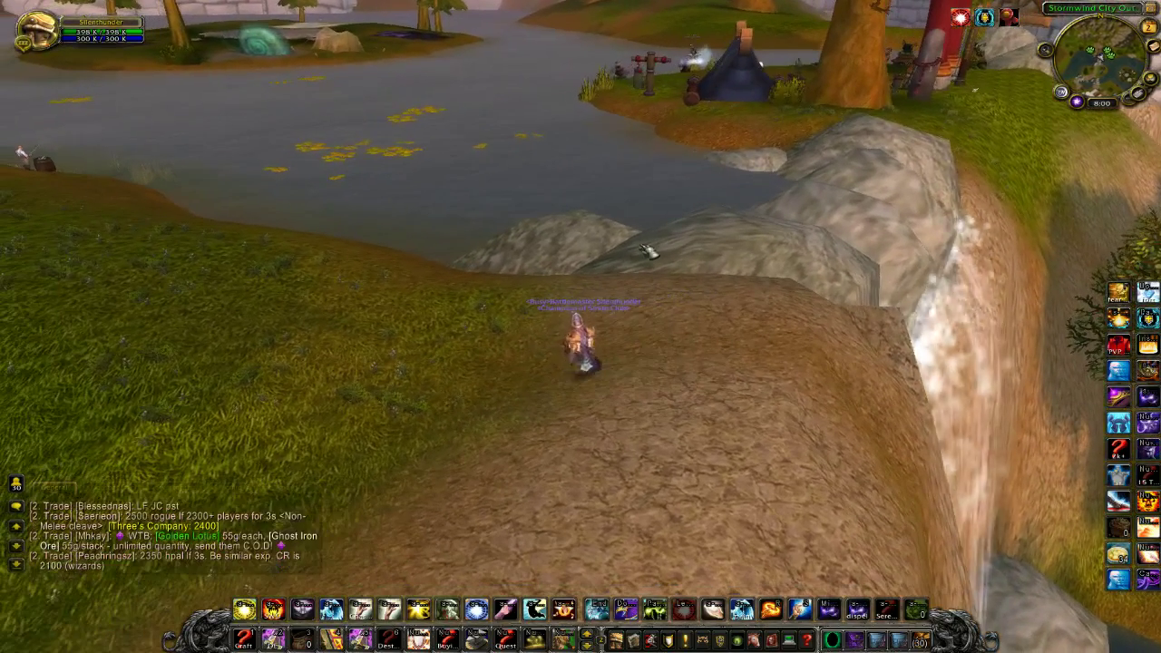
key(1)
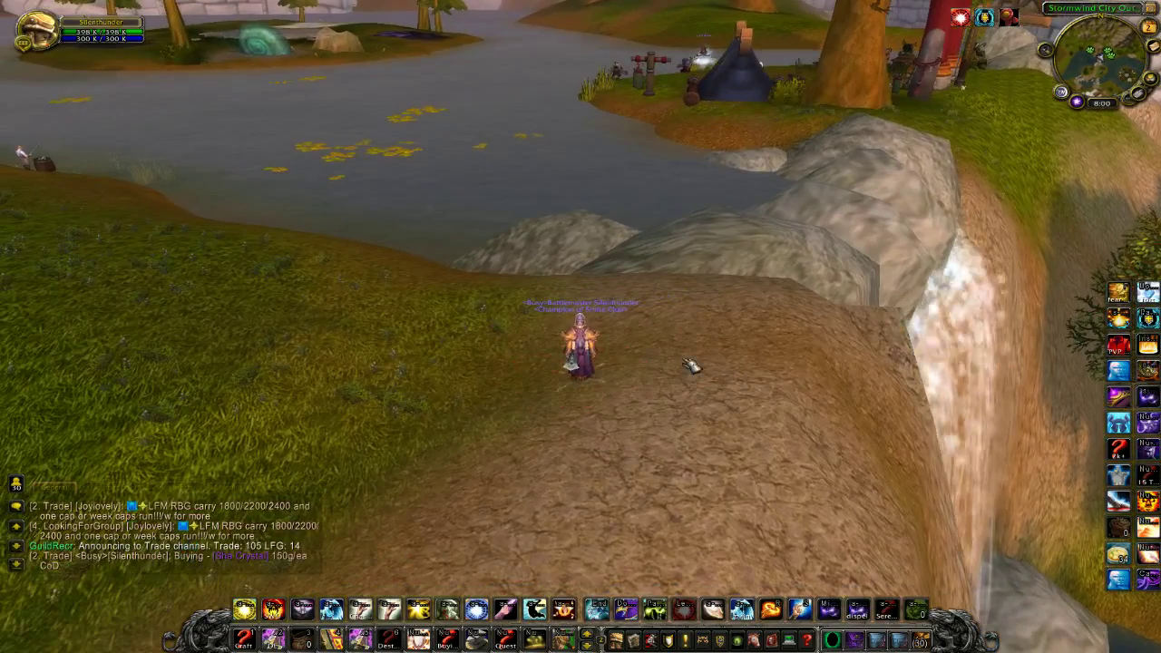
key(1)
drag(692, 365, 717, 366)
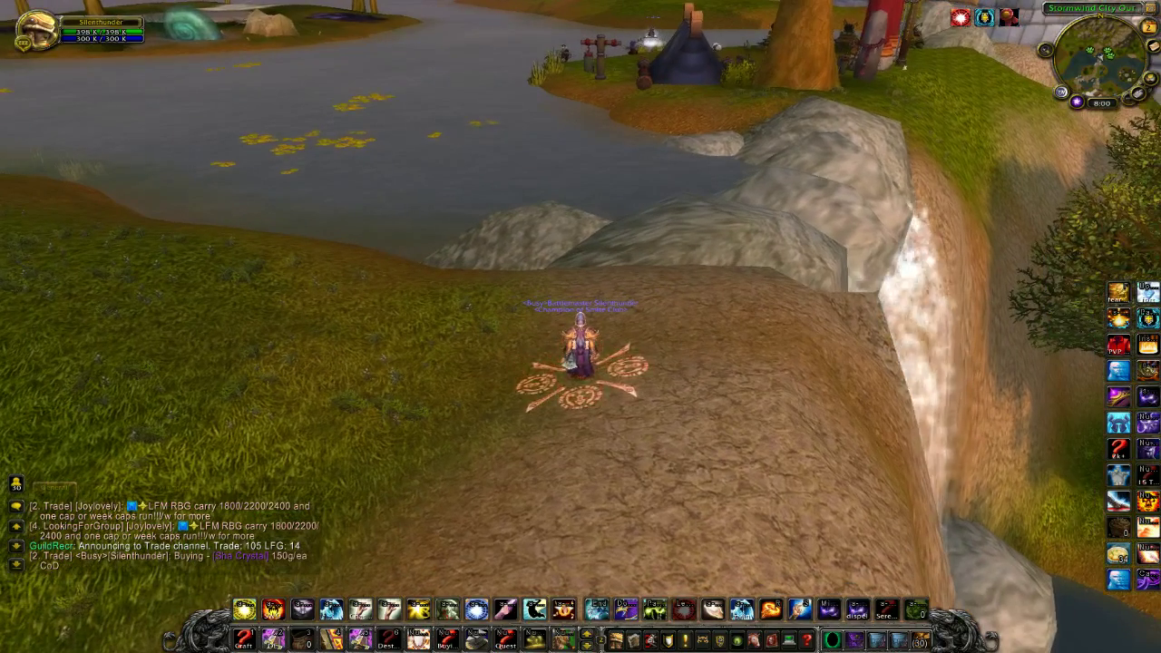